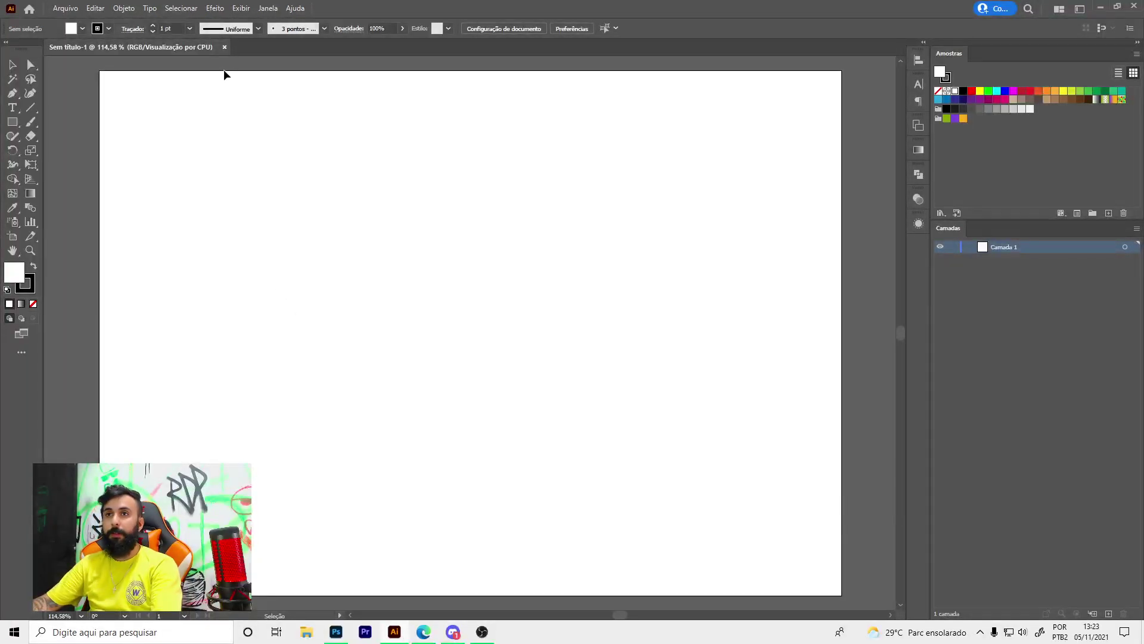
# Step: Show the Pathfinder panel from the Janela menu and confirm it is checked
pyautogui.click(268, 9)
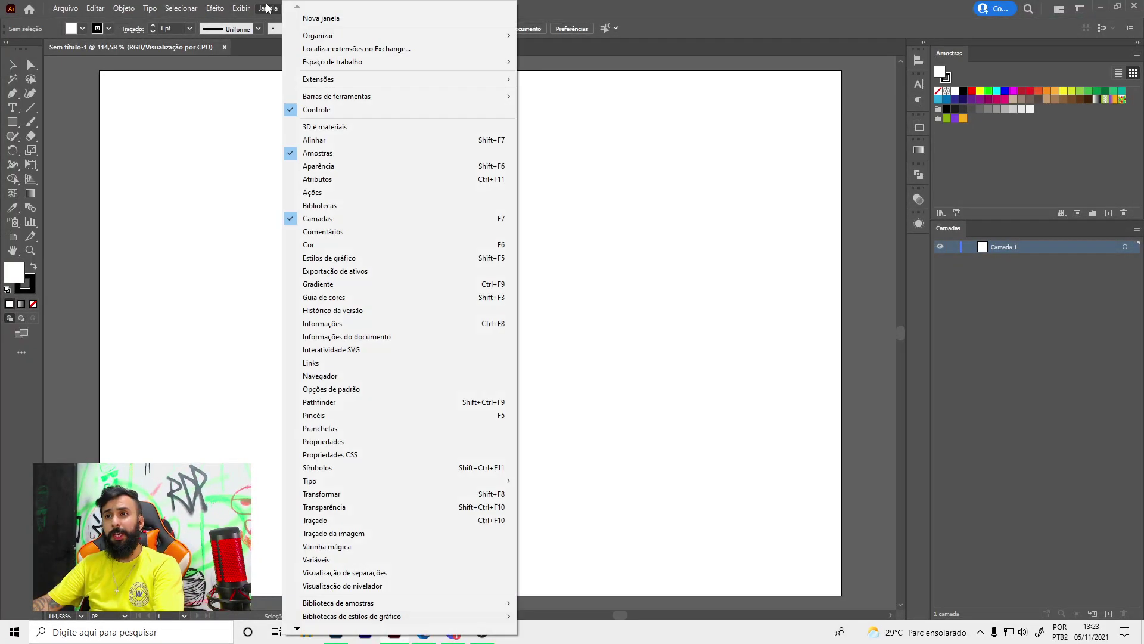
pyautogui.click(316, 403)
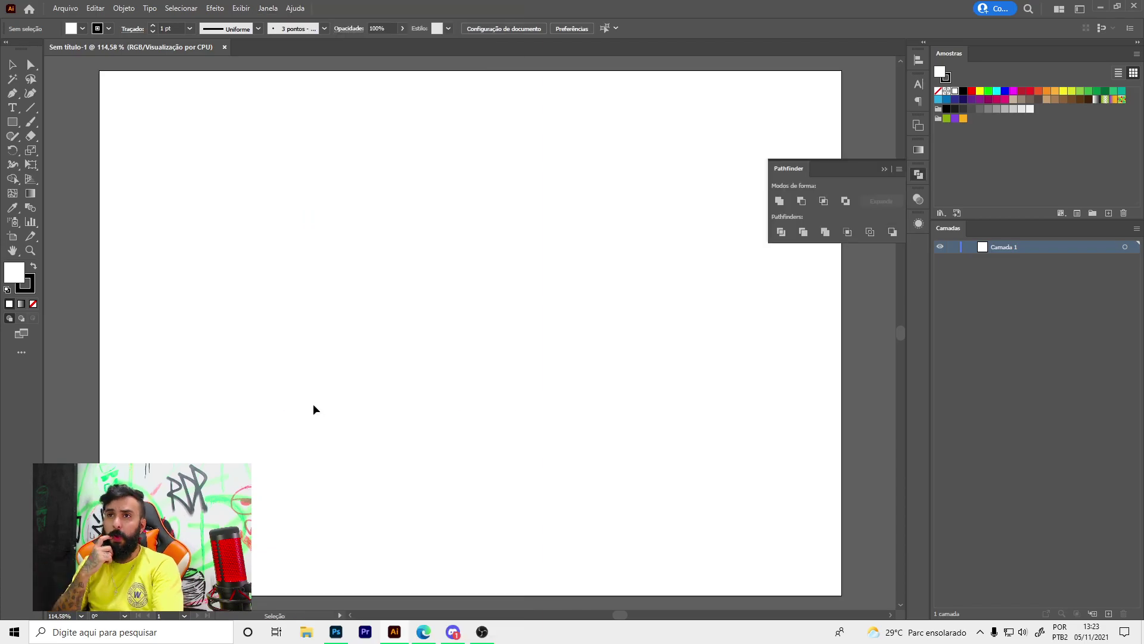
pyautogui.click(267, 9)
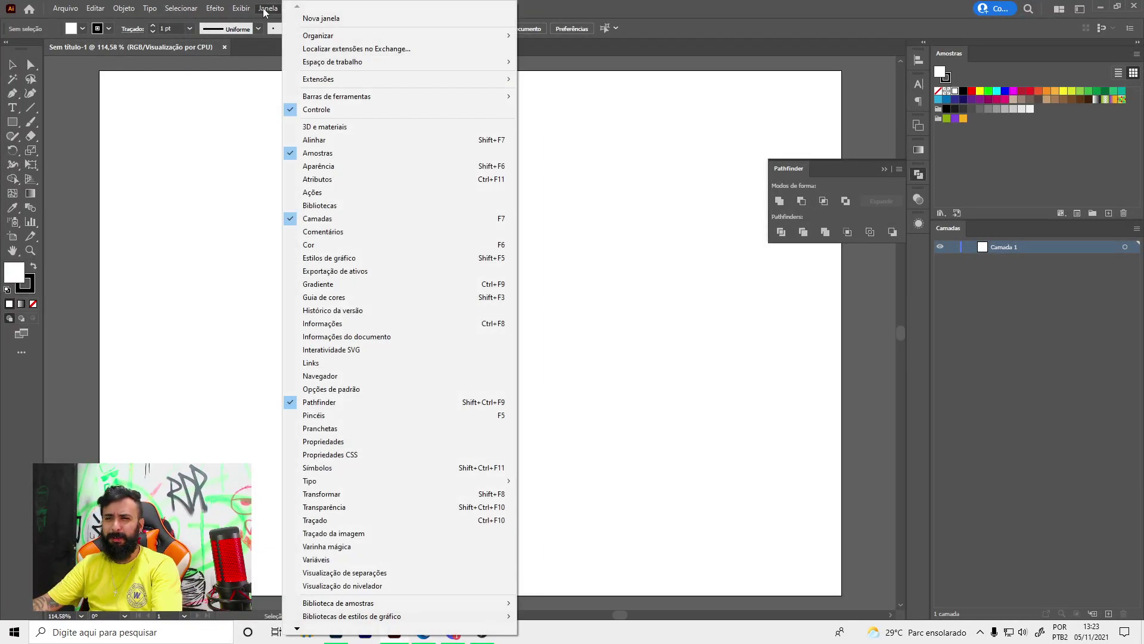
pyautogui.click(267, 9)
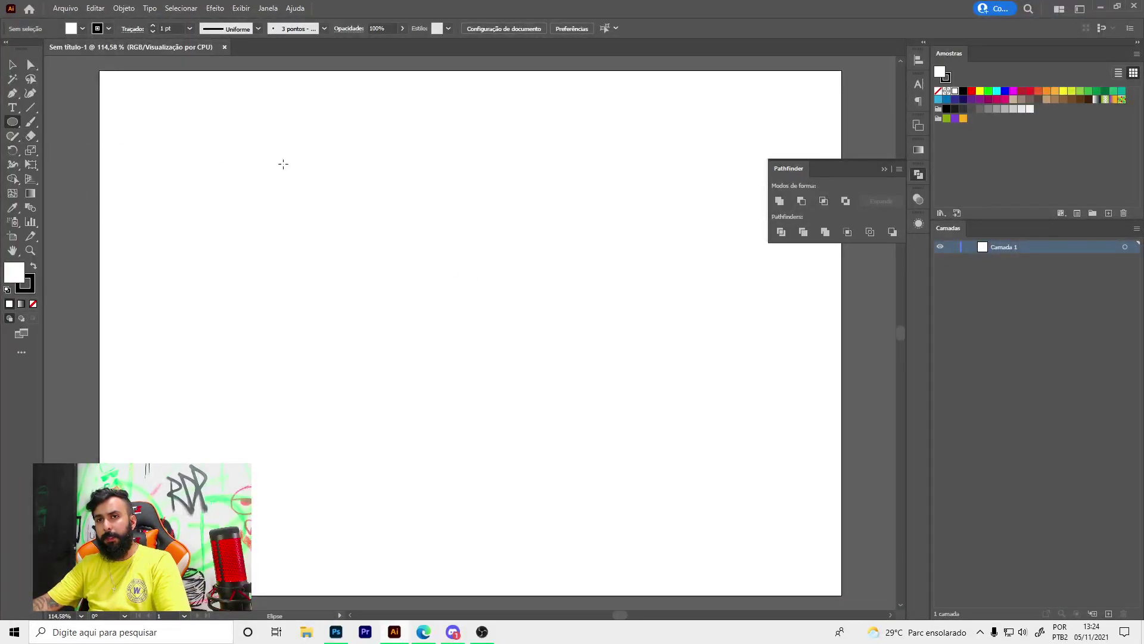
# Step: Draw a circle with a magenta fill and no stroke
pyautogui.moveTo(288, 162); pyautogui.dragTo(470, 345)
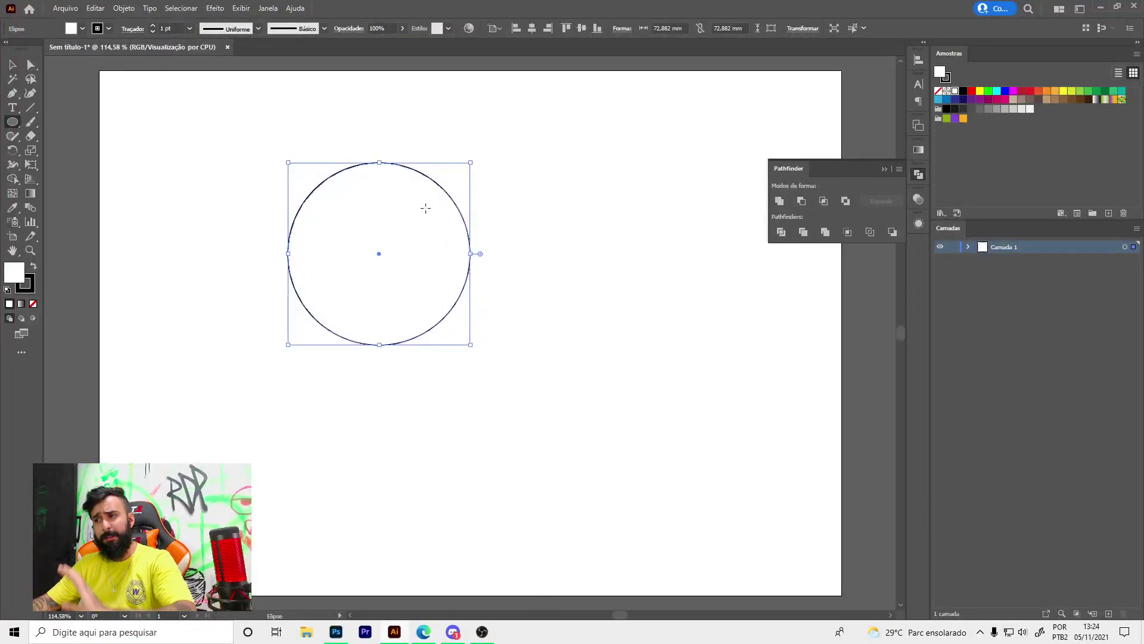
pyautogui.click(33, 291)
pyautogui.click(997, 100)
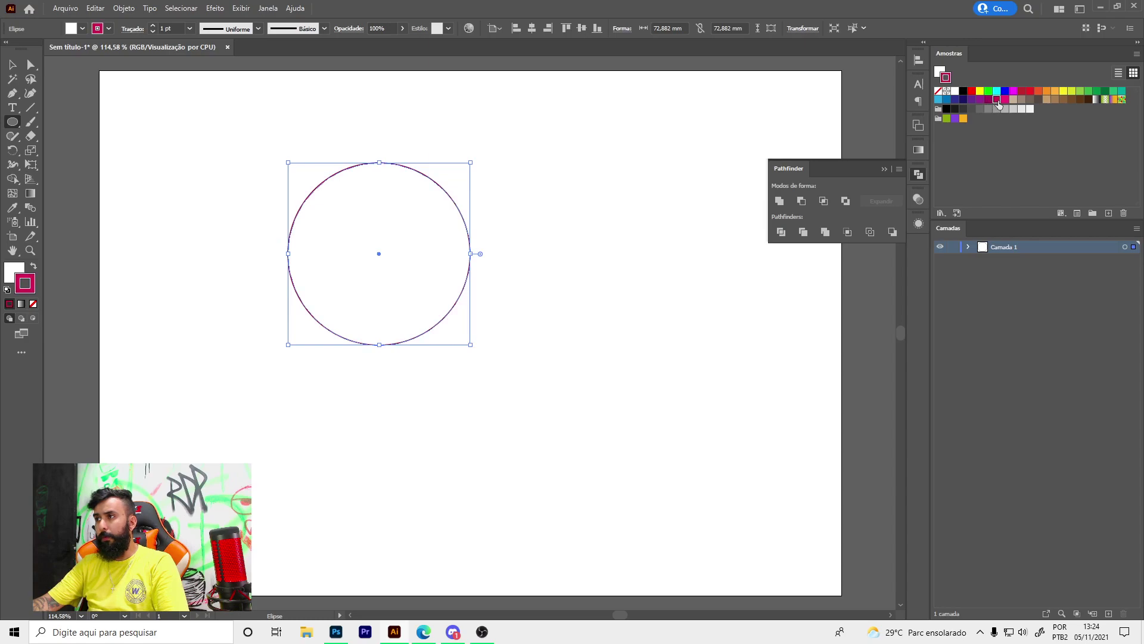
pyautogui.moveTo(999, 104); pyautogui.dragTo(18, 267)
pyautogui.click(33, 303)
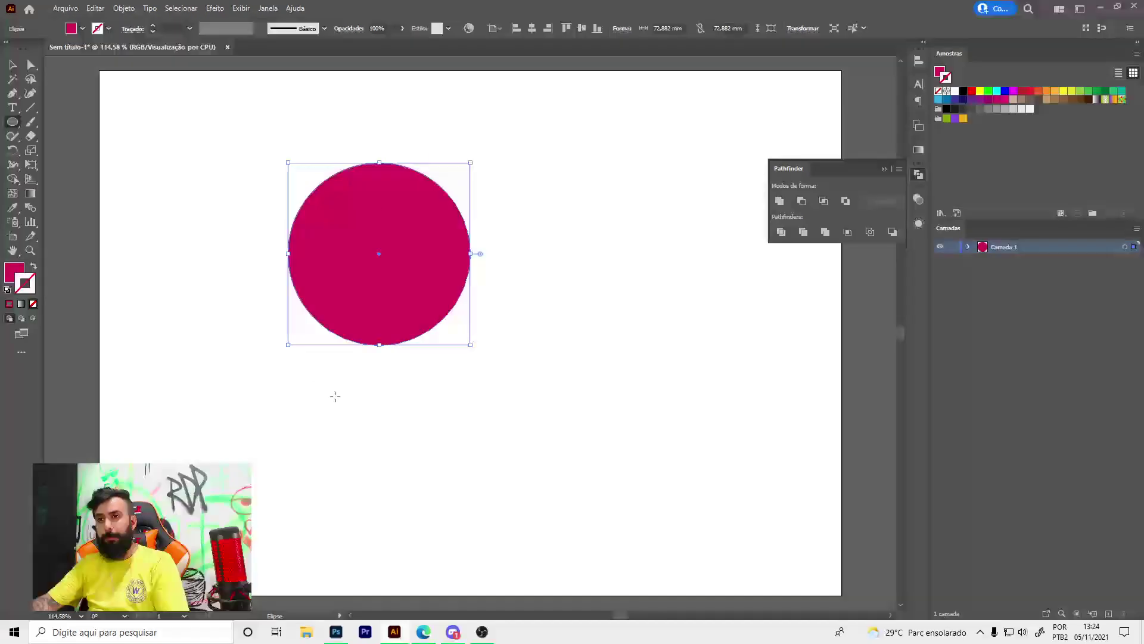
pyautogui.press('v')
pyautogui.click(334, 395)
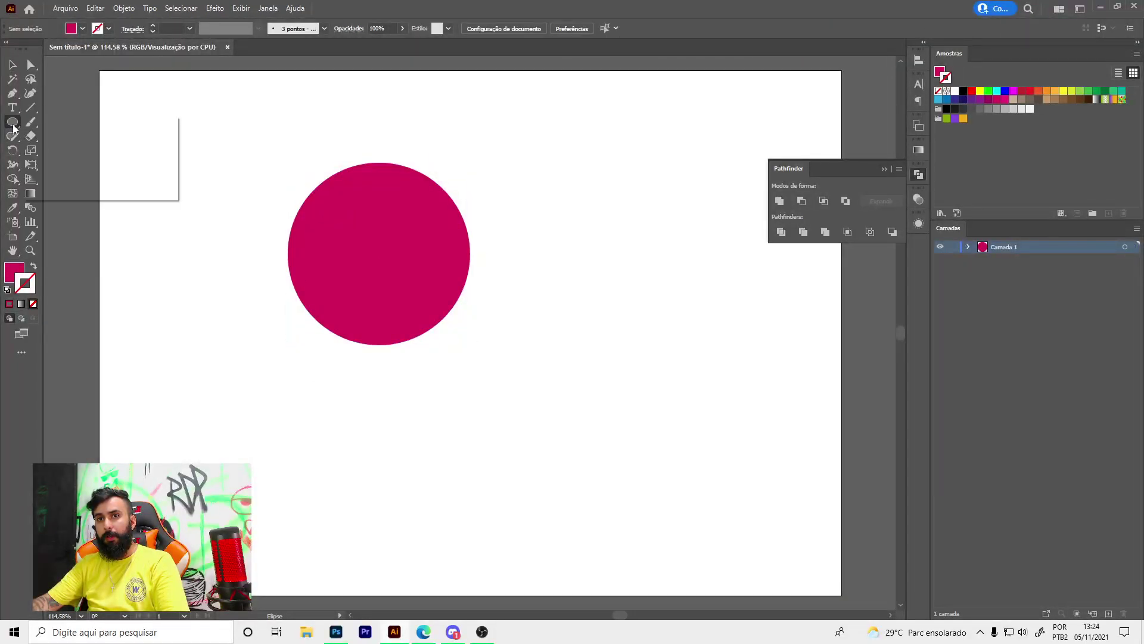
# Step: Draw a square with a purple fill and no stroke
pyautogui.click(59, 122)
pyautogui.moveTo(351, 220); pyautogui.dragTo(501, 370)
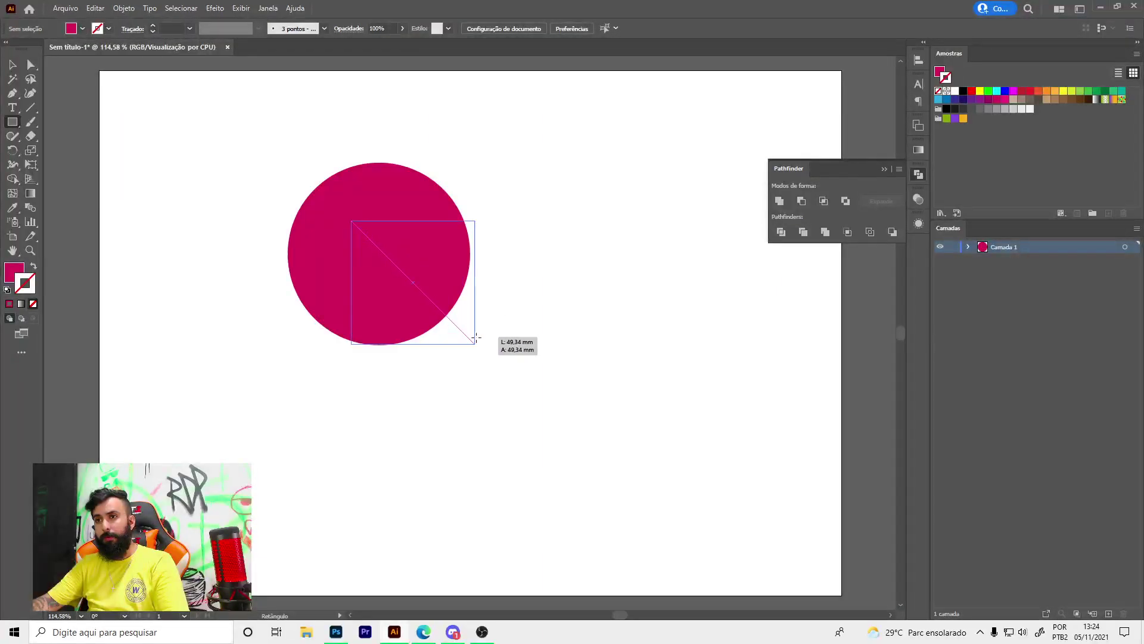
pyautogui.click(955, 120)
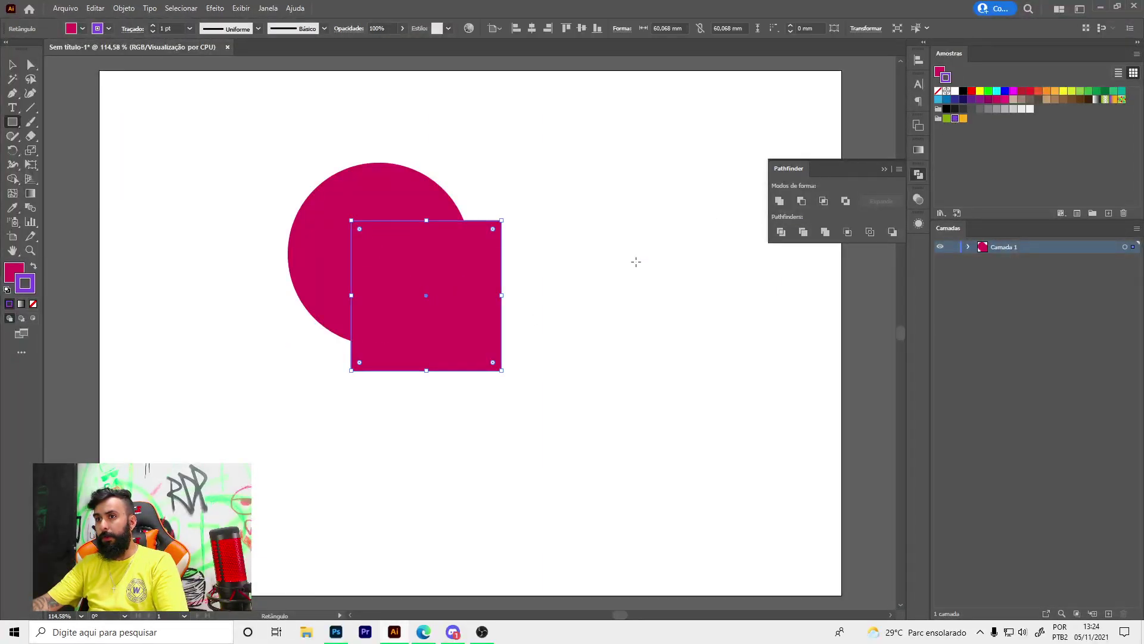
pyautogui.press('v')
pyautogui.click(33, 266)
pyautogui.click(34, 304)
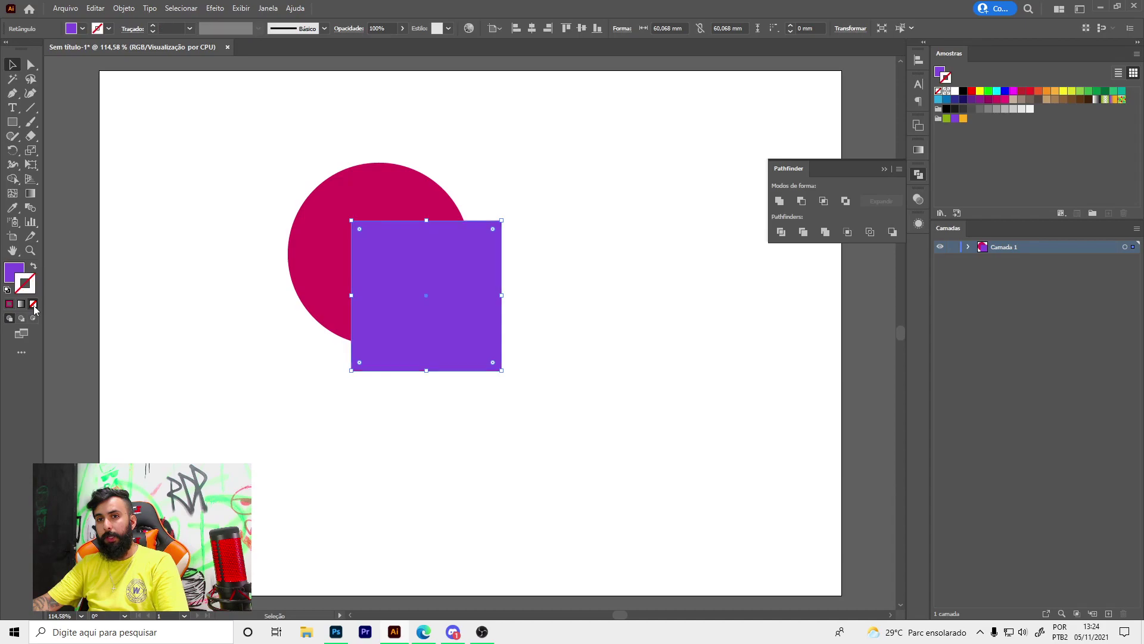
# Step: Position the purple square so it overlaps the circle's left side
pyautogui.moveTo(455, 320); pyautogui.dragTo(271, 297)
pyautogui.moveTo(371, 279)
pyautogui.mouseDown()
pyautogui.moveTo(411, 272)
pyautogui.moveTo(507, 288)
pyautogui.mouseUp()
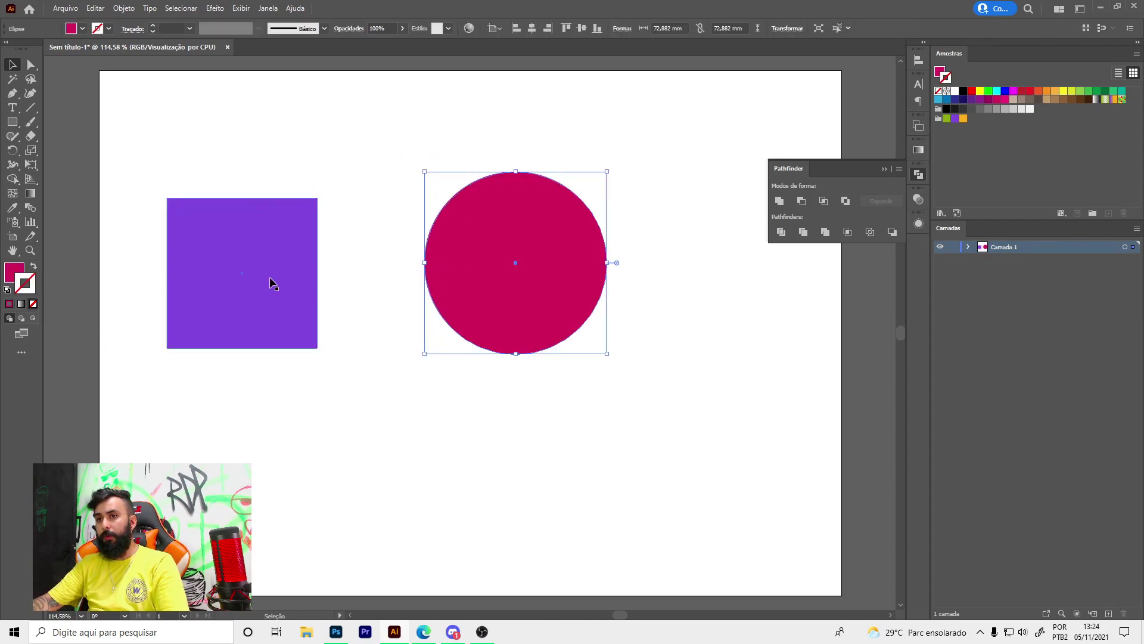
pyautogui.moveTo(269, 277); pyautogui.dragTo(358, 273)
pyautogui.click(302, 413)
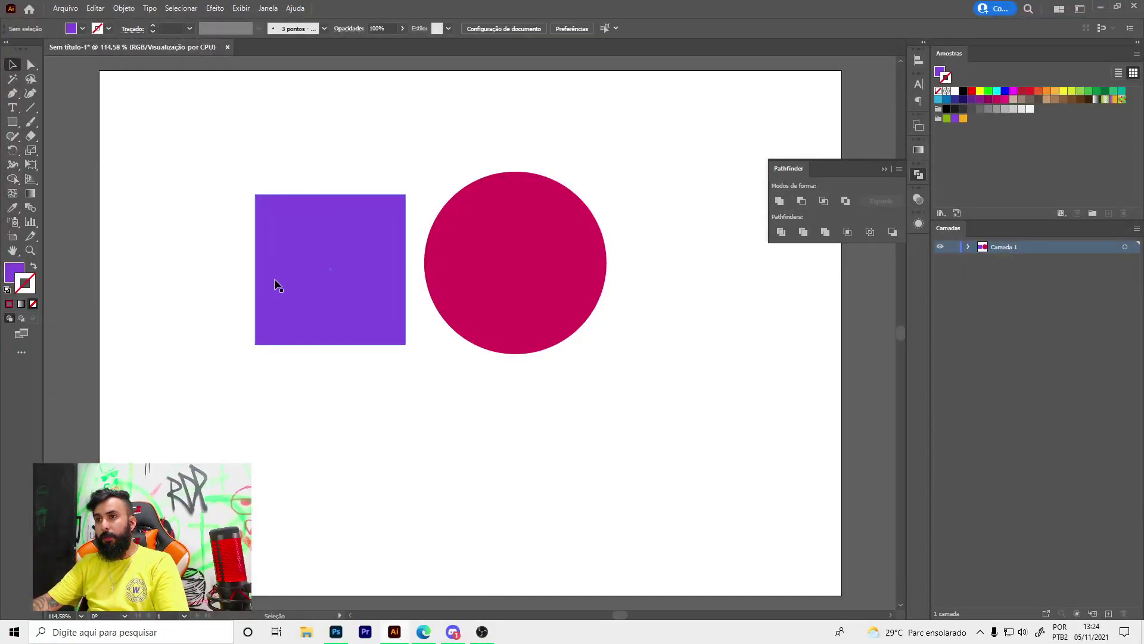
pyautogui.moveTo(274, 280); pyautogui.dragTo(350, 274)
# Step: Unite the square and circle, inspect the merged shape's anchors, then undo it
pyautogui.keyDown('shift'); pyautogui.click(565, 330); pyautogui.keyUp('shift')
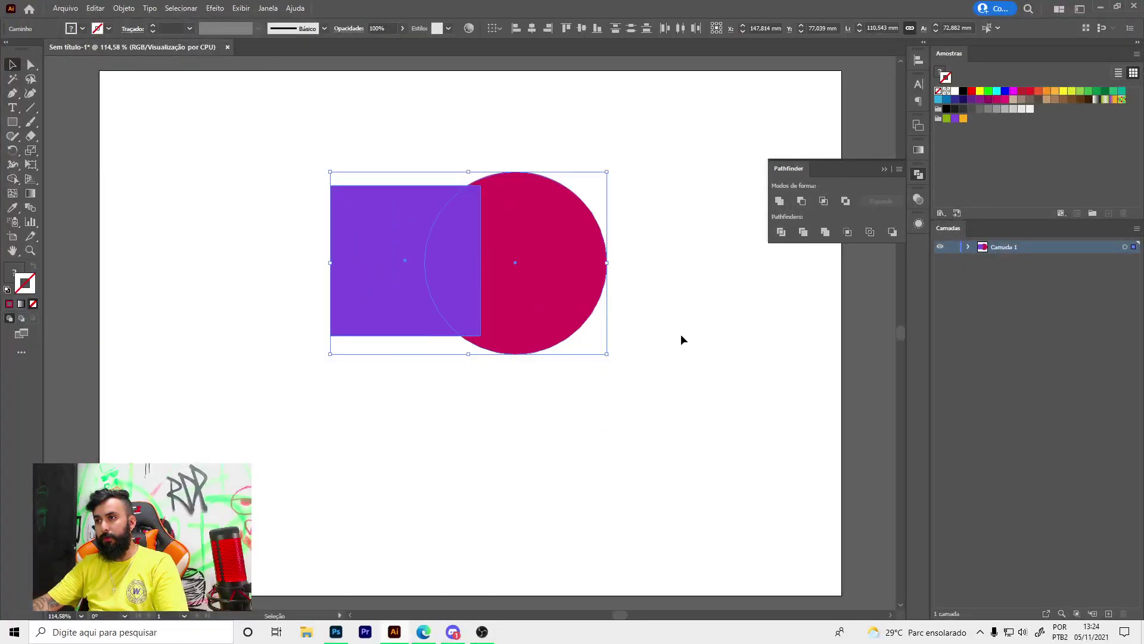
pyautogui.moveTo(418, 166); pyautogui.dragTo(614, 334)
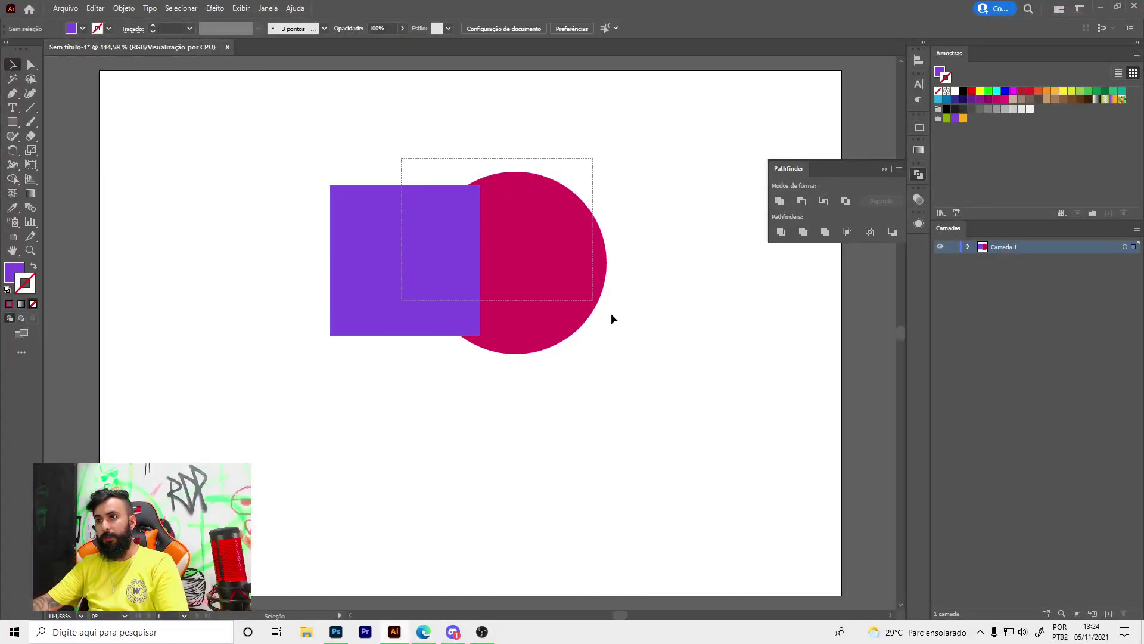
pyautogui.click(780, 201)
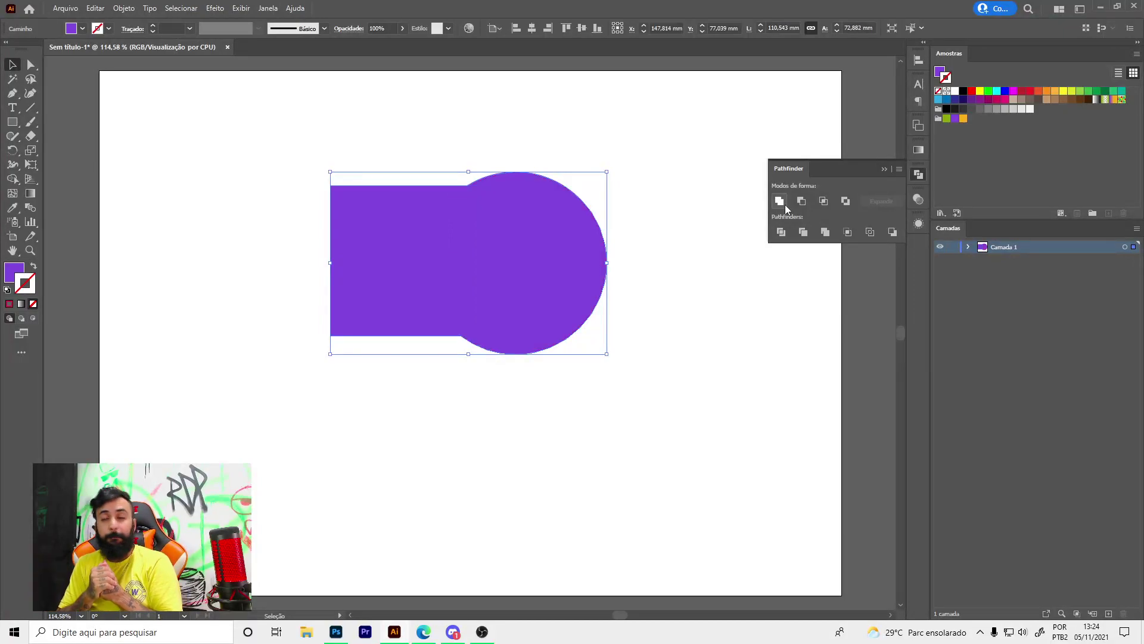
pyautogui.press('a')
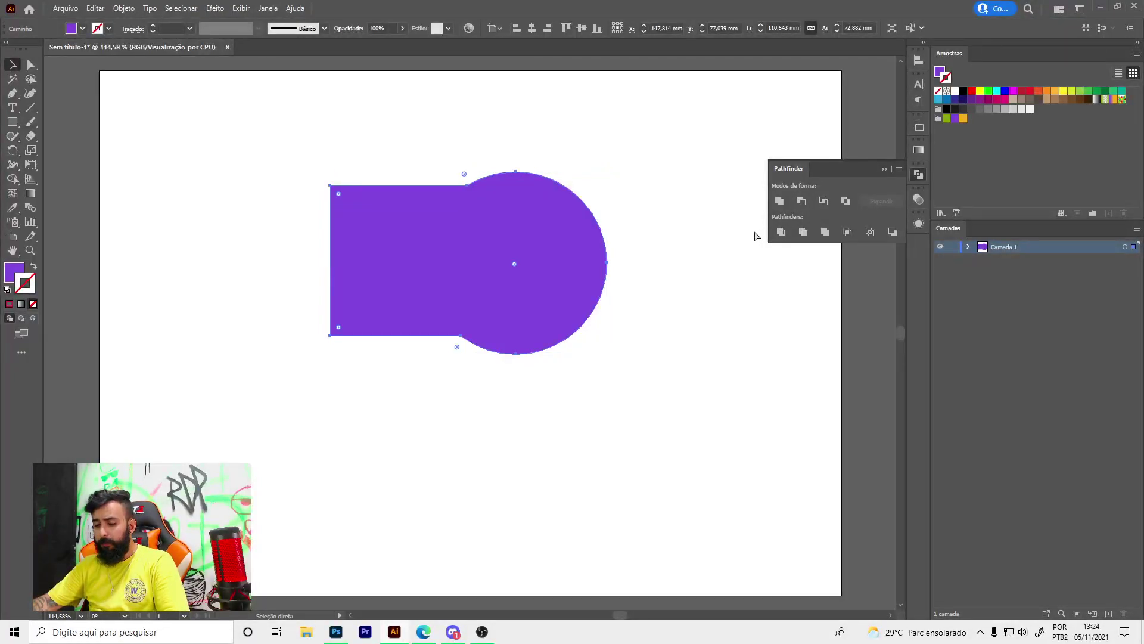
pyautogui.press('v')
pyautogui.hotkey('ctrl', 'z')
pyautogui.click(471, 345)
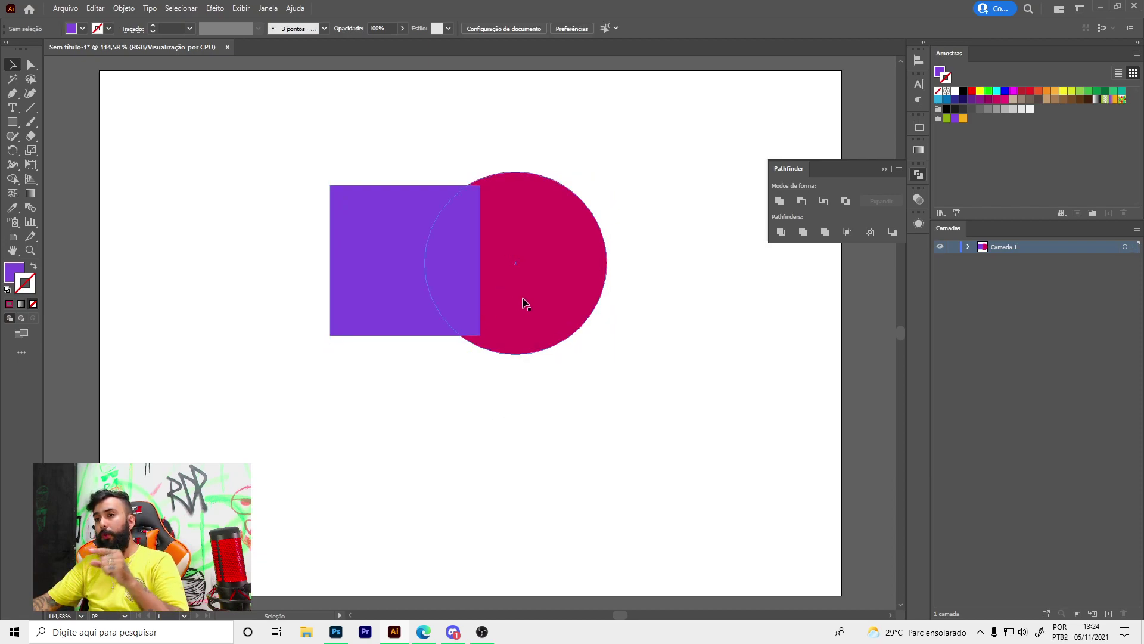
# Step: Subtract the square from the circle with Pathfinder Minus Front, then undo it
pyautogui.click(538, 280)
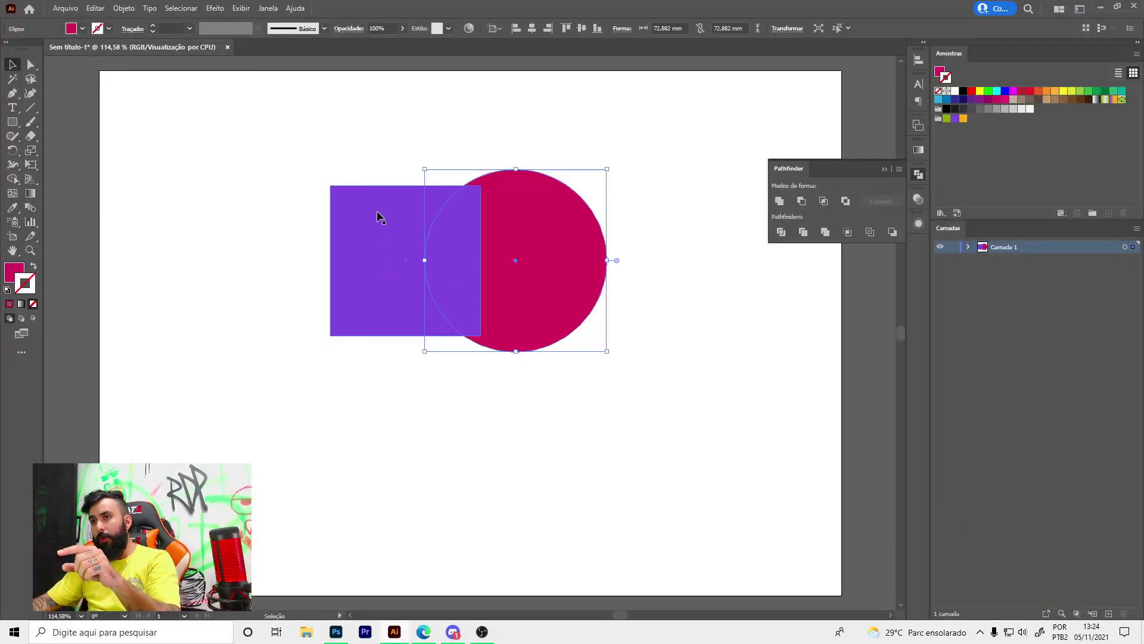
pyautogui.click(429, 277)
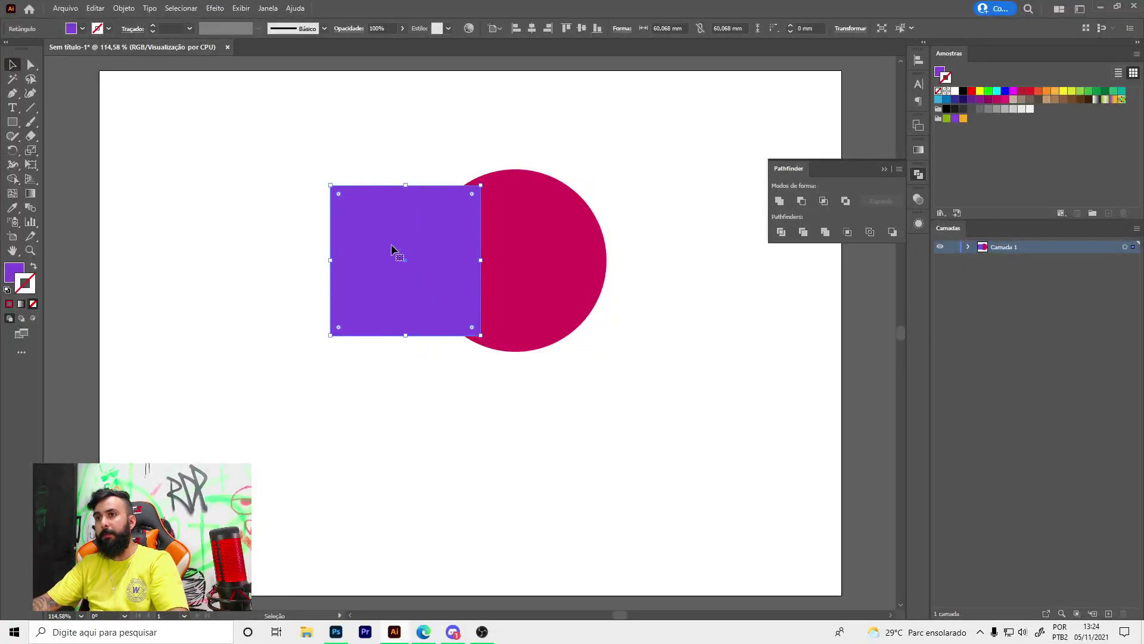
pyautogui.moveTo(553, 271); pyautogui.dragTo(554, 272)
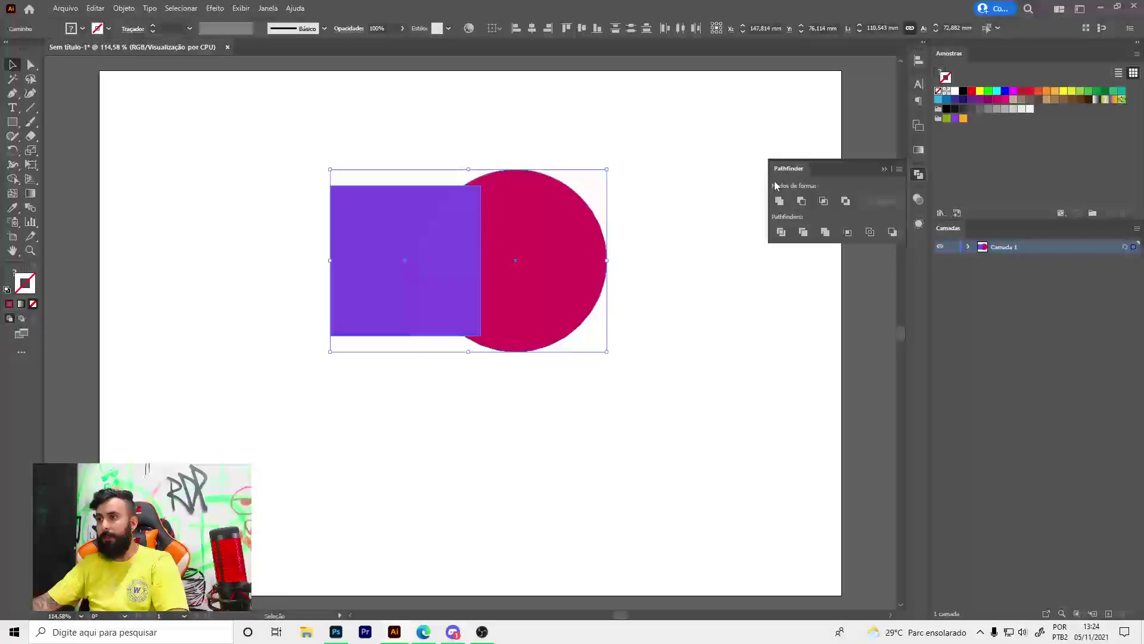
pyautogui.click(802, 202)
pyautogui.click(671, 441)
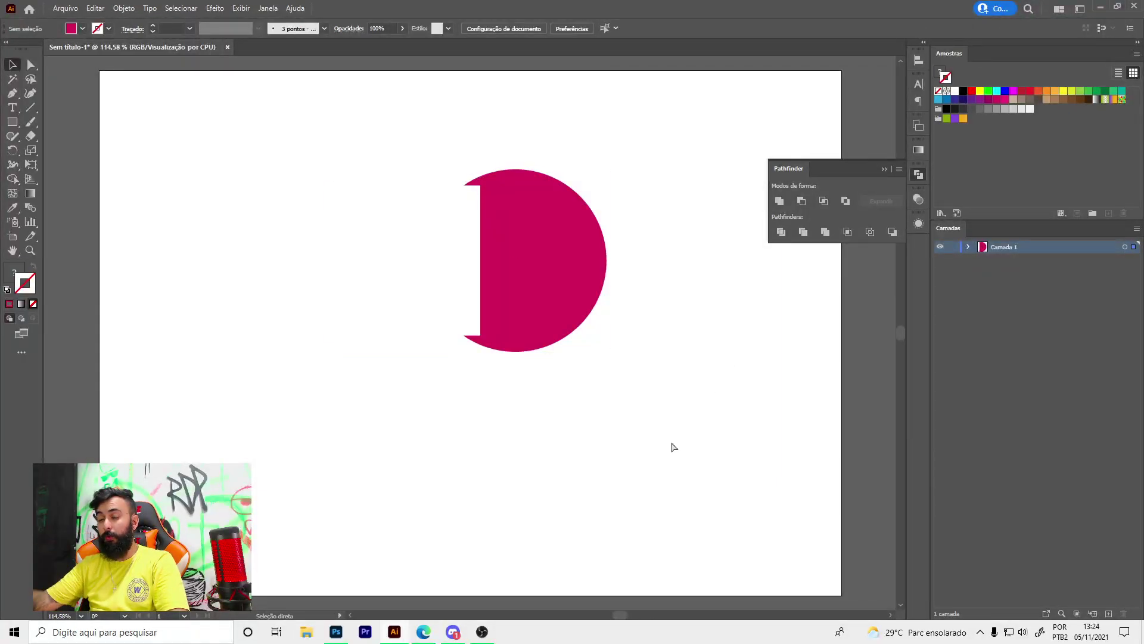
pyautogui.hotkey('ctrl', 'z')
# Step: Apply Minus Front once more, undo it, then reselect and deselect both shapes
pyautogui.click(577, 292)
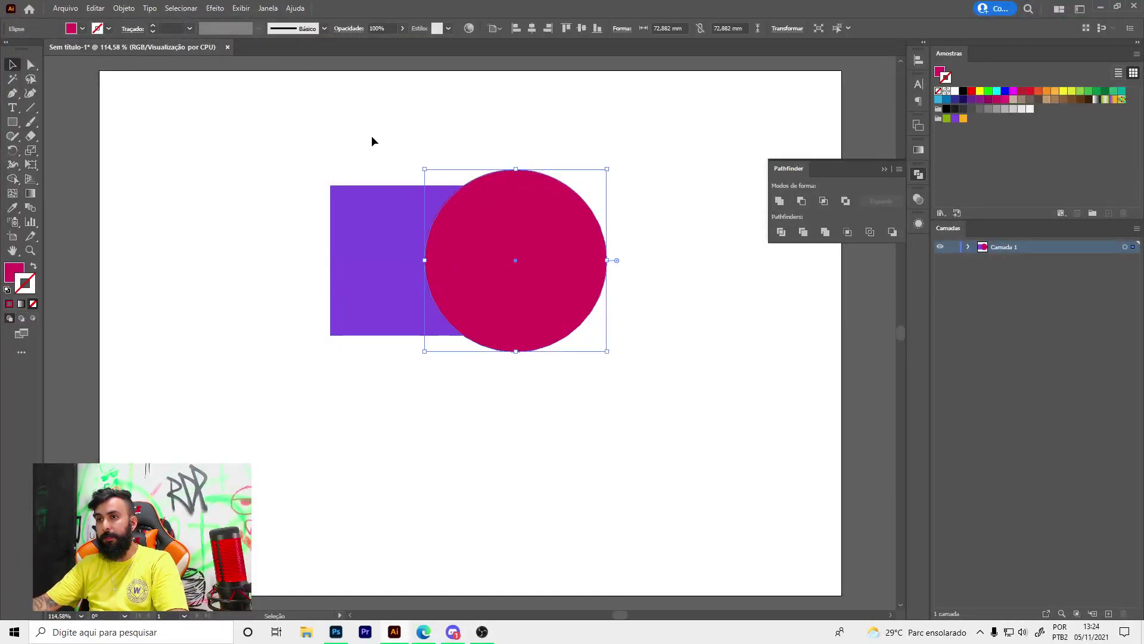
pyautogui.moveTo(372, 141); pyautogui.dragTo(593, 213)
pyautogui.click(803, 201)
pyautogui.click(530, 273)
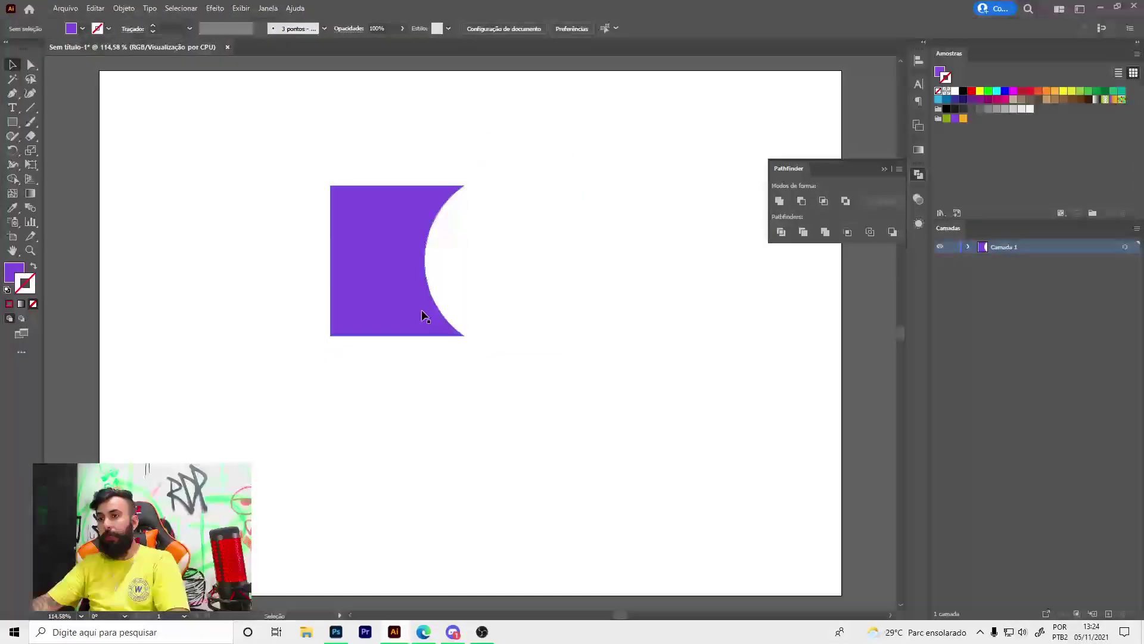
pyautogui.hotkey('ctrl', 'z')
pyautogui.click(382, 155)
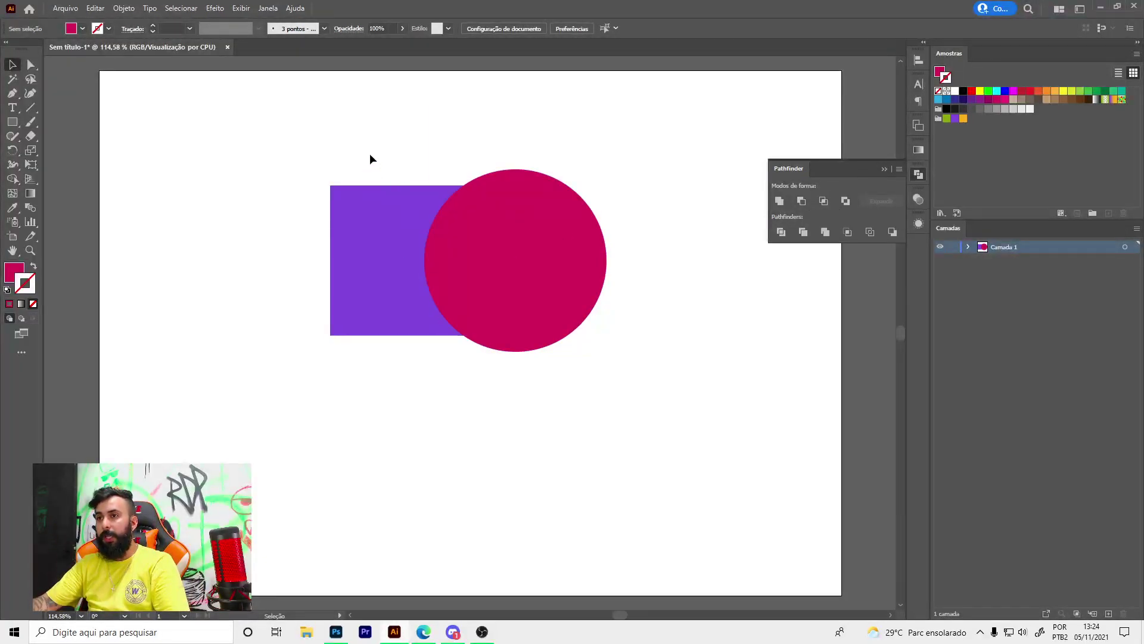
pyautogui.moveTo(352, 121); pyautogui.dragTo(636, 324)
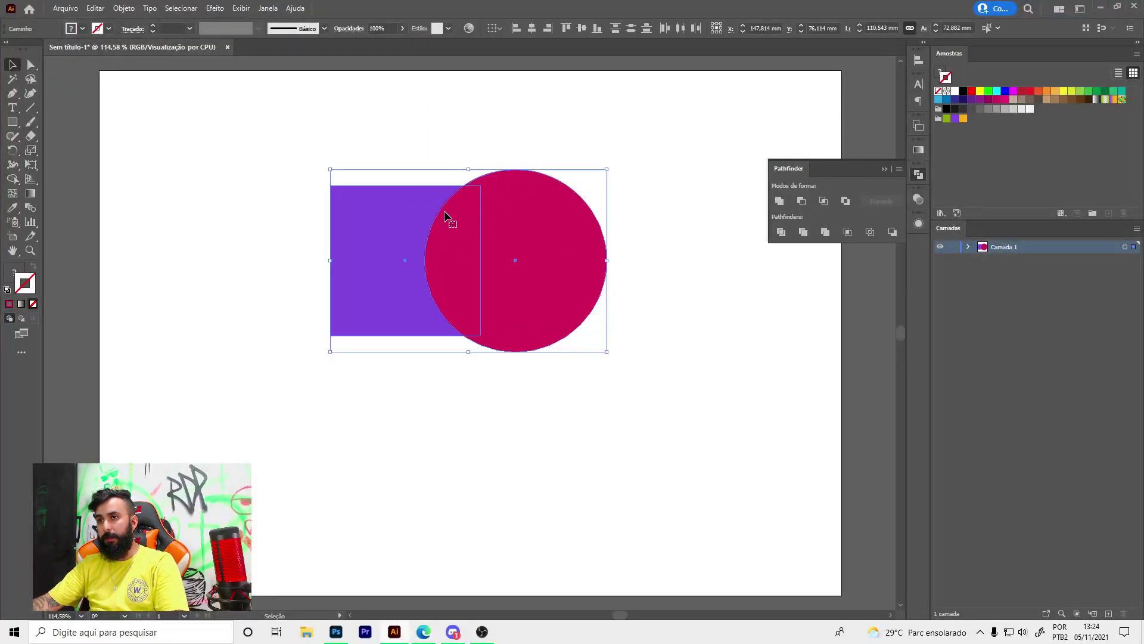
pyautogui.click(402, 160)
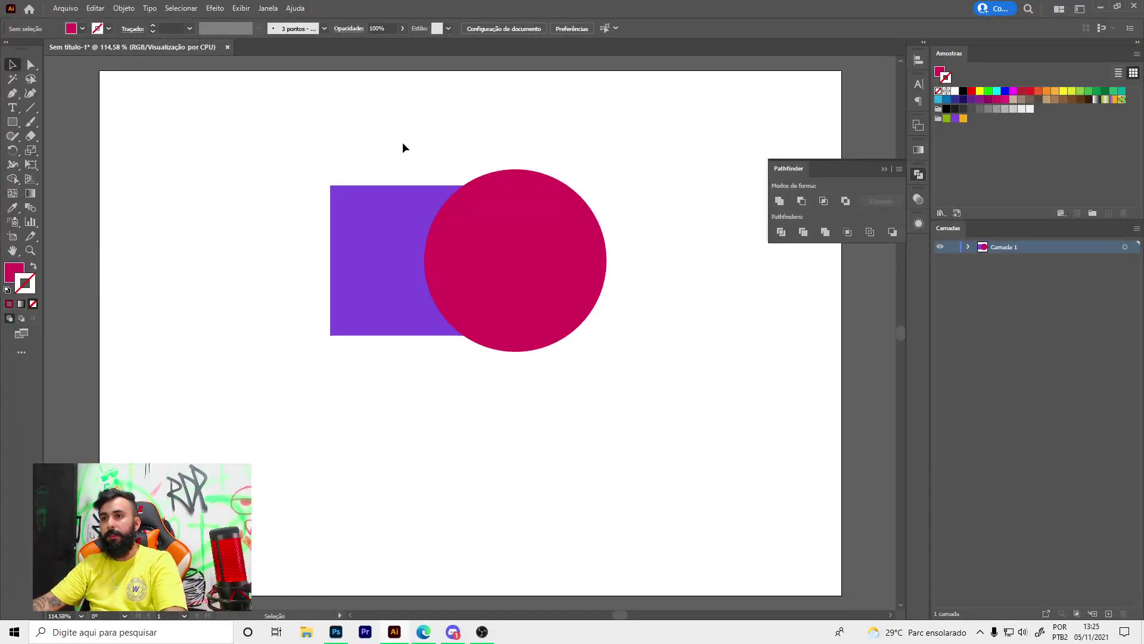
pyautogui.moveTo(403, 142); pyautogui.dragTo(520, 244)
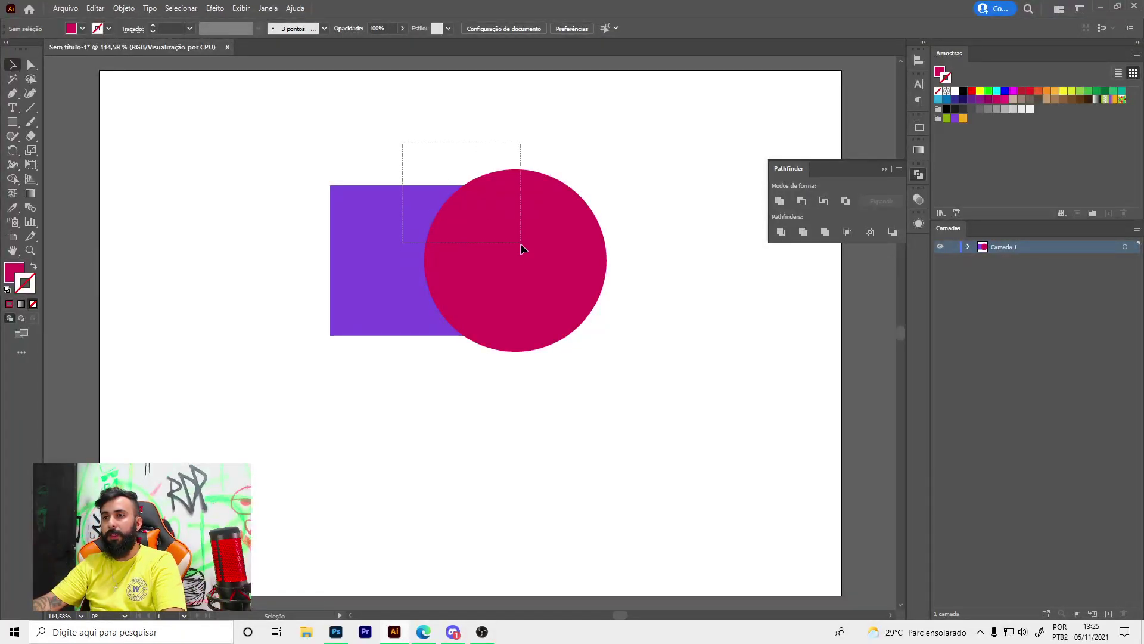
pyautogui.click(823, 202)
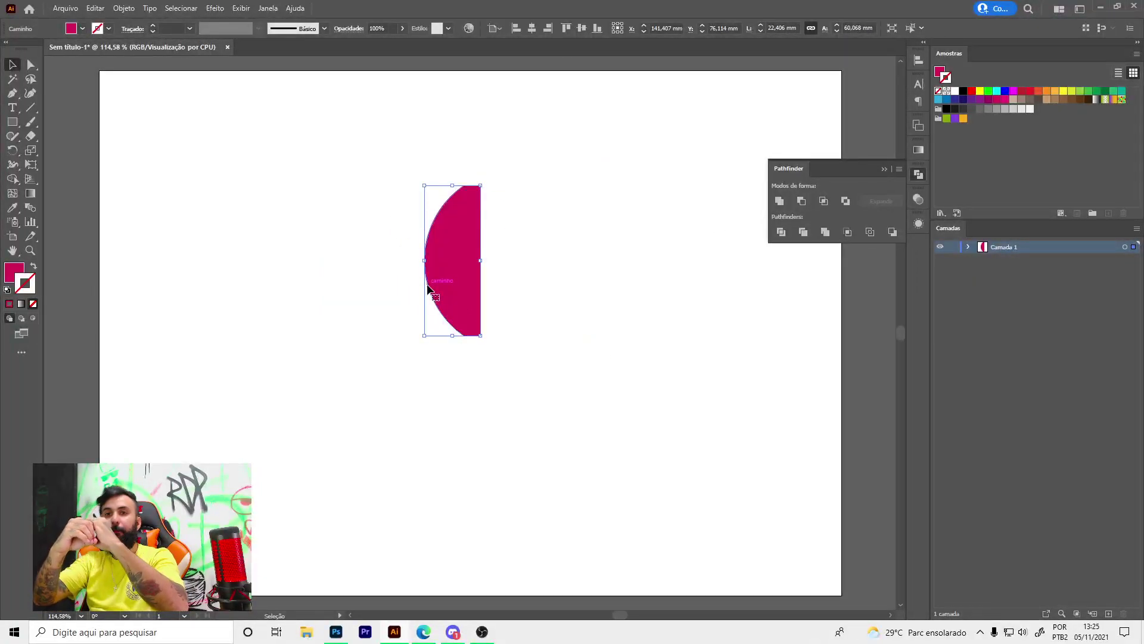
pyautogui.hotkey('ctrl', 'z')
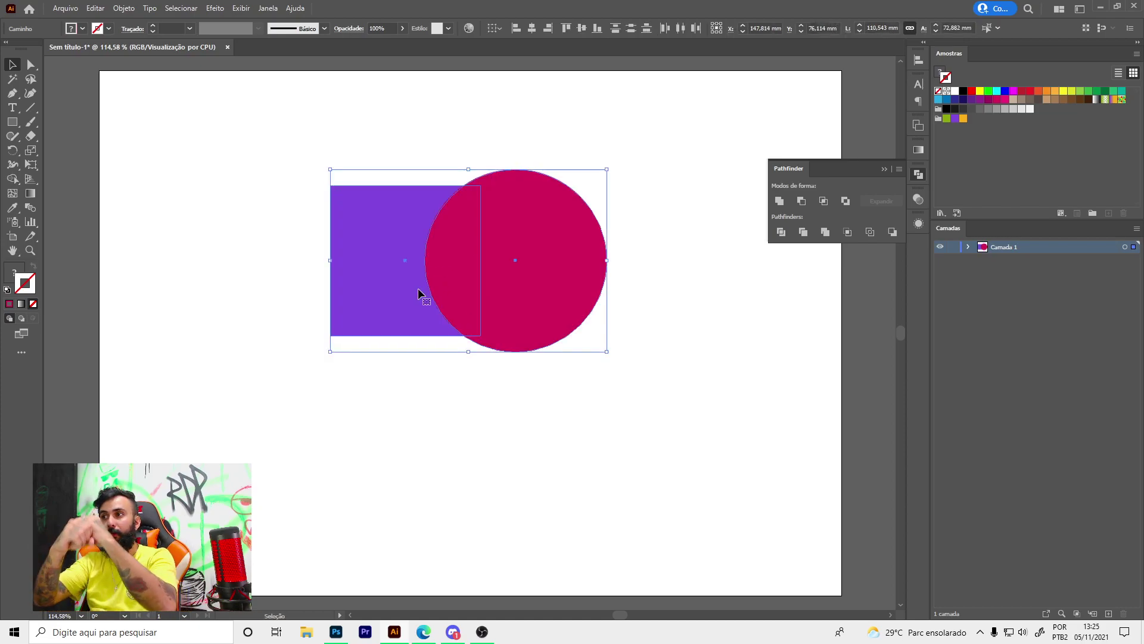
pyautogui.click(469, 159)
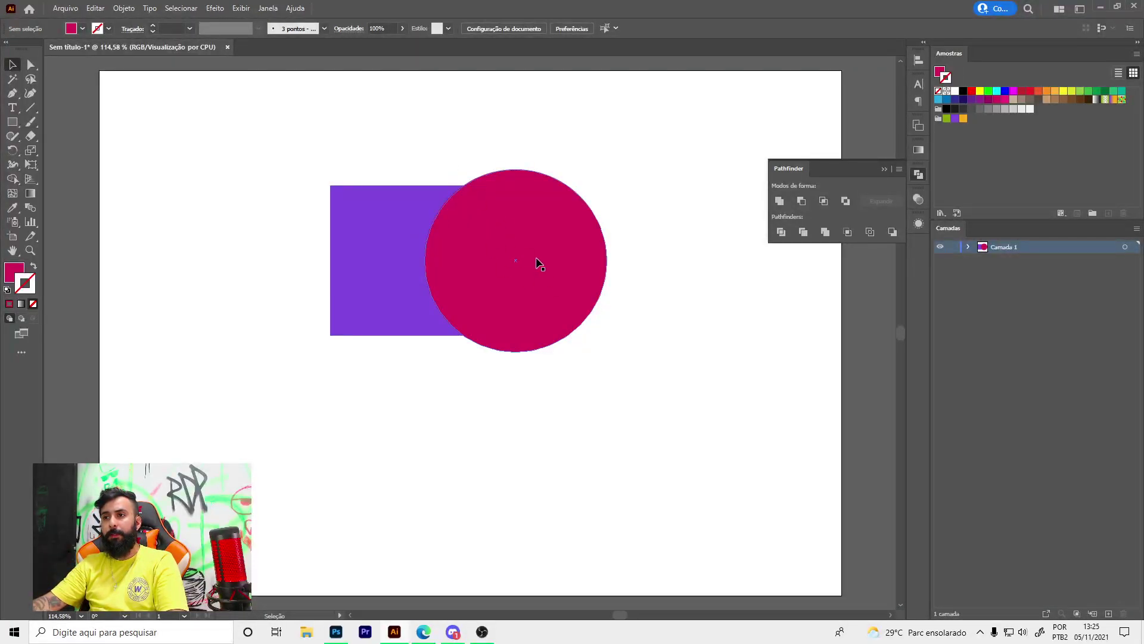
pyautogui.moveTo(508, 247); pyautogui.dragTo(508, 248)
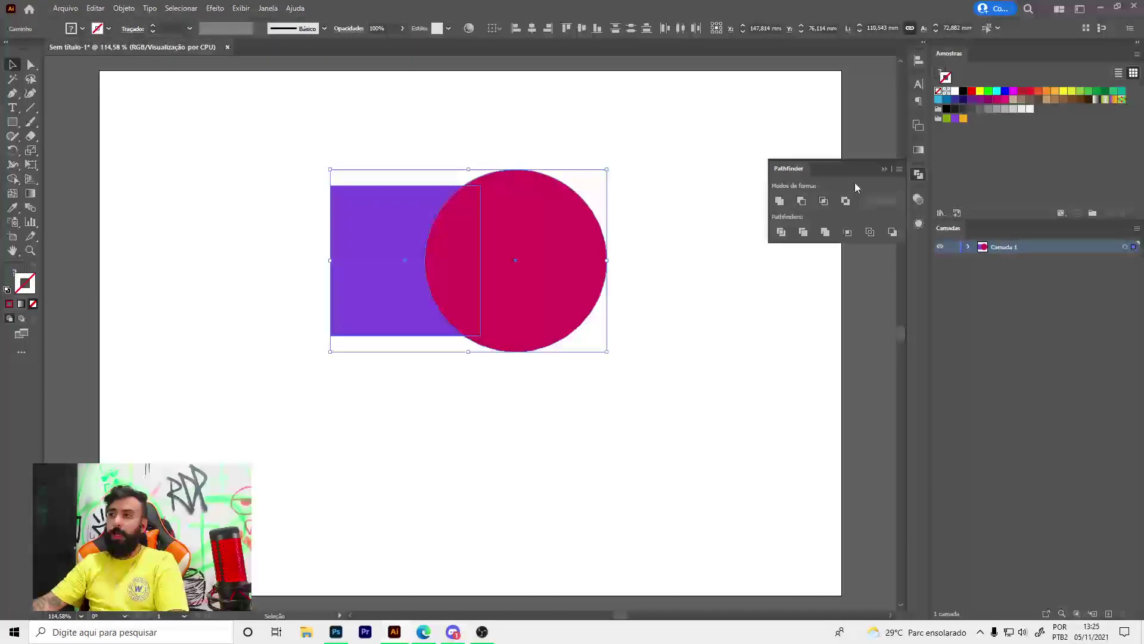
pyautogui.click(846, 201)
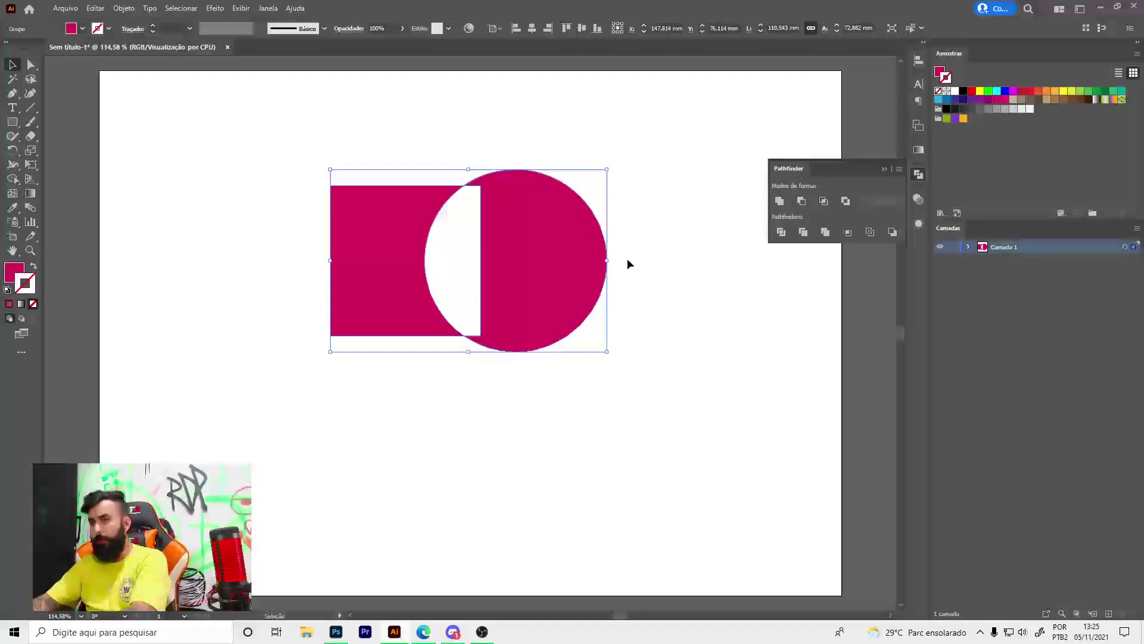
pyautogui.hotkey('ctrl', 'z')
pyautogui.hotkey('ctrl', 'z')
pyautogui.click(463, 126)
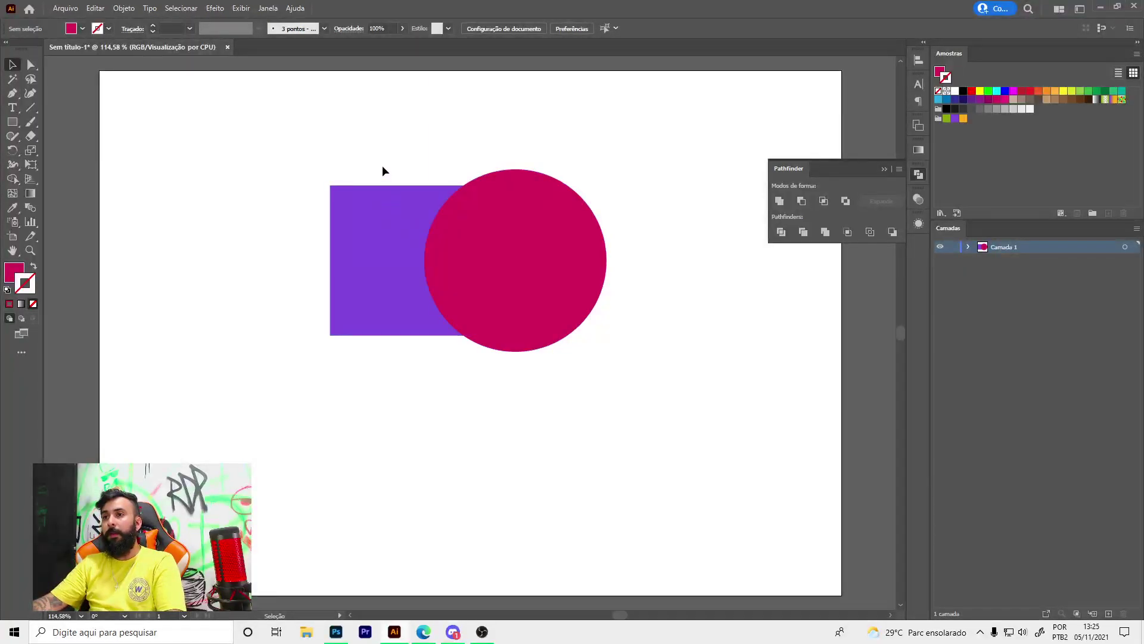
# Step: Try Pathfinder Exclude and Crop, undo both, then delete the circle and square
pyautogui.moveTo(382, 166); pyautogui.dragTo(614, 238)
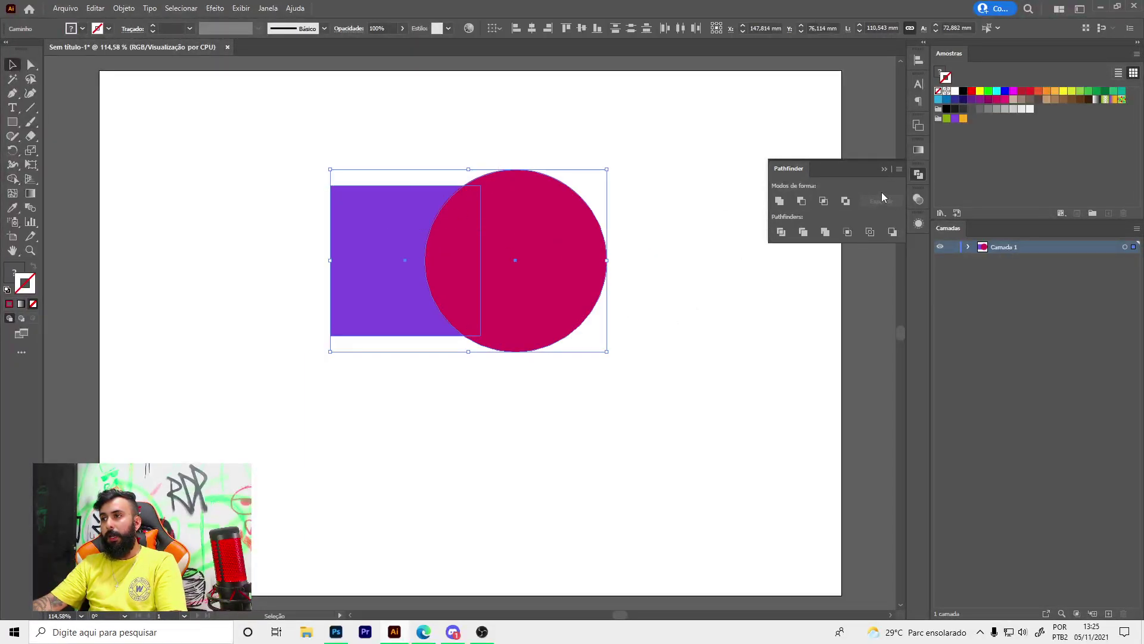
pyautogui.click(846, 200)
pyautogui.hotkey('ctrl', 'z')
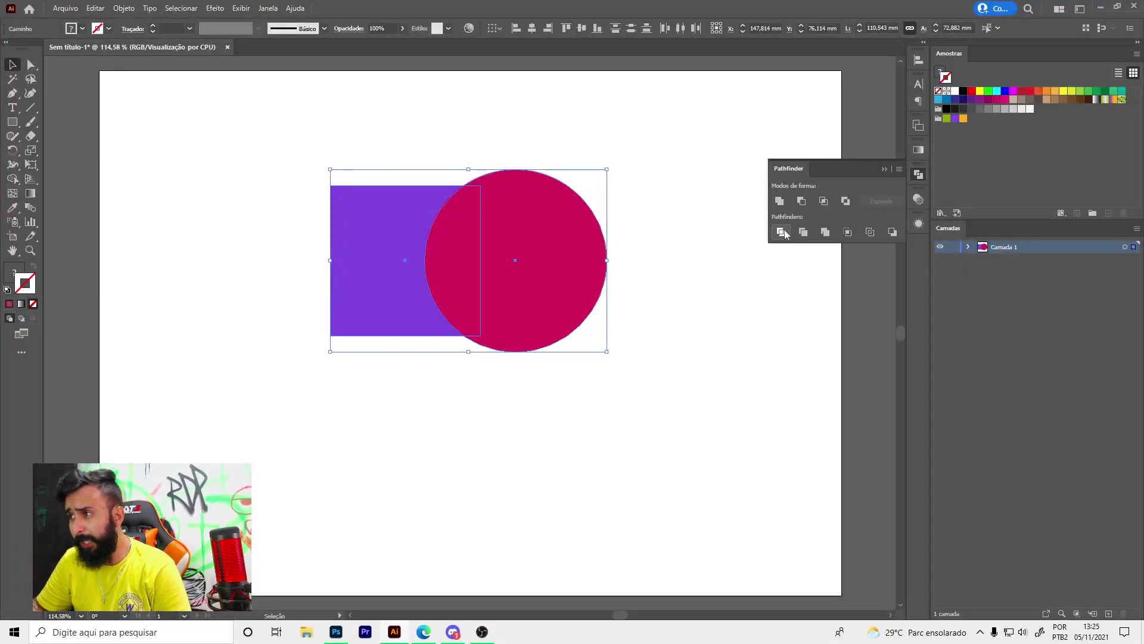
pyautogui.click(849, 232)
pyautogui.hotkey('ctrl', 'z')
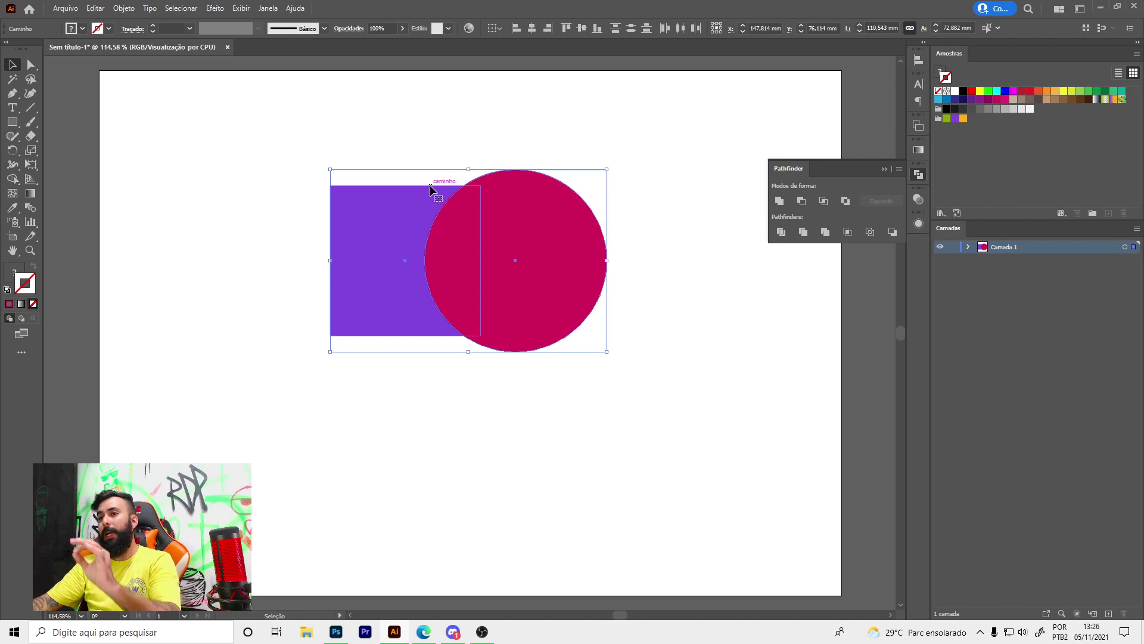
pyautogui.moveTo(407, 127); pyautogui.dragTo(554, 294)
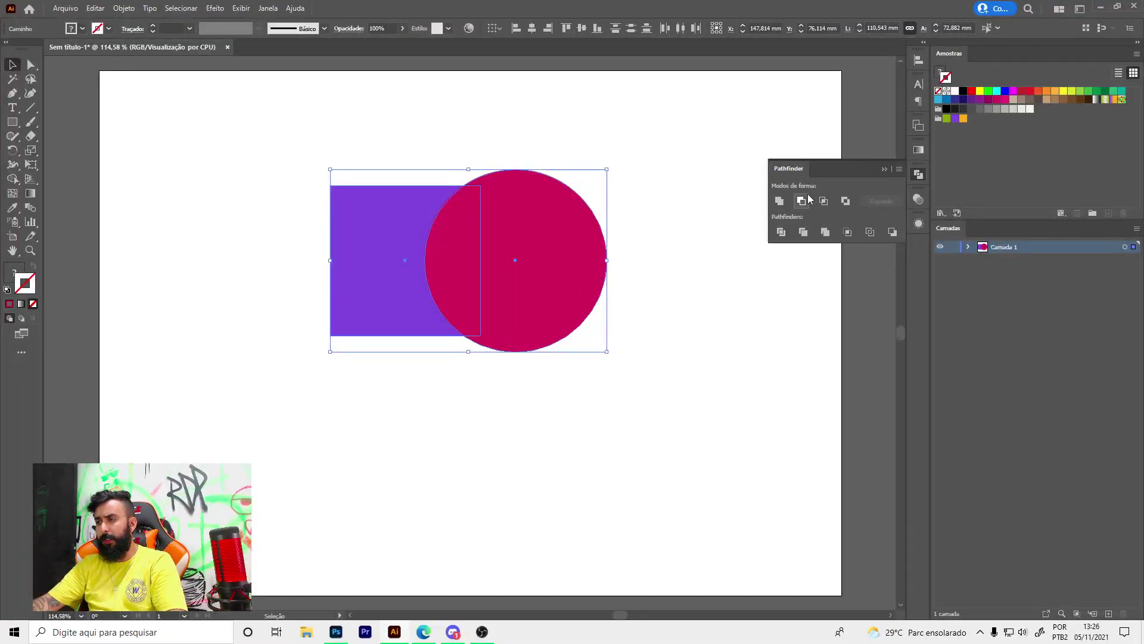
pyautogui.press('Delete')
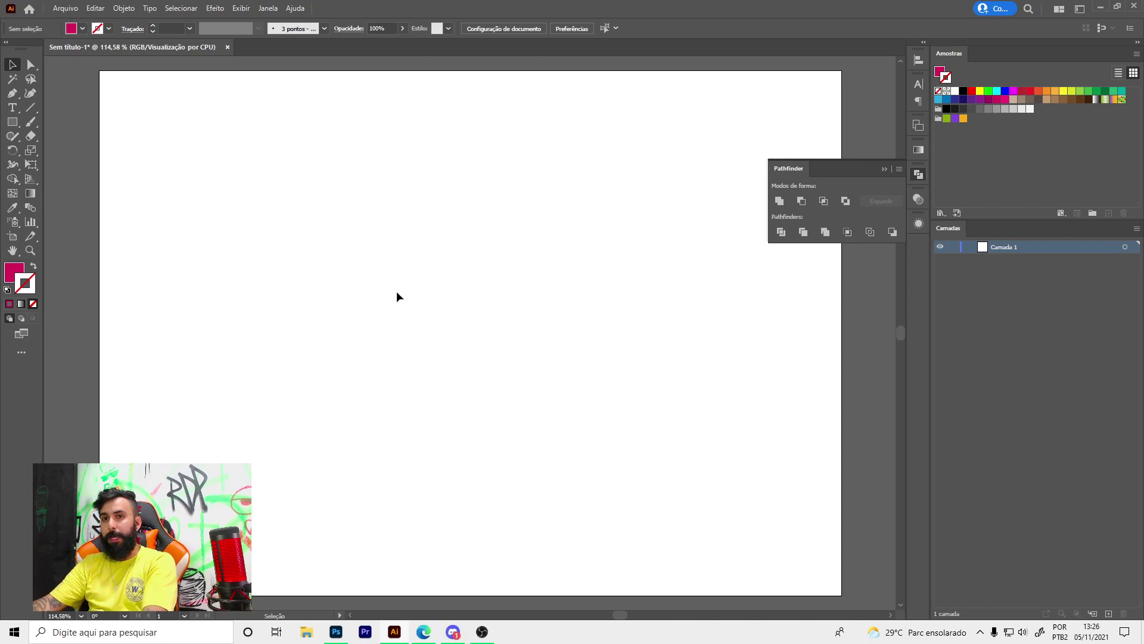
# Step: Paint two magenta X eyes, a wavy mouth and the face outline with the Paintbrush
pyautogui.press('p')
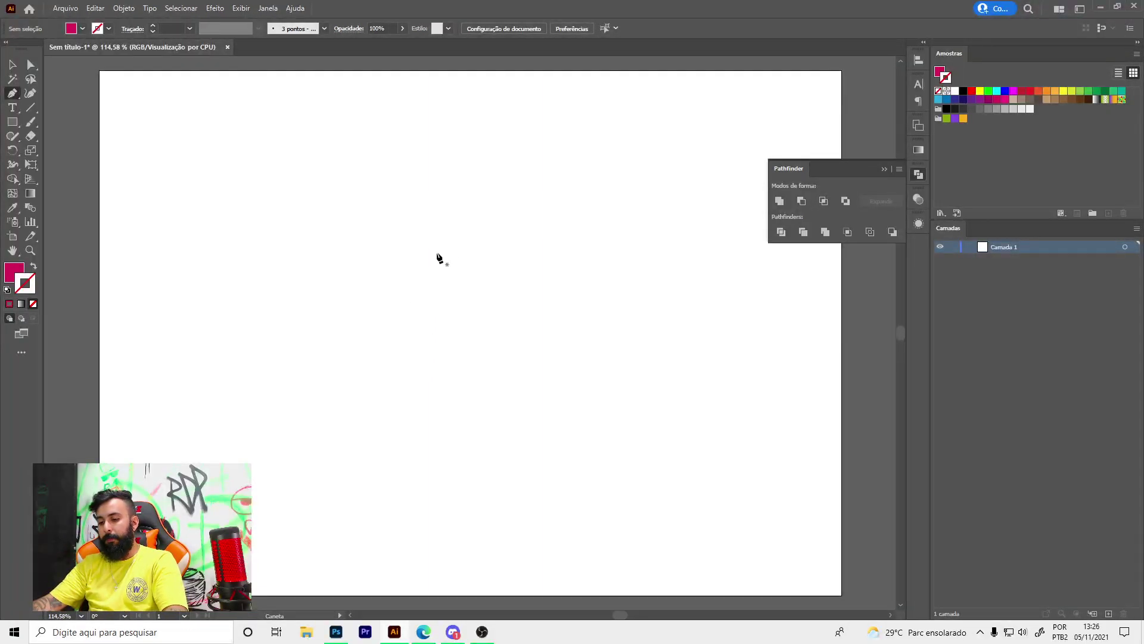
pyautogui.press('b')
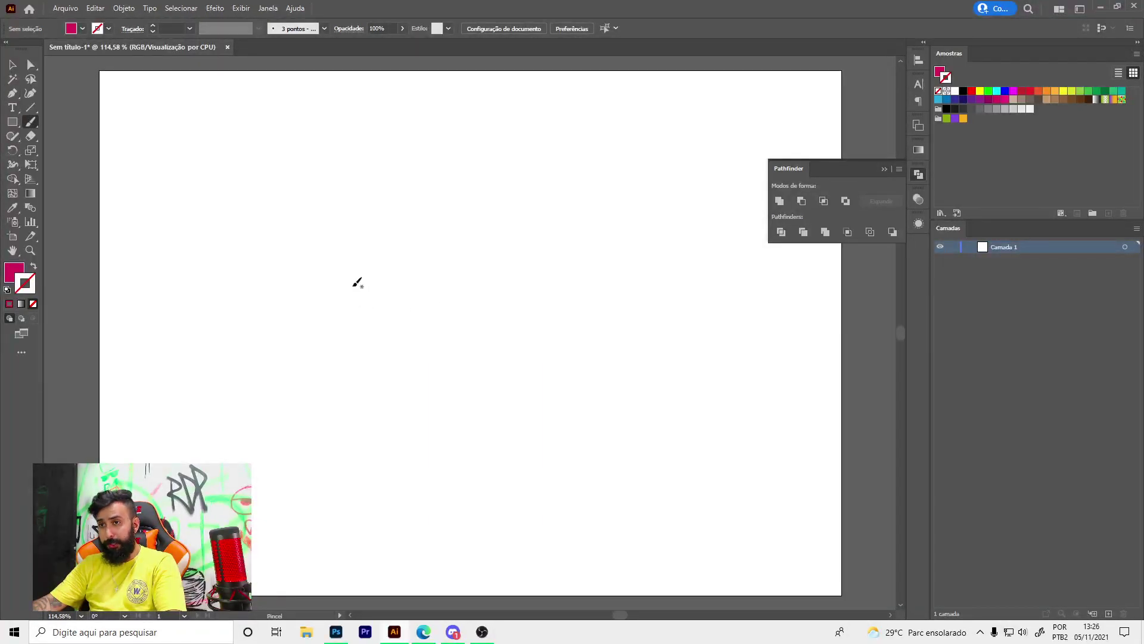
pyautogui.hotkey('shift', 'x')
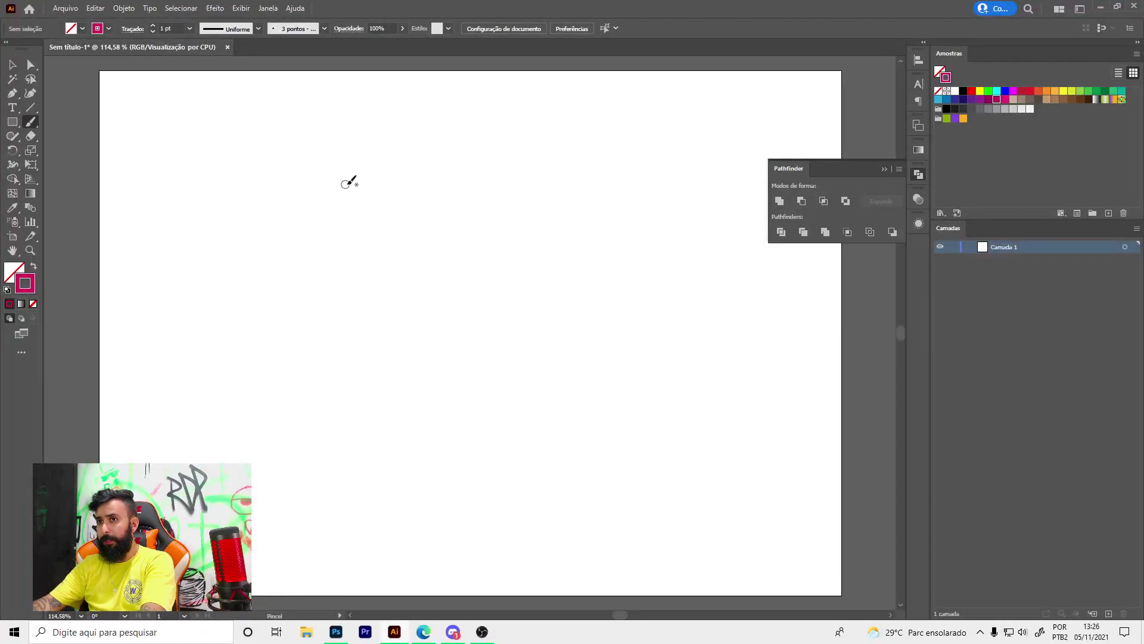
pyautogui.moveTo(376, 168); pyautogui.dragTo(328, 230)
pyautogui.moveTo(332, 178); pyautogui.dragTo(413, 246)
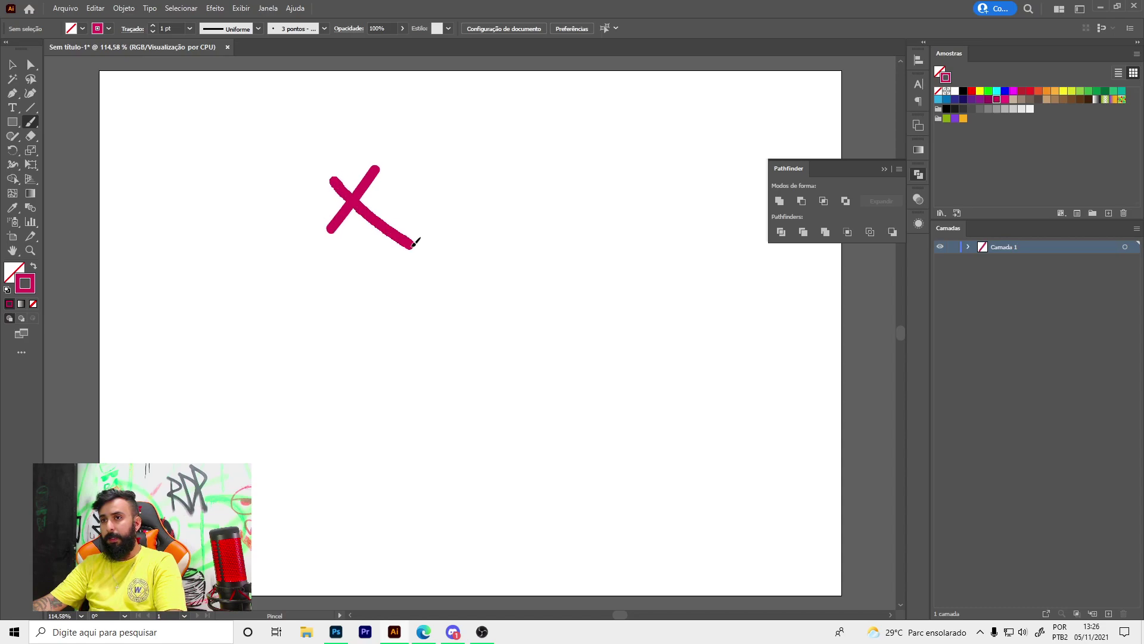
pyautogui.moveTo(477, 159); pyautogui.dragTo(421, 222)
pyautogui.moveTo(422, 167); pyautogui.dragTo(463, 232)
pyautogui.moveTo(278, 284)
pyautogui.mouseDown()
pyautogui.moveTo(288, 257)
pyautogui.moveTo(493, 261)
pyautogui.moveTo(560, 236)
pyautogui.moveTo(463, 122)
pyautogui.moveTo(258, 187)
pyautogui.moveTo(307, 352)
pyautogui.moveTo(531, 310)
pyautogui.moveTo(594, 212)
pyautogui.mouseUp()
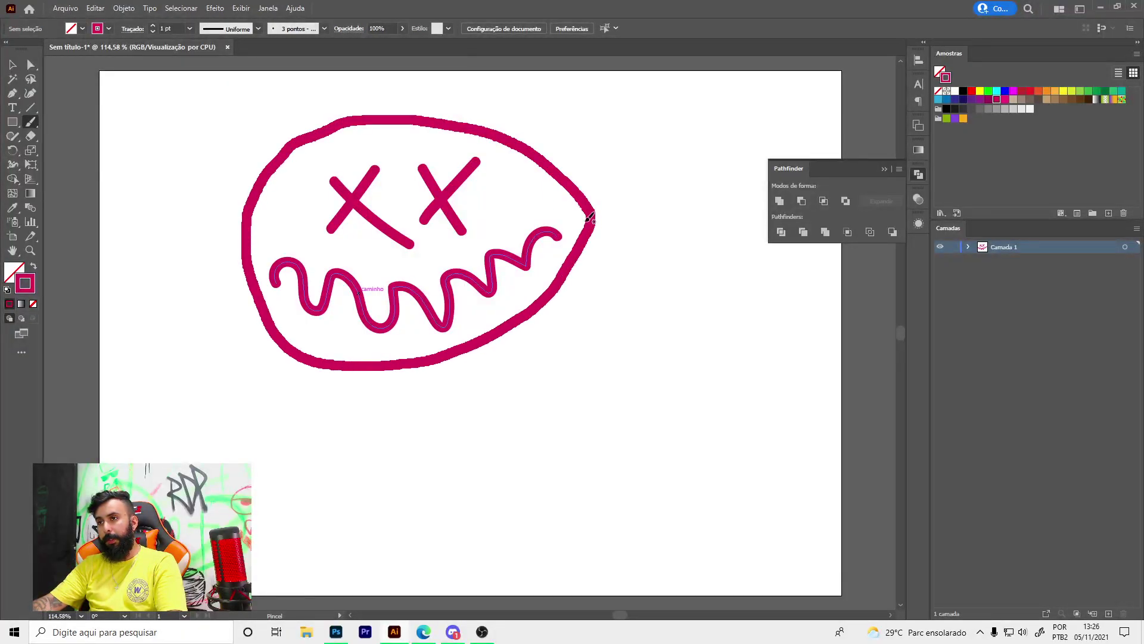
pyautogui.press('v')
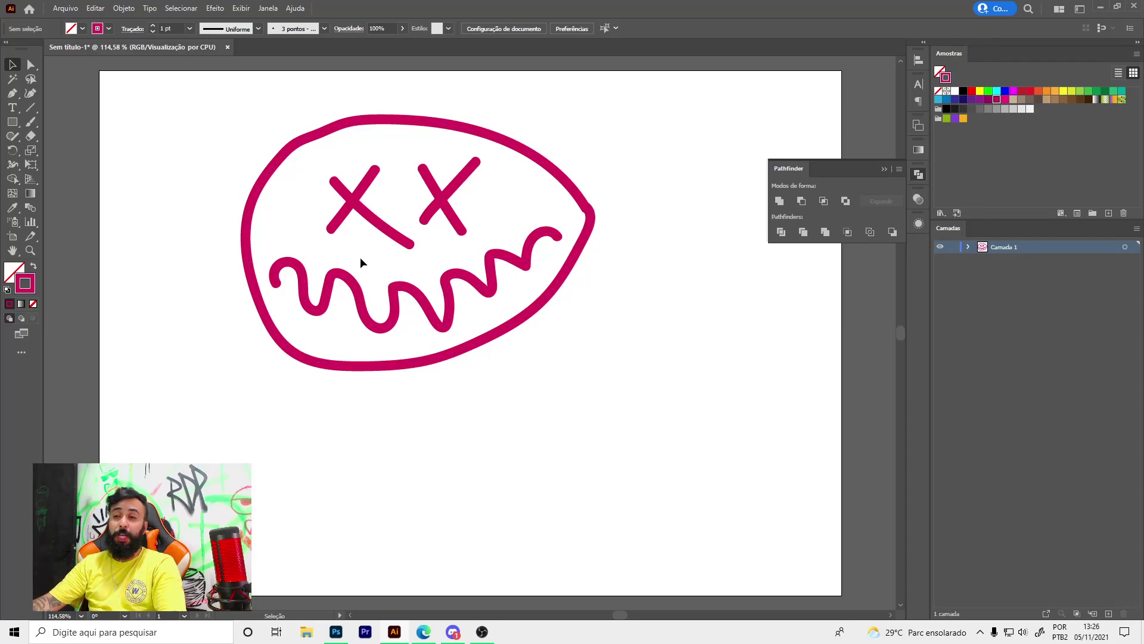
# Step: Select all the face strokes and group them with Ctrl+G
pyautogui.moveTo(205, 104); pyautogui.dragTo(672, 483)
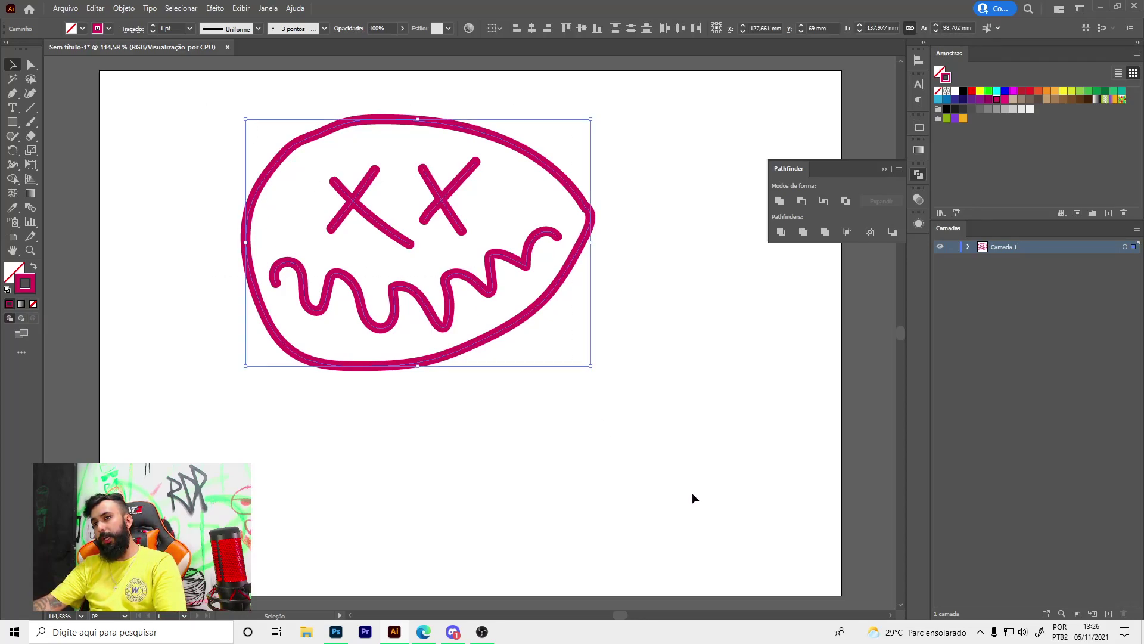
pyautogui.press('a')
pyautogui.press('v')
pyautogui.hotkey('ctrl', 'g')
pyautogui.click(497, 280)
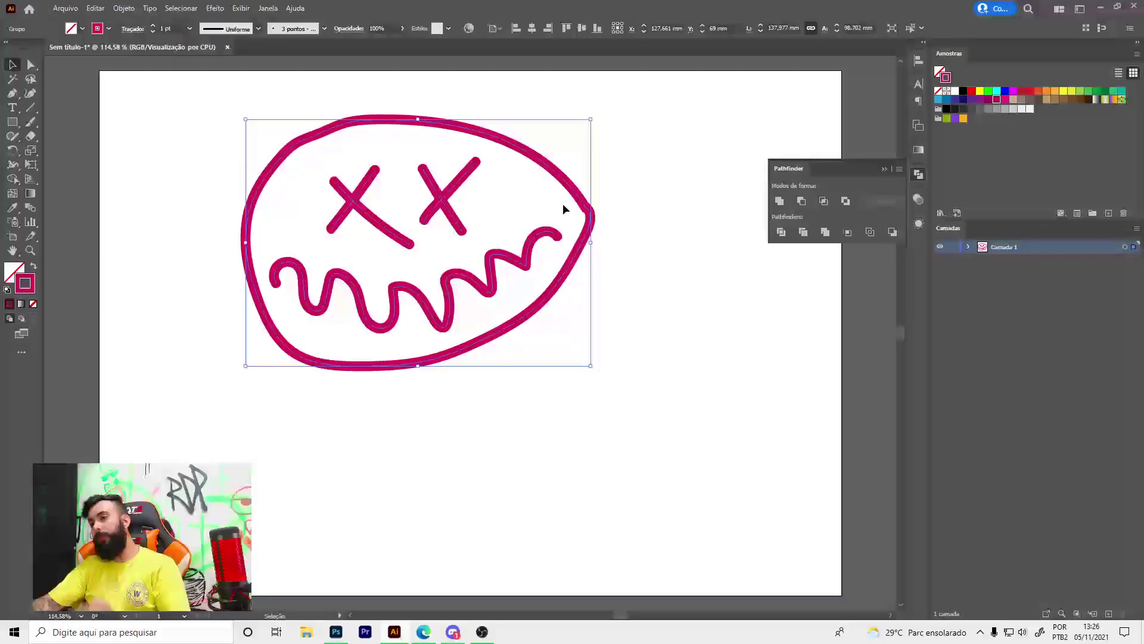
# Step: Move the face group lower and to the right, then reselect it
pyautogui.moveTo(532, 251); pyautogui.dragTo(571, 307)
pyautogui.click(527, 255)
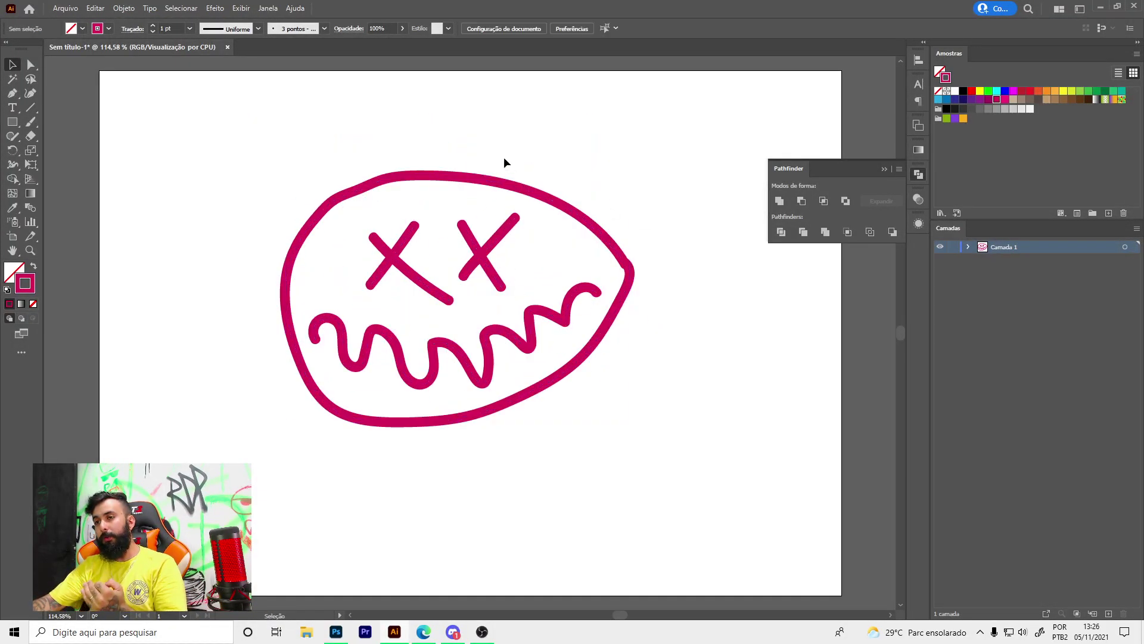
pyautogui.click(351, 189)
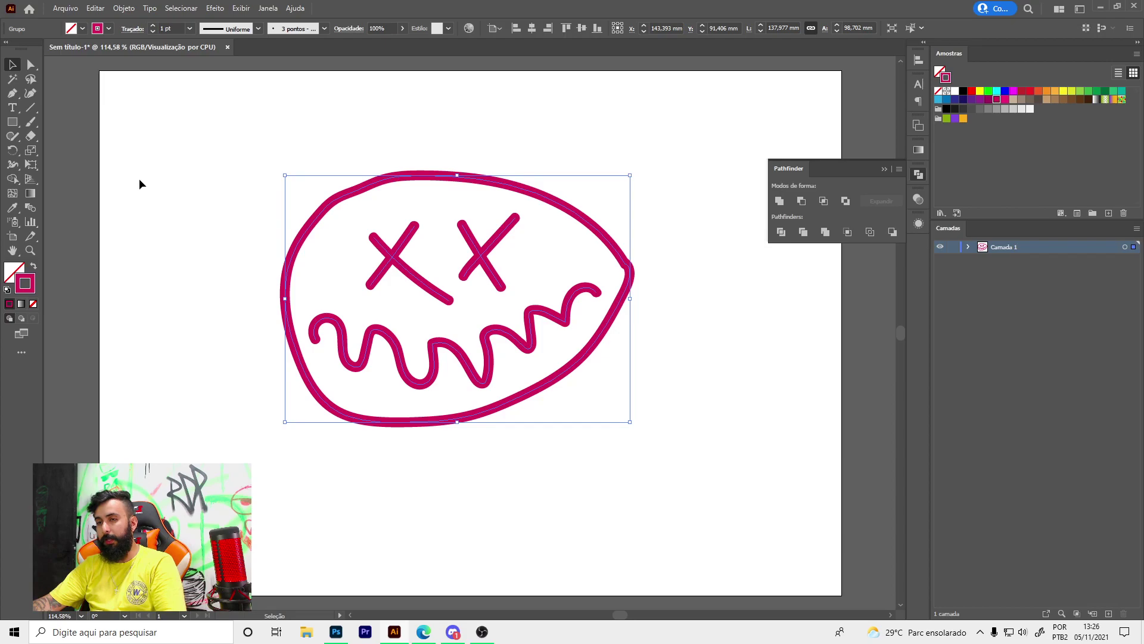
# Step: Zoom in to examine the outline's top anchors, then return to 100% with the group reselected
pyautogui.scroll(3, 316, 214)
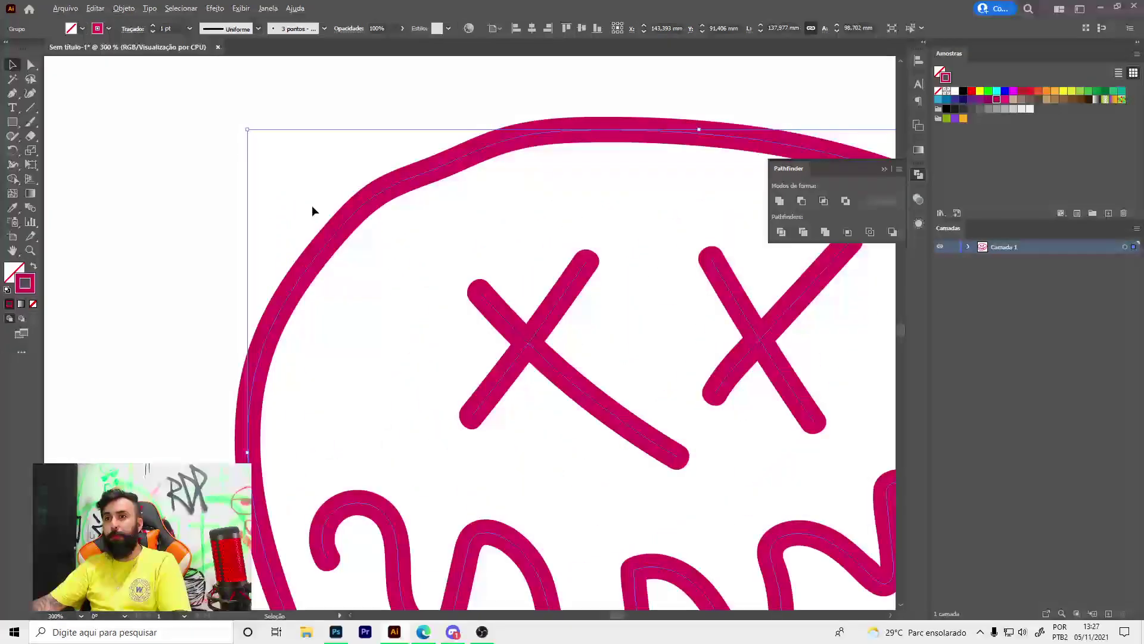
pyautogui.press('a')
pyautogui.moveTo(377, 196); pyautogui.dragTo(380, 194)
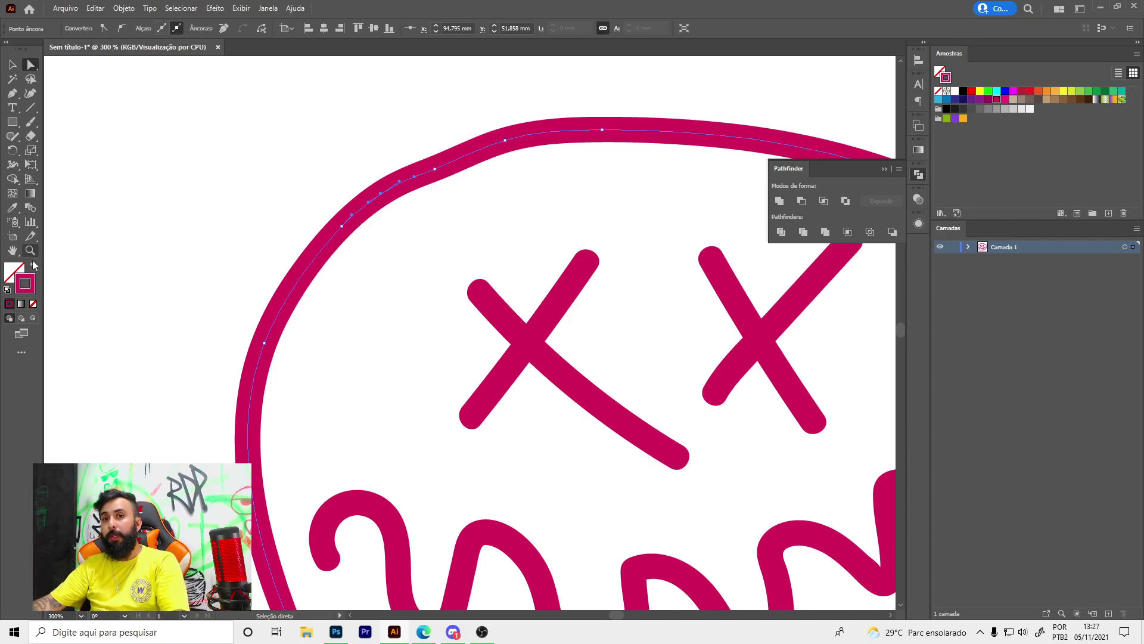
pyautogui.hotkey('ctrl', '0')
pyautogui.press('v')
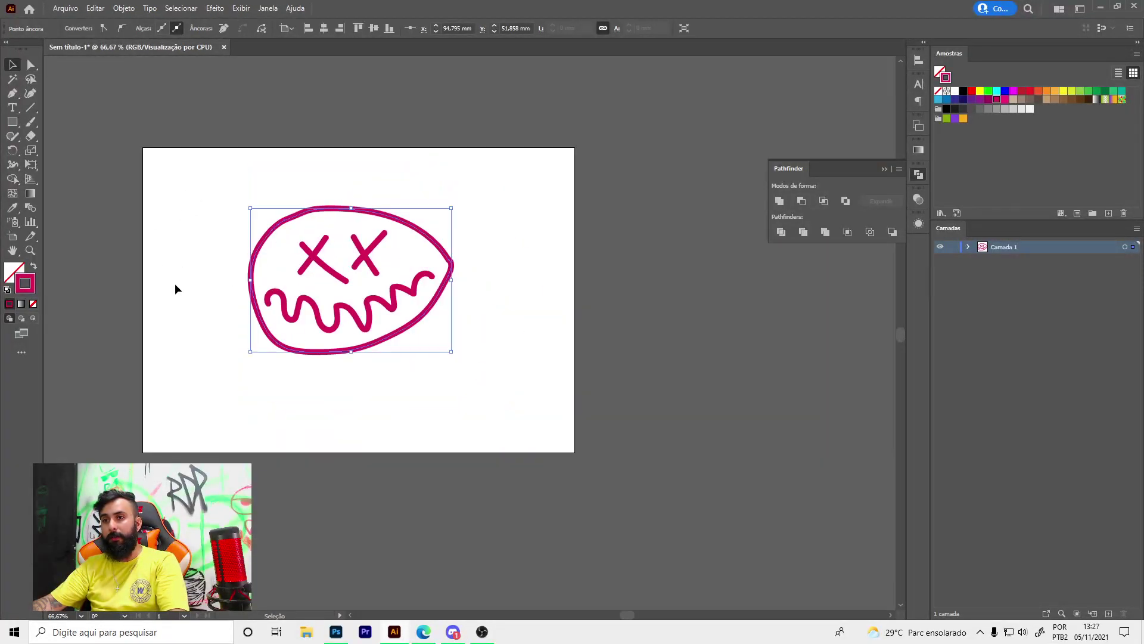
pyautogui.click(174, 289)
pyautogui.hotkey('ctrl', '1')
pyautogui.click(302, 231)
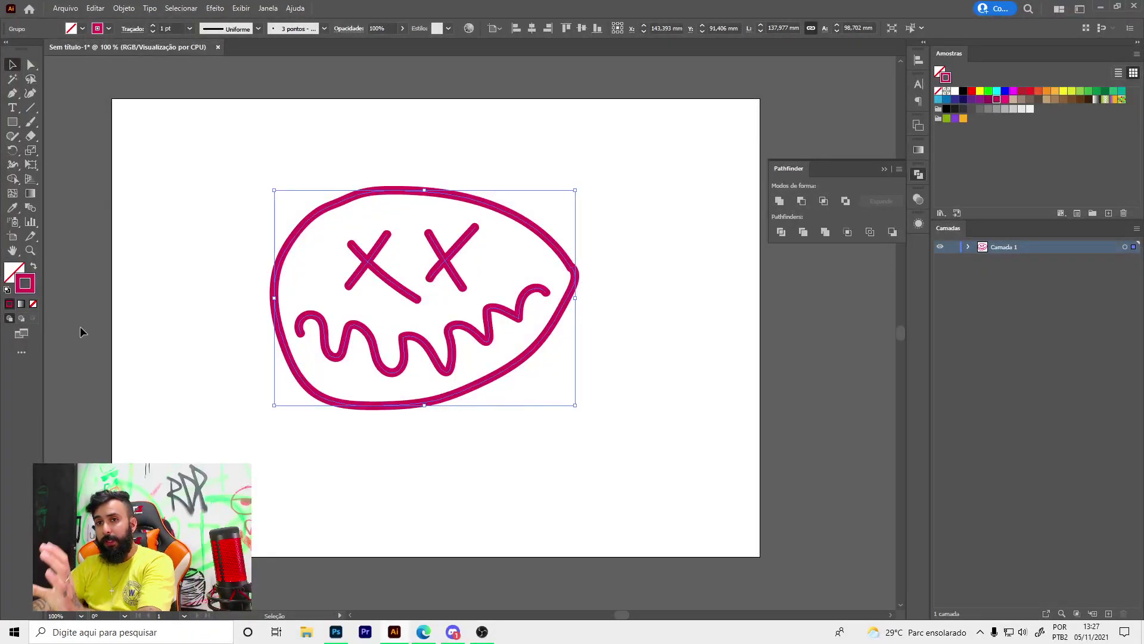
pyautogui.scroll(1, 352, 280)
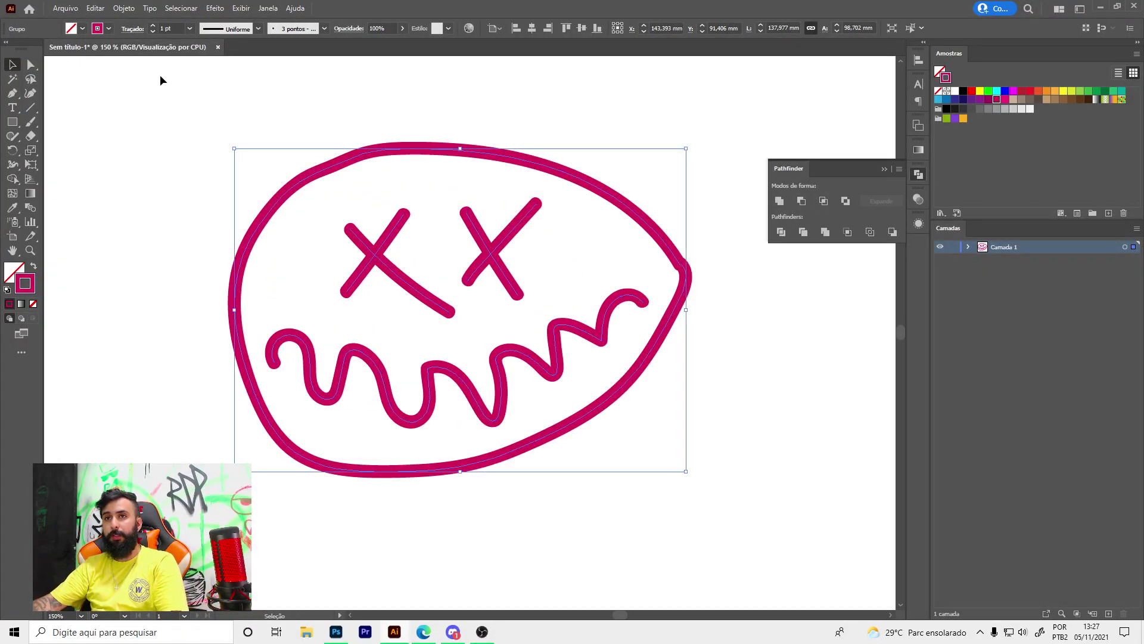
# Step: Outline the face's brush strokes into shapes and nudge the drawing slightly down
pyautogui.click(124, 9)
pyautogui.moveTo(145, 292)
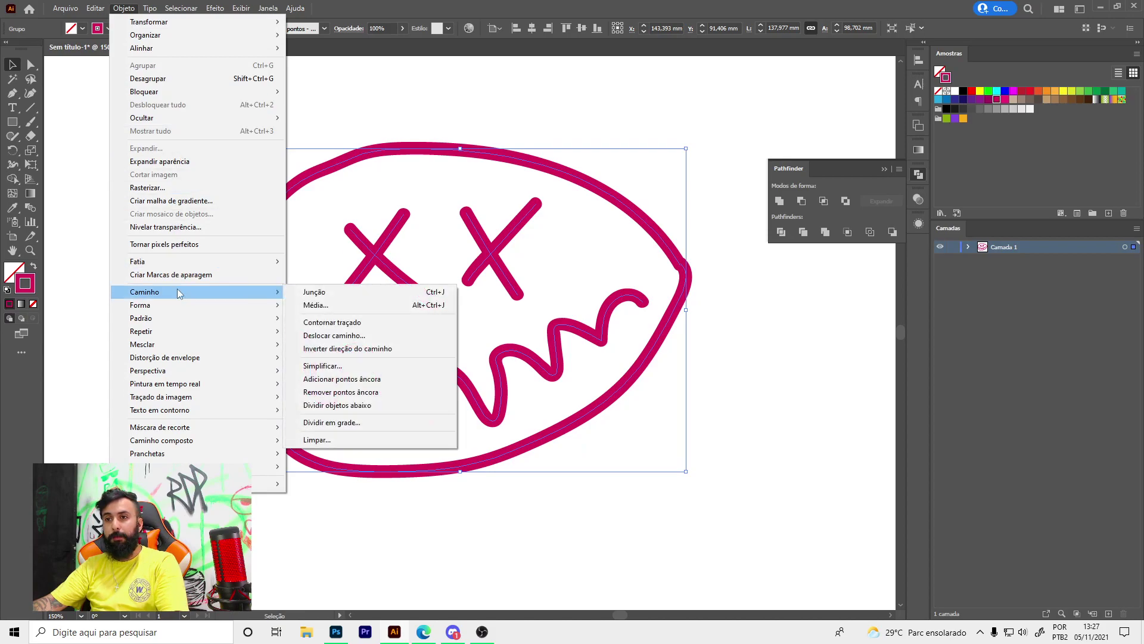
pyautogui.click(329, 323)
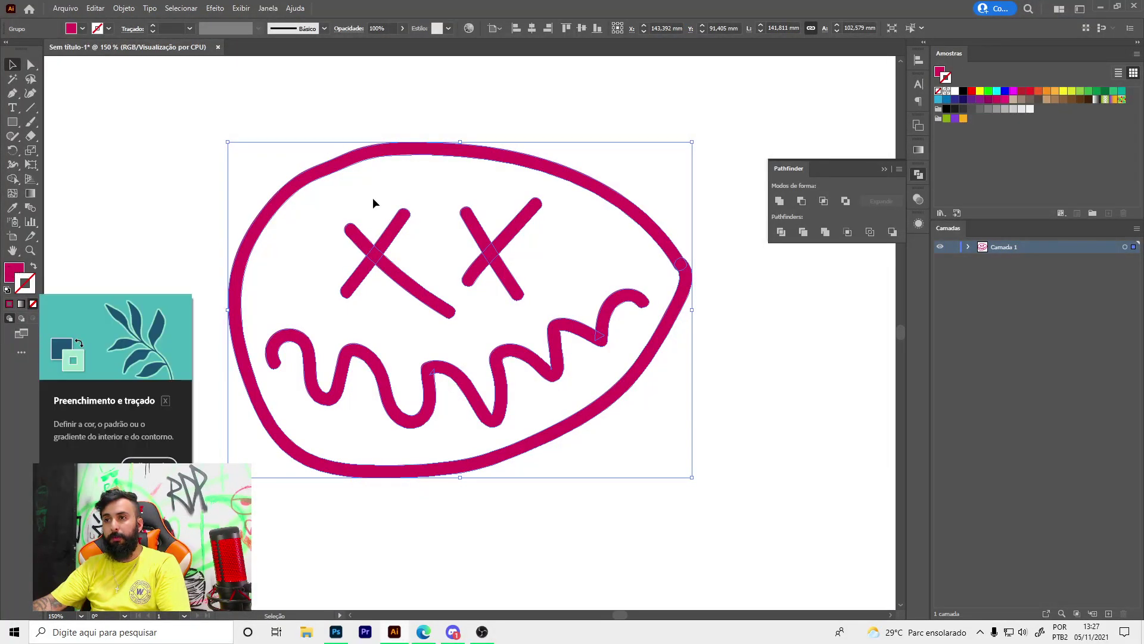
pyautogui.scroll(2, 383, 167)
pyautogui.scroll(4, 388, 148)
pyautogui.moveTo(373, 146)
pyautogui.mouseDown()
pyautogui.moveTo(375, 216)
pyautogui.moveTo(355, 194)
pyautogui.mouseUp()
pyautogui.scroll(-3, 449, 223)
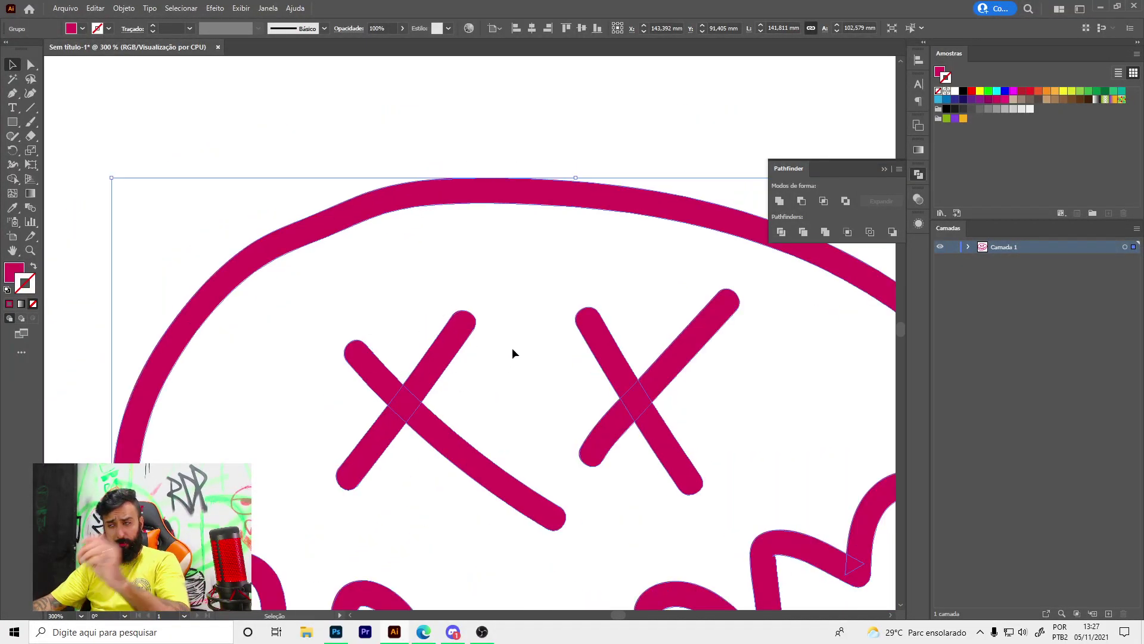
pyautogui.scroll(-2, 605, 253)
pyautogui.scroll(-2, 424, 257)
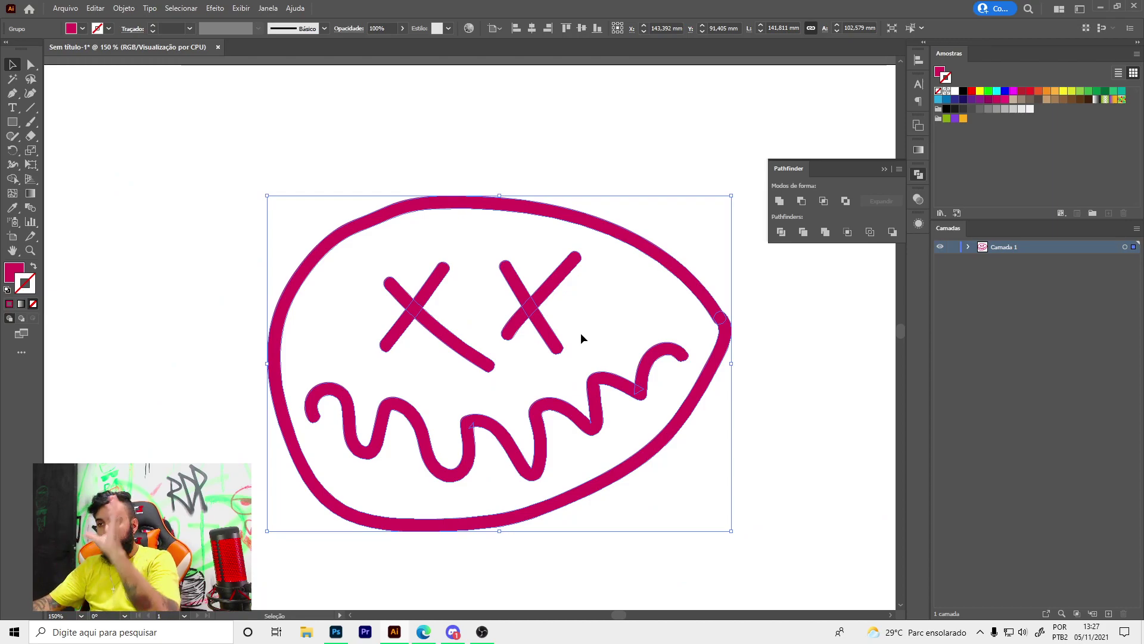
pyautogui.click(742, 372)
pyautogui.scroll(2, 779, 304)
pyautogui.scroll(1, 534, 322)
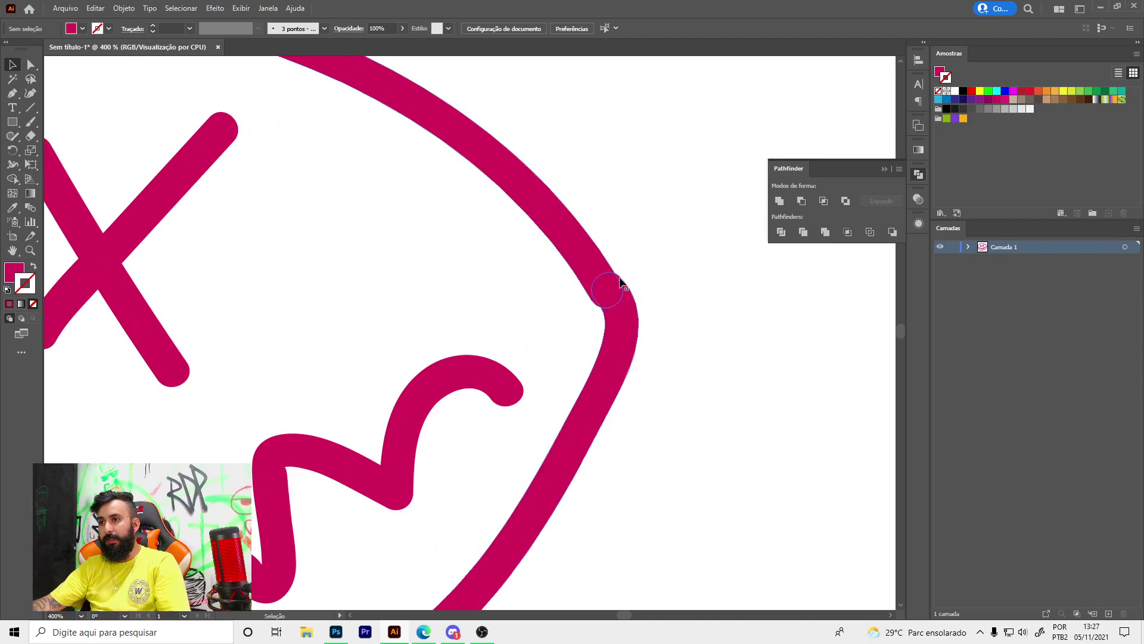
pyautogui.scroll(2, 617, 289)
# Step: Reshape the notch at the outline's right corner by dragging its anchors with Direct Selection
pyautogui.press('a')
pyautogui.click(608, 251)
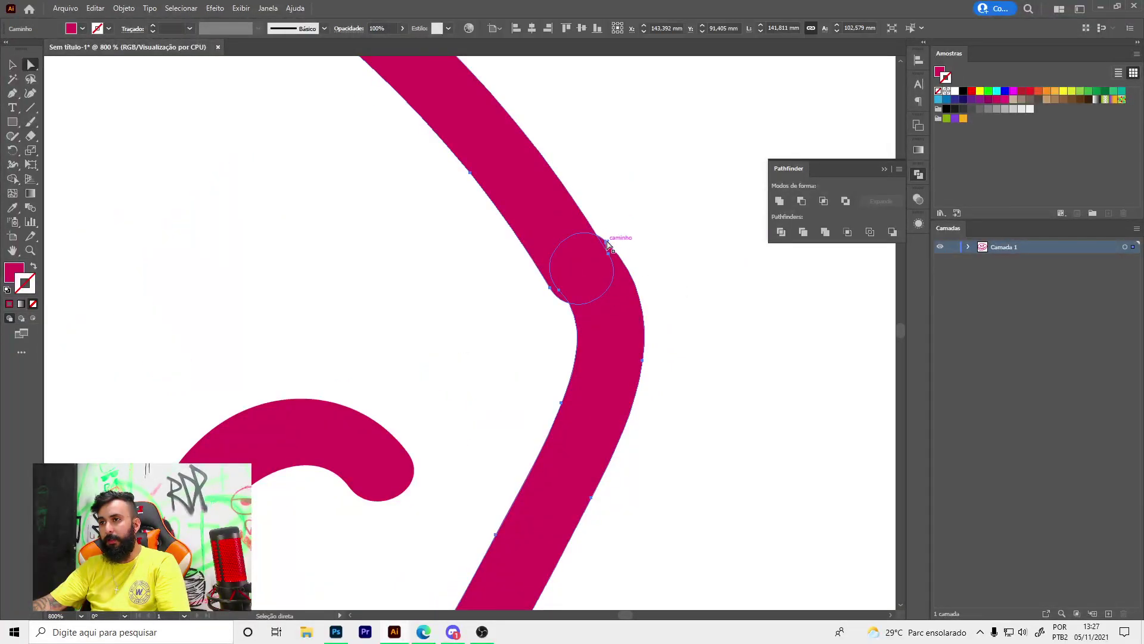
pyautogui.moveTo(608, 244); pyautogui.dragTo(650, 337)
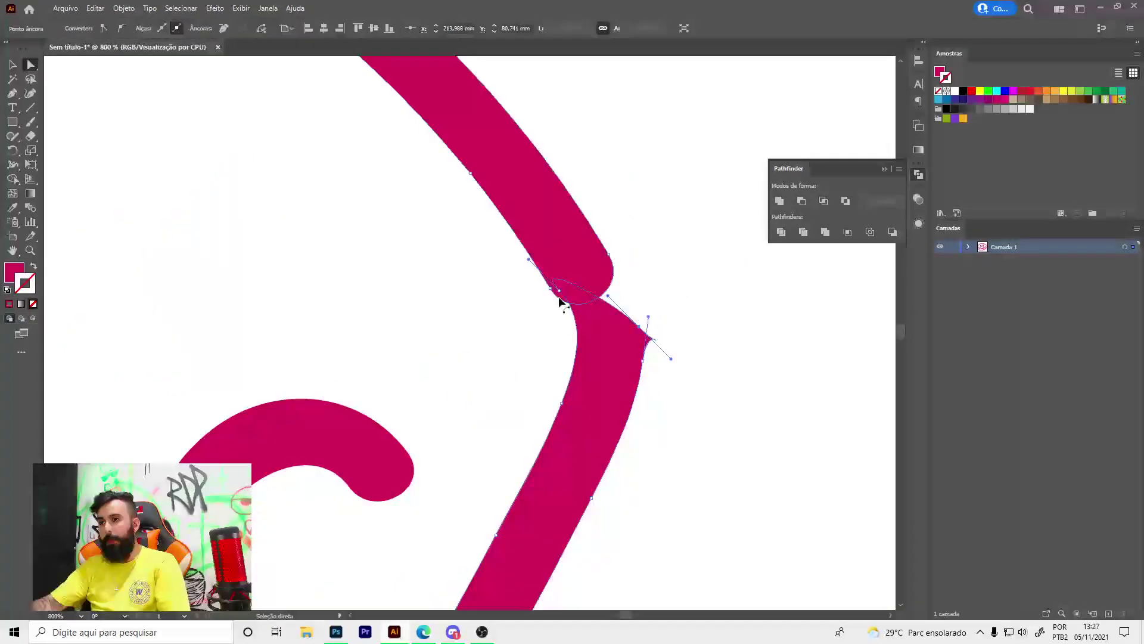
pyautogui.moveTo(560, 304); pyautogui.dragTo(596, 331)
pyautogui.click(521, 309)
pyautogui.scroll(-3, 593, 355)
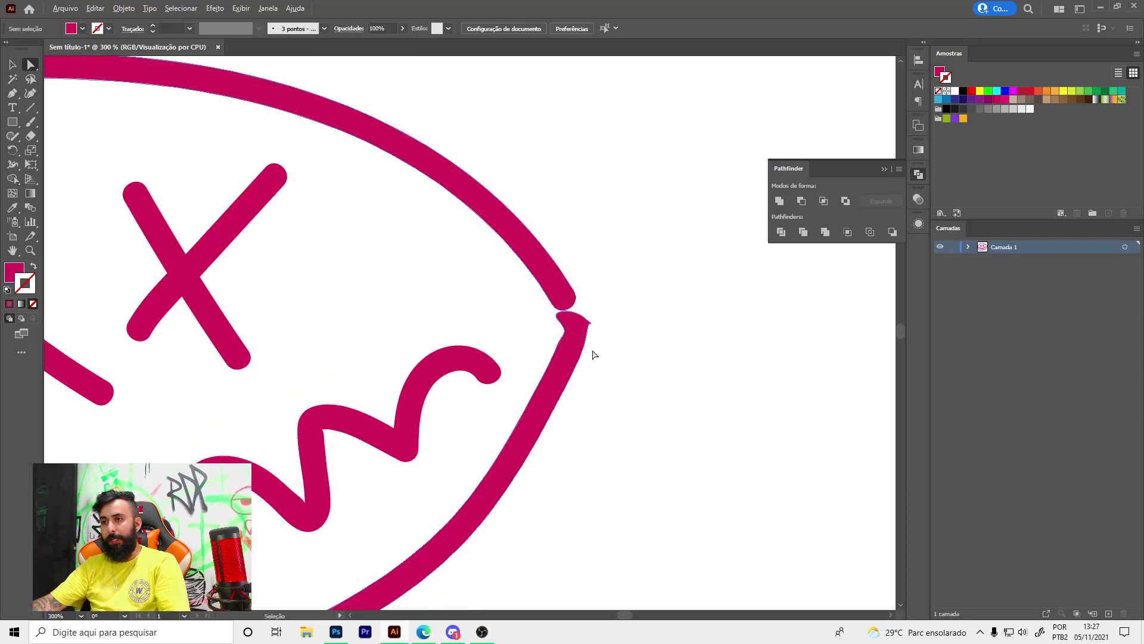
pyautogui.moveTo(565, 386); pyautogui.dragTo(563, 384)
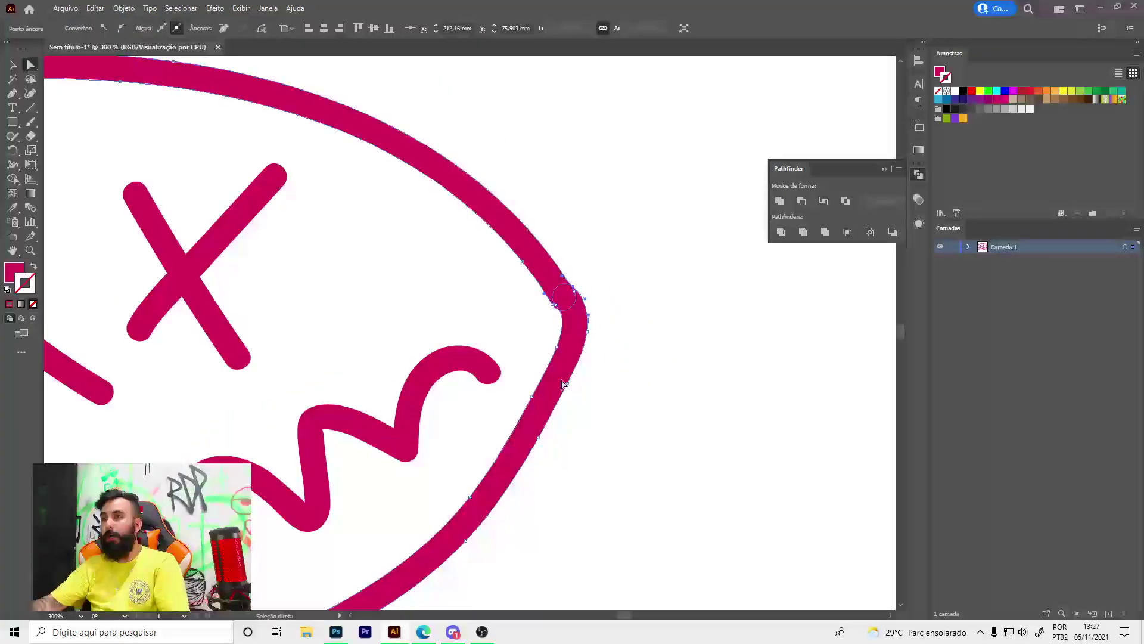
pyautogui.click(656, 307)
pyautogui.press('v')
pyautogui.hotkey('ctrl', '1')
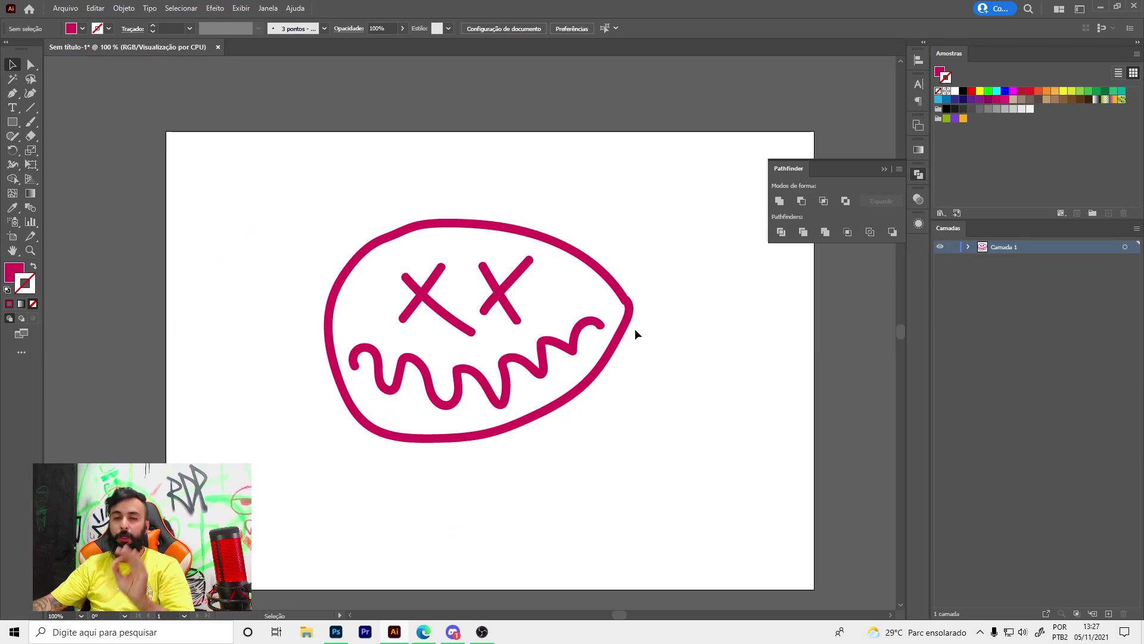
pyautogui.scroll(2, 450, 335)
# Step: Select the face drawing and apply Pathfinder Unite
pyautogui.click(413, 277)
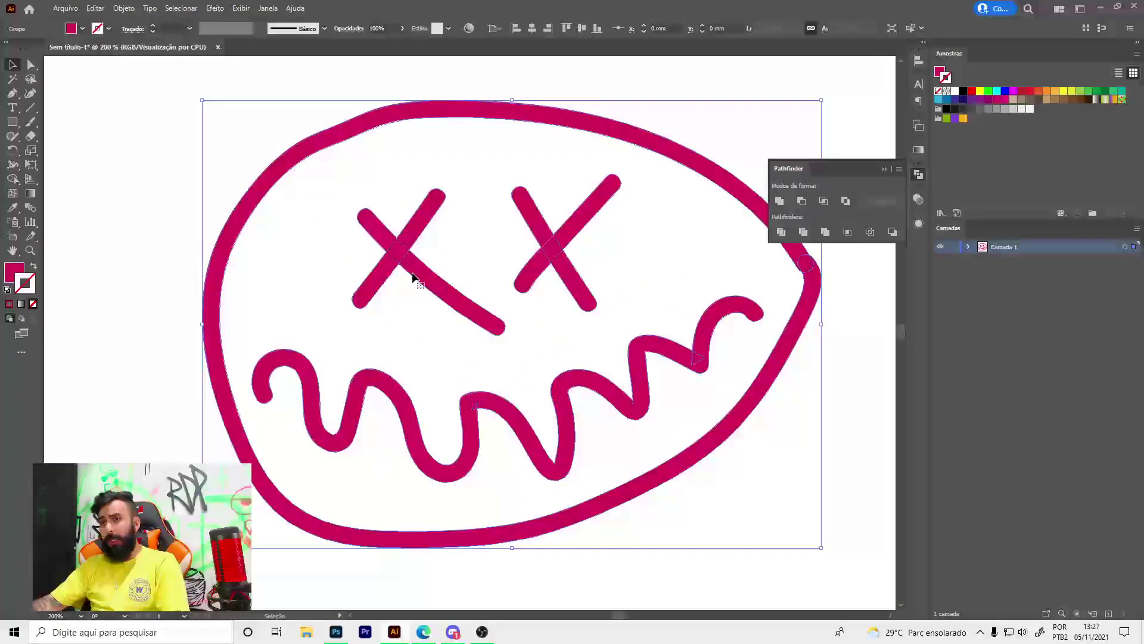
pyautogui.click(781, 201)
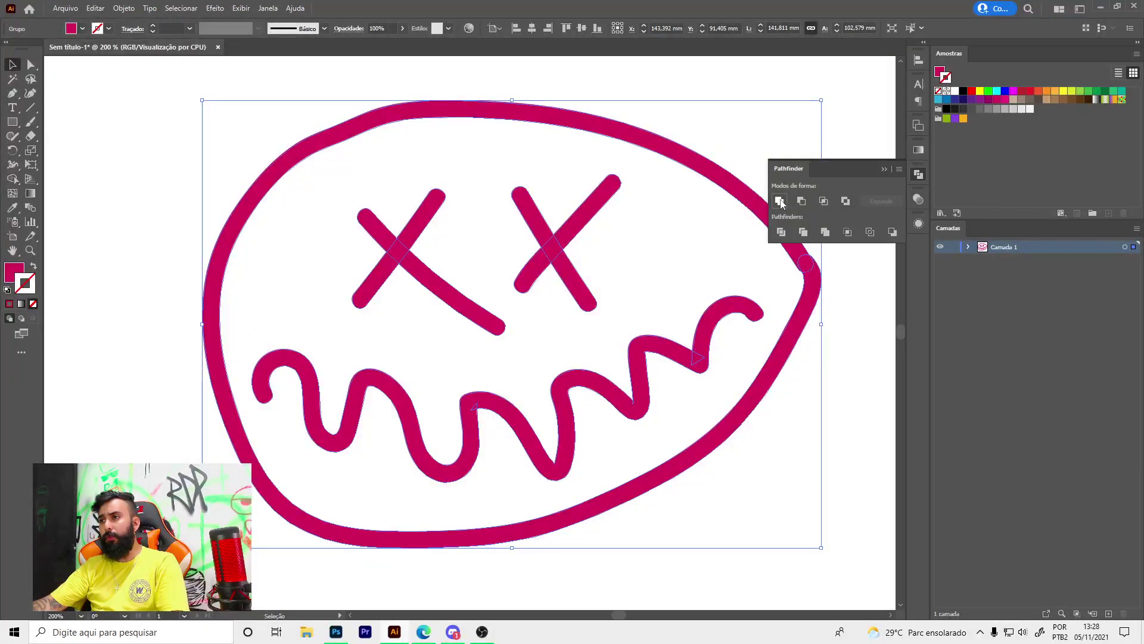
pyautogui.scroll(1, 633, 354)
pyautogui.scroll(-2, 638, 332)
# Step: Test-drag the mouth, right X strokes and corner anchor with Direct Selection, undoing each move
pyautogui.press('a')
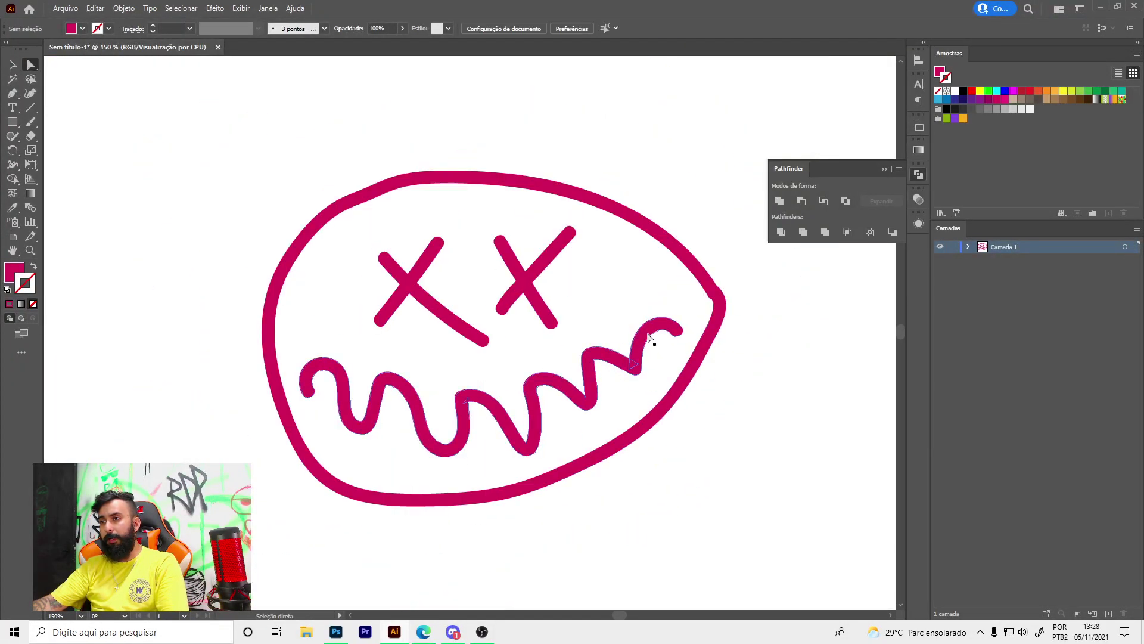
pyautogui.moveTo(651, 341); pyautogui.dragTo(649, 221)
pyautogui.hotkey('ctrl', 'z')
pyautogui.moveTo(536, 271); pyautogui.dragTo(549, 229)
pyautogui.hotkey('ctrl', 'z')
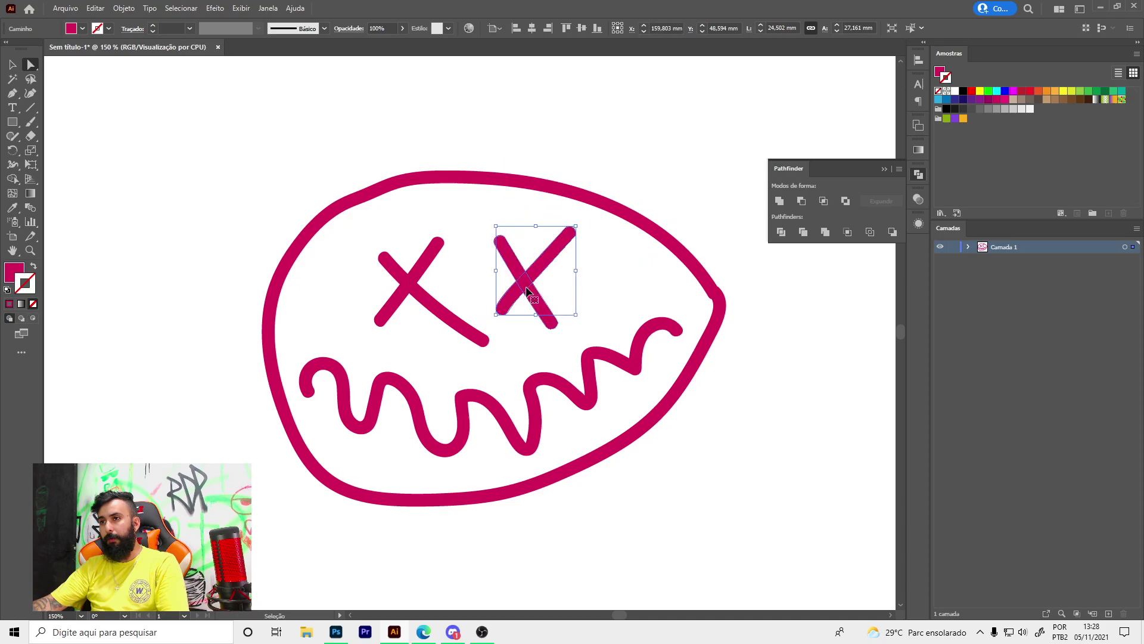
pyautogui.moveTo(537, 296); pyautogui.dragTo(616, 236)
pyautogui.hotkey('ctrl', 'z')
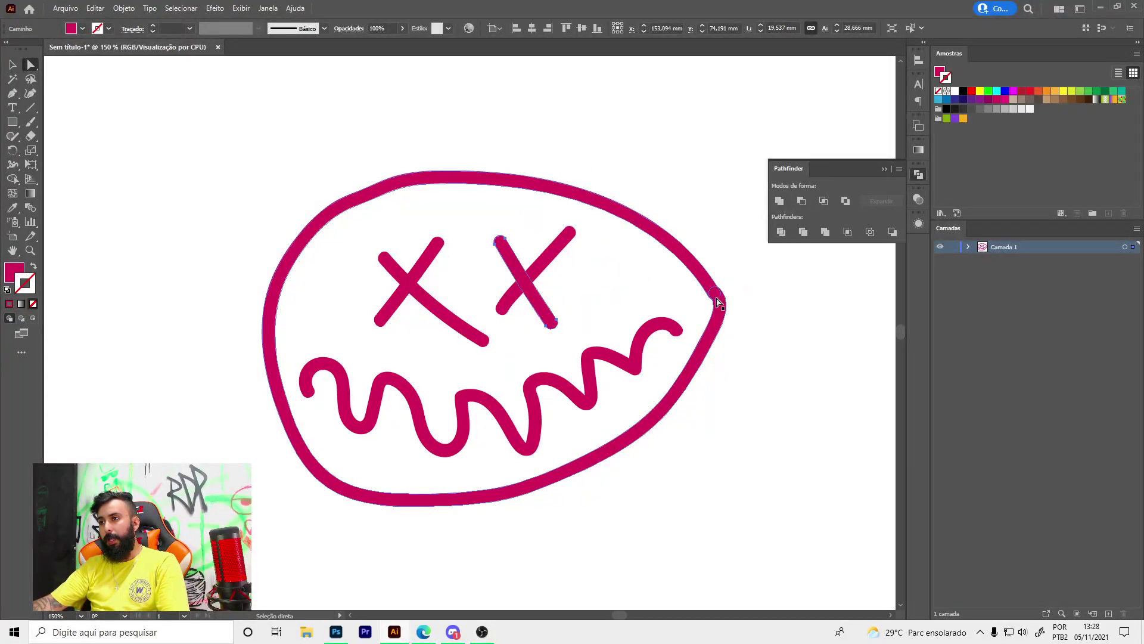
pyautogui.scroll(3, 718, 302)
pyautogui.moveTo(723, 294); pyautogui.dragTo(733, 413)
pyautogui.hotkey('ctrl', 'z')
pyautogui.scroll(-2, 399, 251)
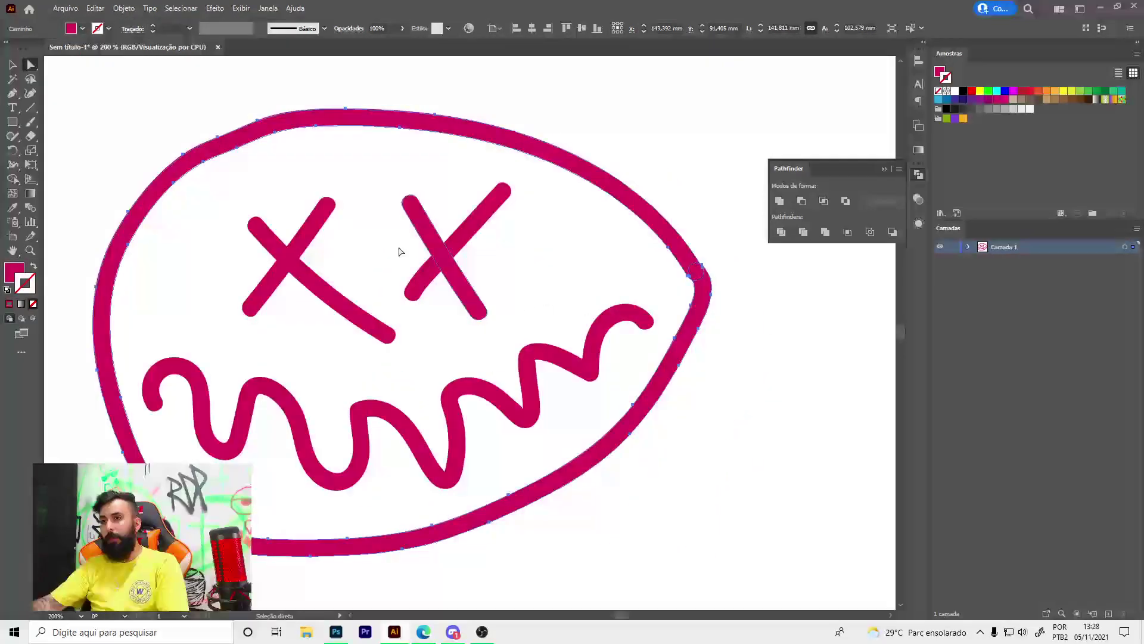
# Step: Marquee-select the entire face, unite it into one shape, and zoom out
pyautogui.press('v')
pyautogui.moveTo(183, 115); pyautogui.dragTo(691, 481)
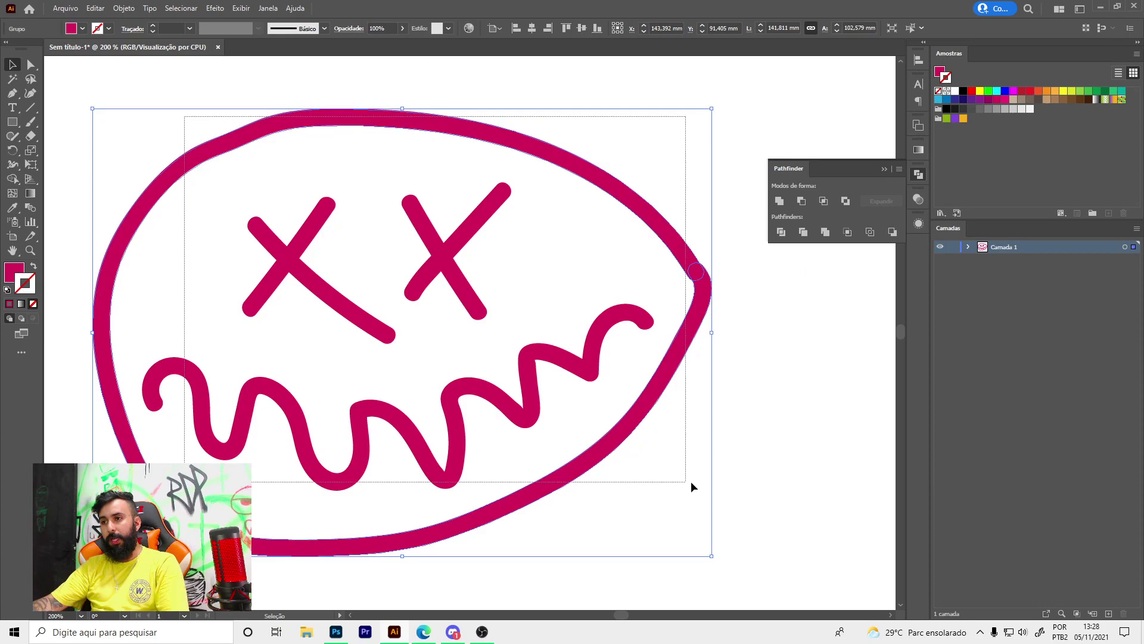
pyautogui.click(781, 202)
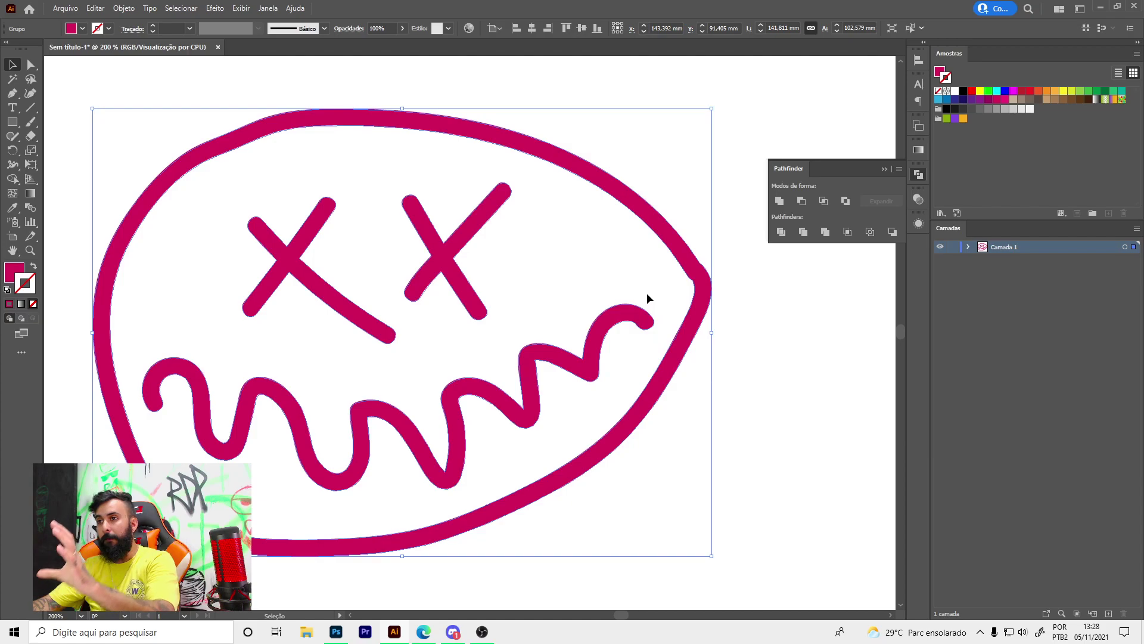
pyautogui.hotkey('ctrl', '-')
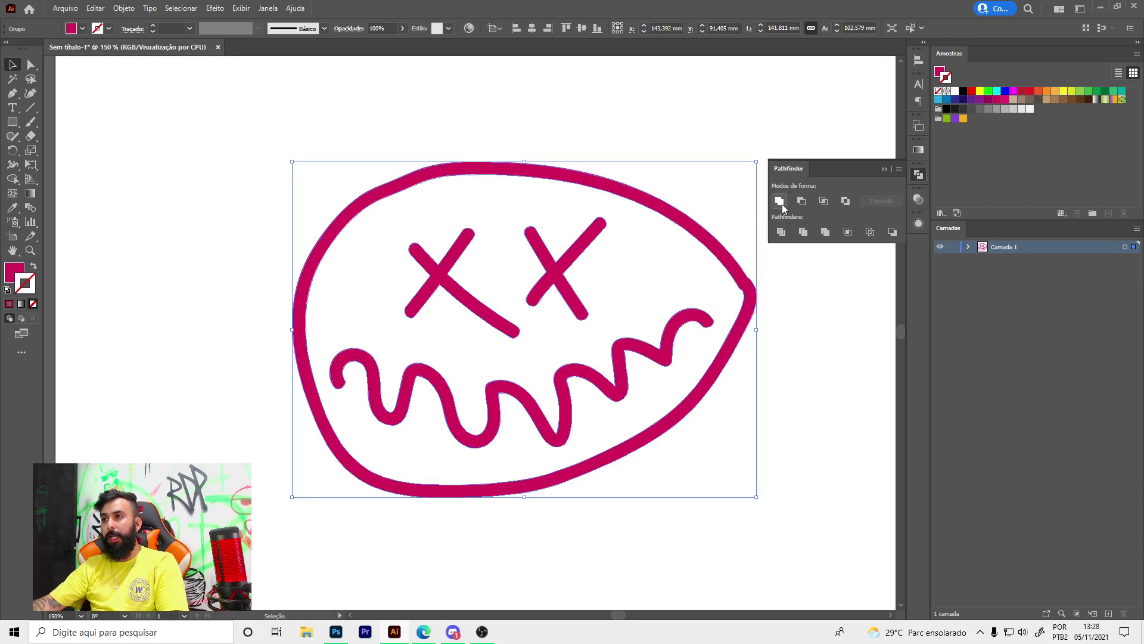
pyautogui.click(663, 252)
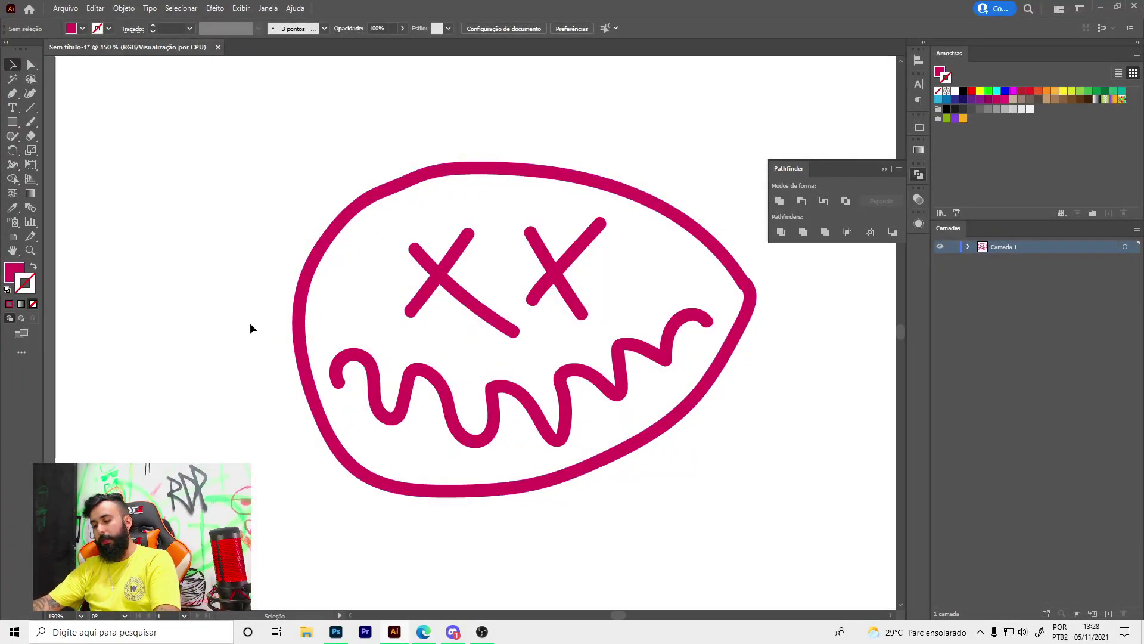
# Step: Draw an orange, strokeless rectangle covering the whole face
pyautogui.click(12, 123)
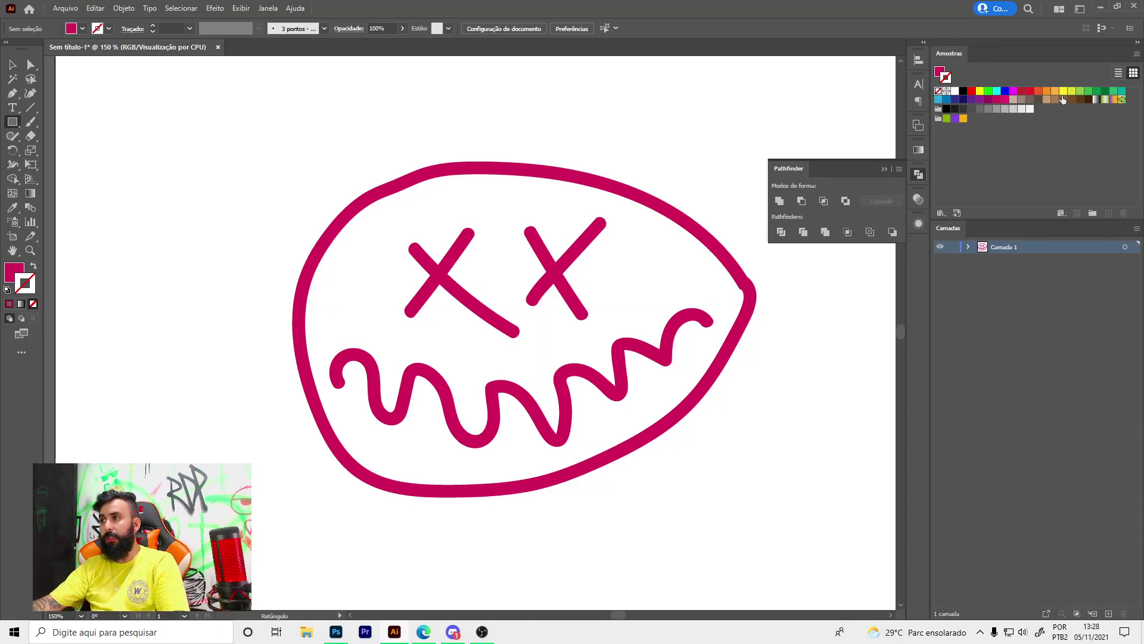
pyautogui.click(964, 119)
pyautogui.hotkey('ctrl', '-')
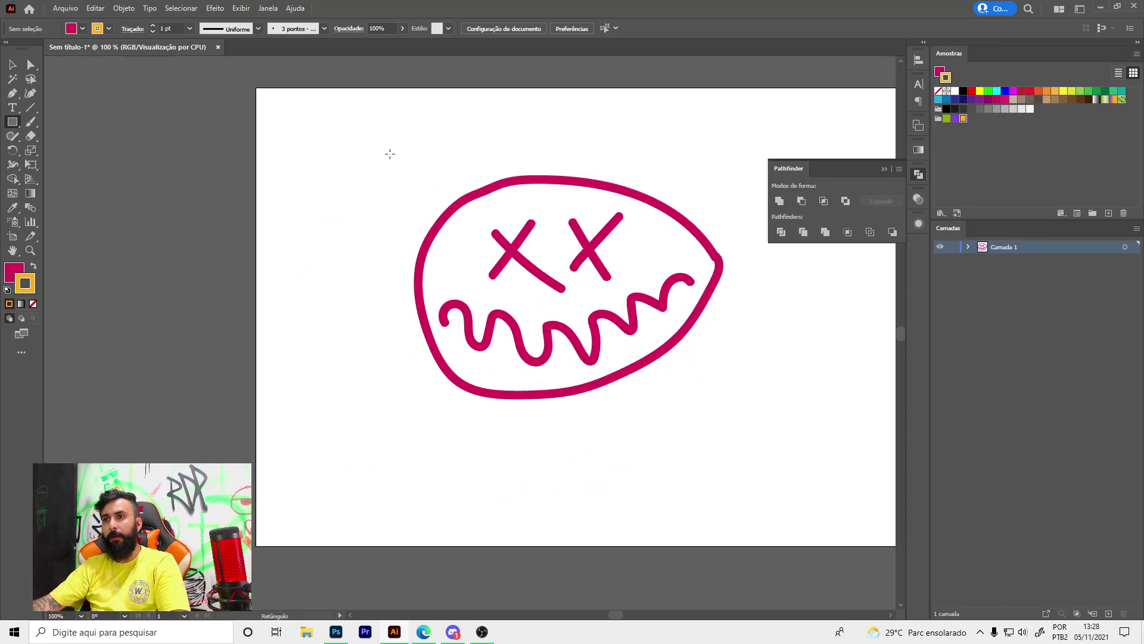
pyautogui.click(33, 266)
pyautogui.click(33, 303)
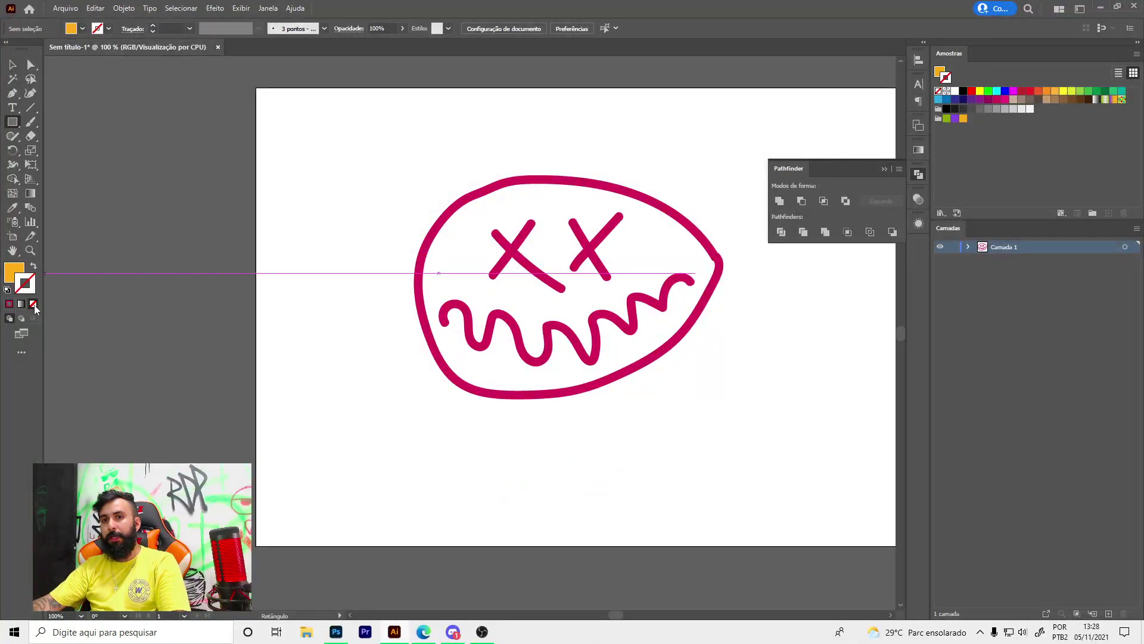
pyautogui.moveTo(372, 138); pyautogui.dragTo(771, 464)
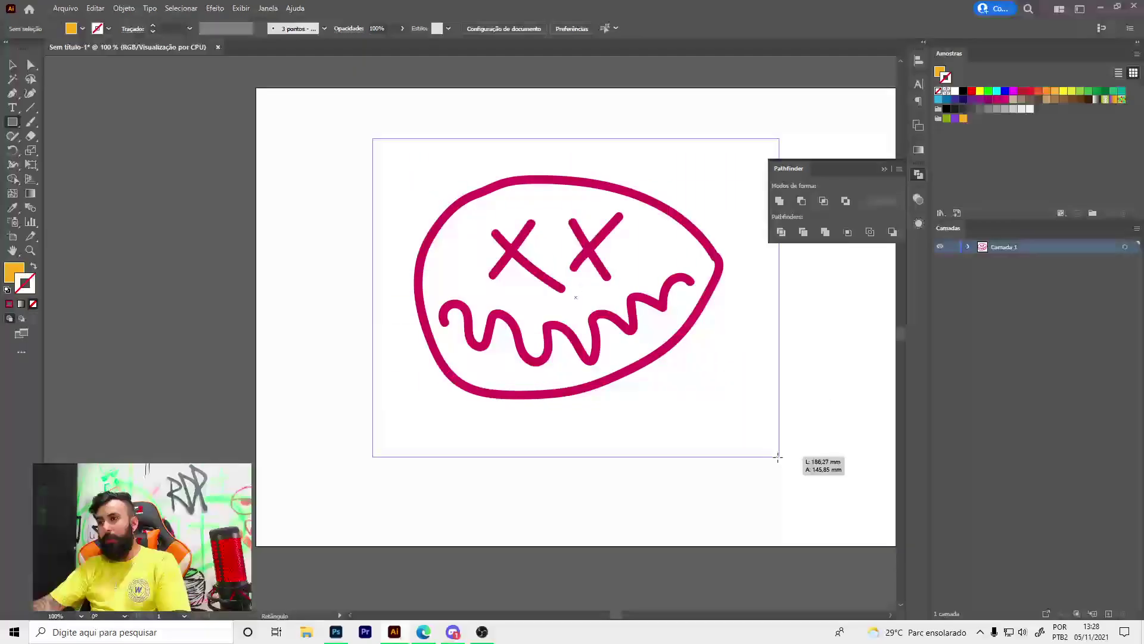
# Step: In Layers, move the face group above the rectangle, then select both objects
pyautogui.click(885, 168)
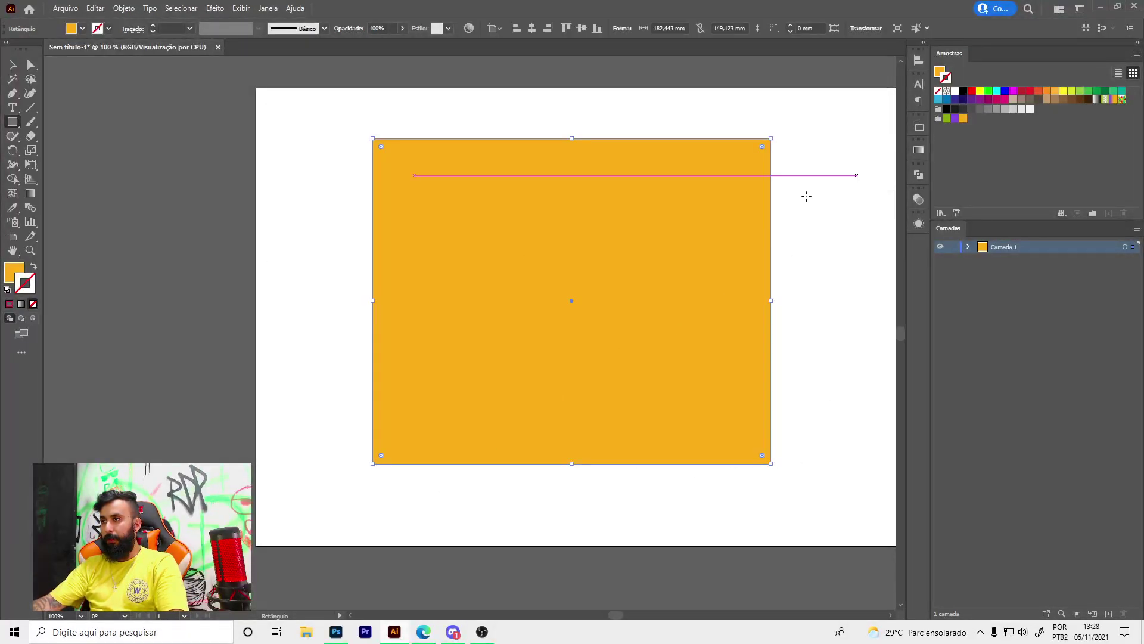
pyautogui.click(968, 247)
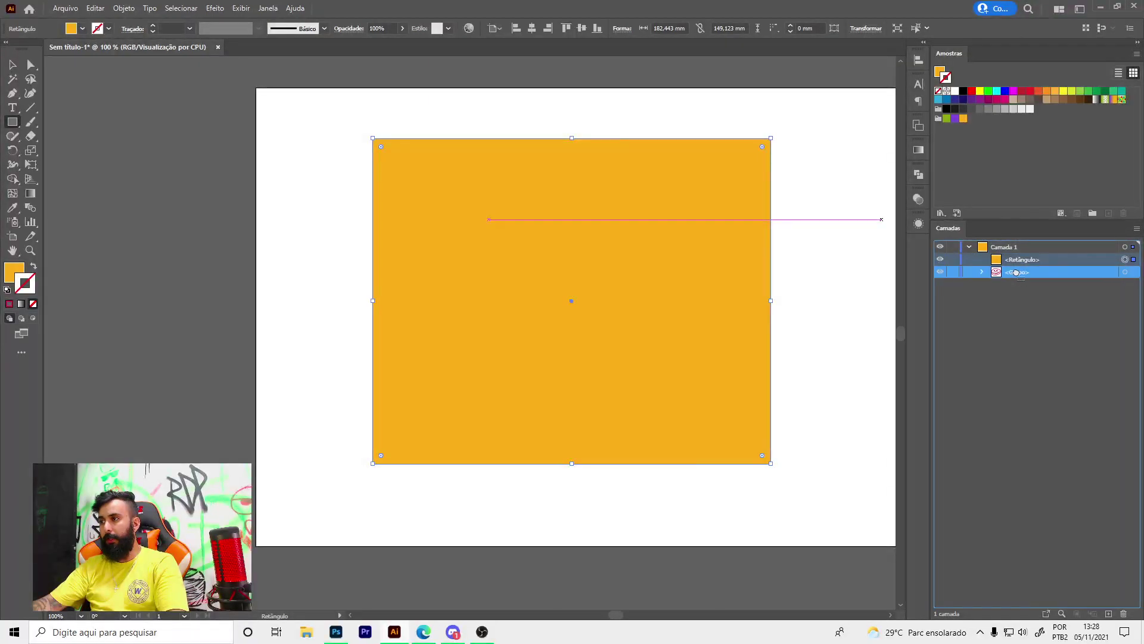
pyautogui.moveTo(1023, 276); pyautogui.dragTo(1020, 255)
pyautogui.press('v')
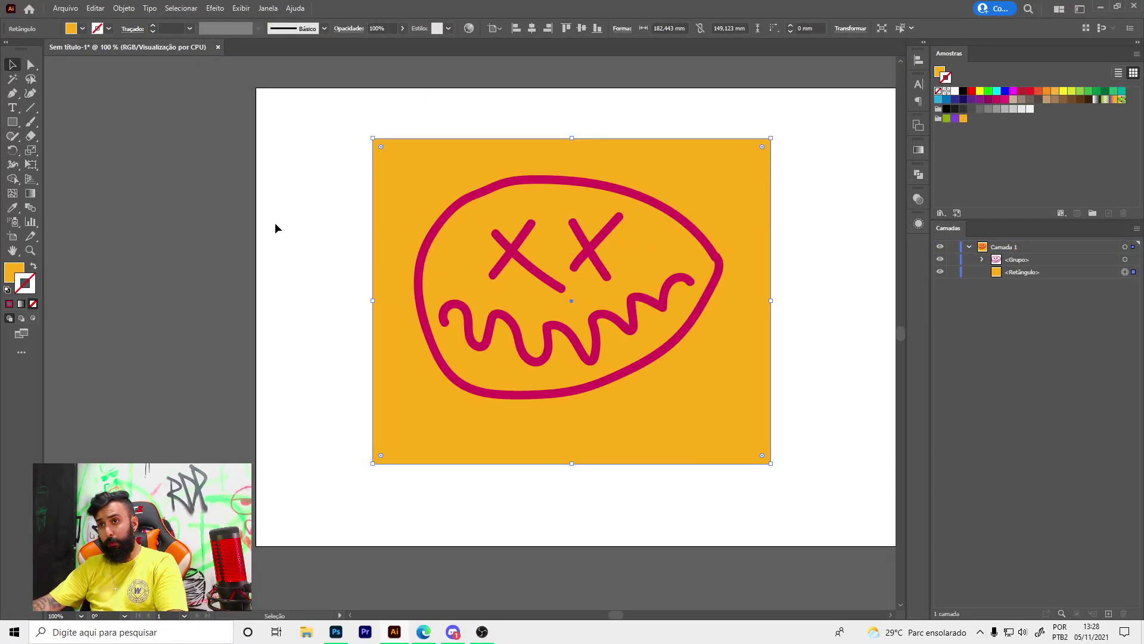
pyautogui.moveTo(286, 153)
pyautogui.mouseDown()
pyautogui.moveTo(539, 279)
pyautogui.moveTo(689, 408)
pyautogui.mouseUp()
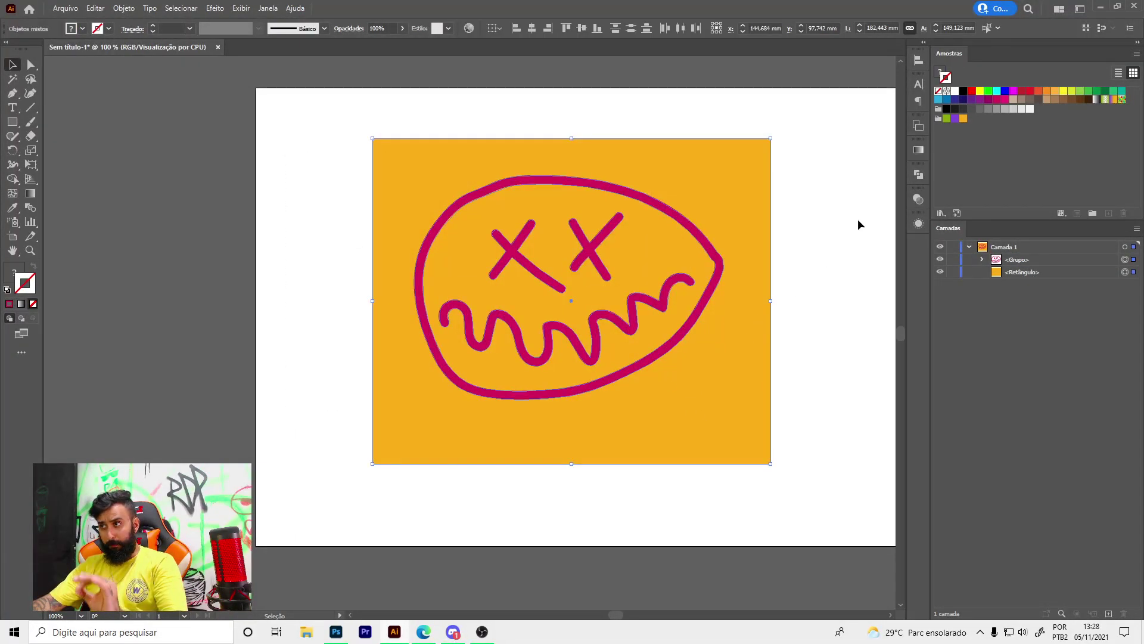
# Step: Divide the face and the orange rectangle into separate pieces with Pathfinder
pyautogui.click(923, 177)
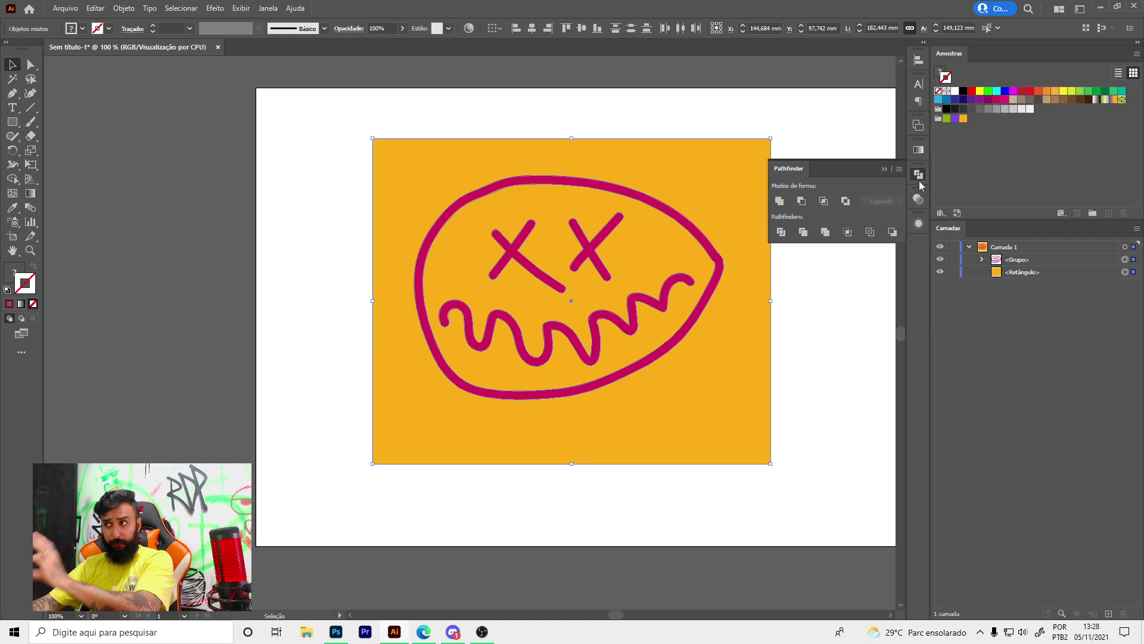
pyautogui.click(781, 232)
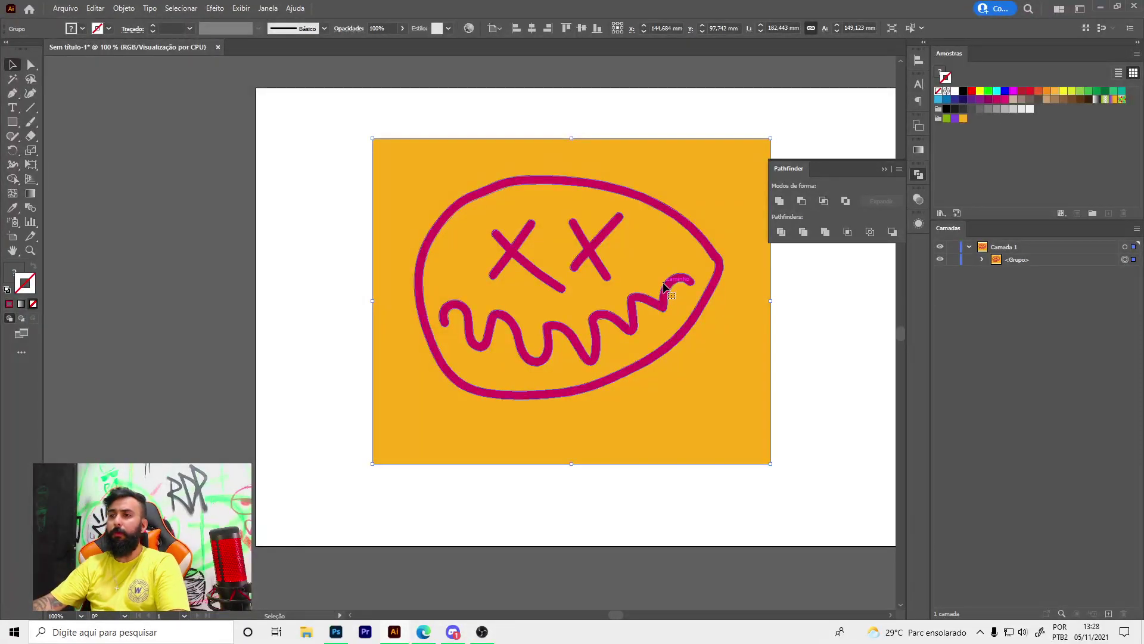
pyautogui.scroll(1, 685, 279)
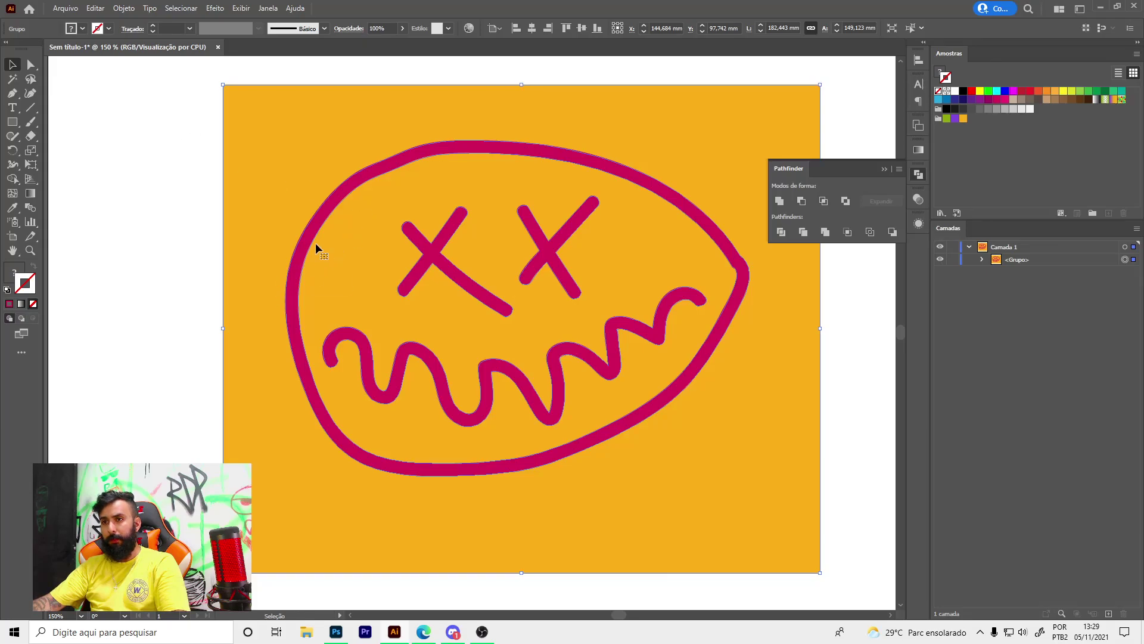
# Step: Move the face artwork up and to the left, then ungroup it into separate paths
pyautogui.moveTo(475, 261); pyautogui.dragTo(499, 217)
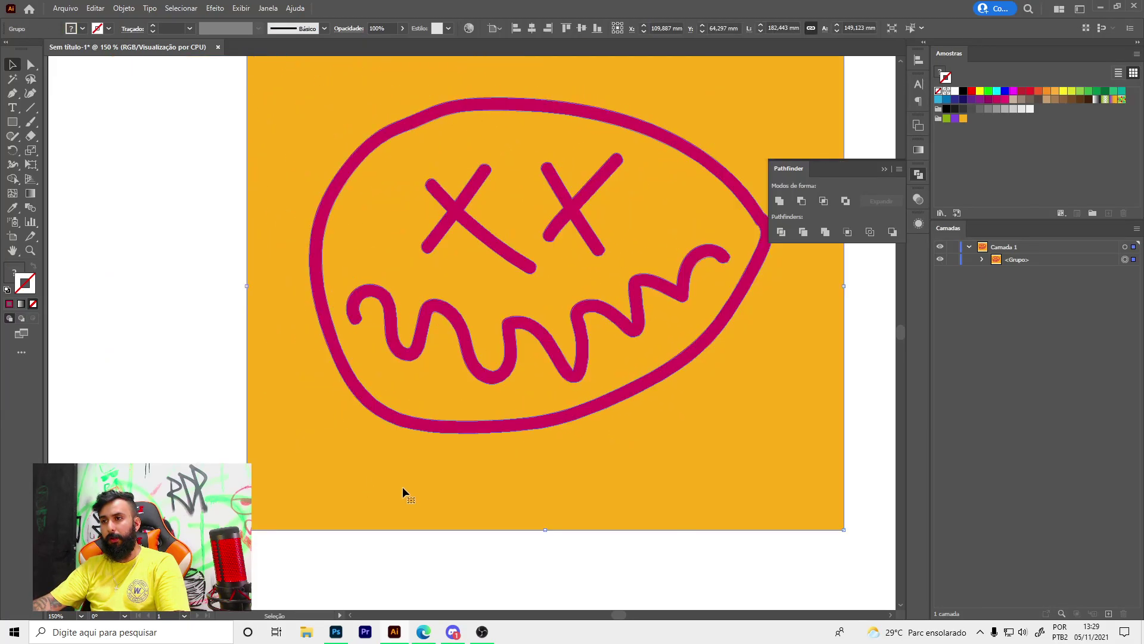
pyautogui.moveTo(417, 367); pyautogui.dragTo(341, 367)
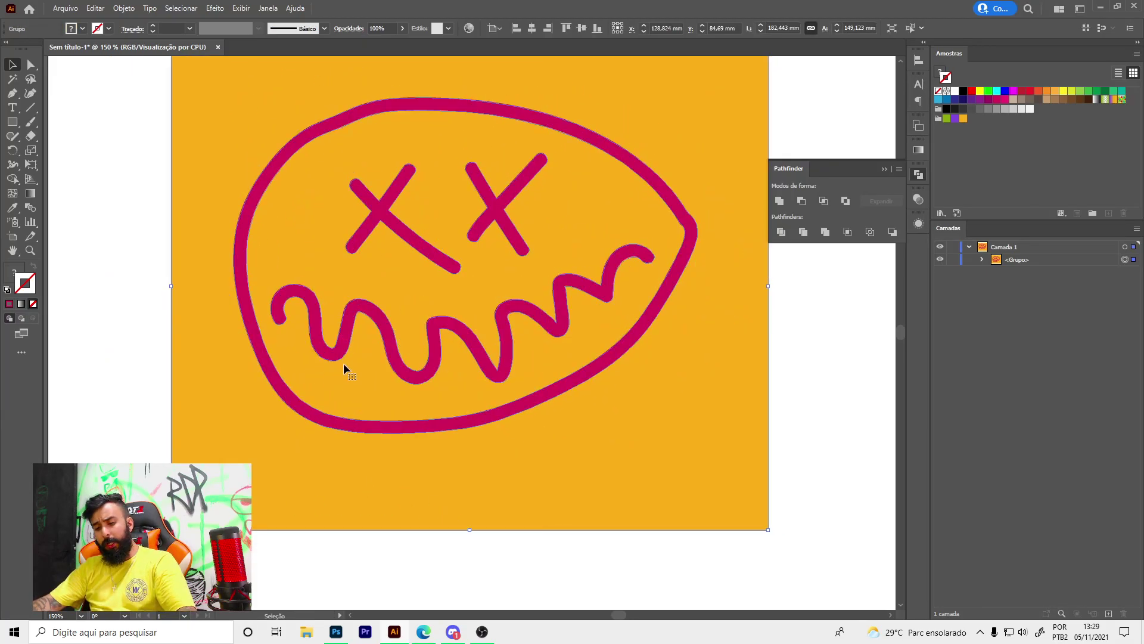
pyautogui.press('a')
pyautogui.hotkey('ctrl', 'shift', 'g')
pyautogui.press('v')
pyautogui.click(137, 288)
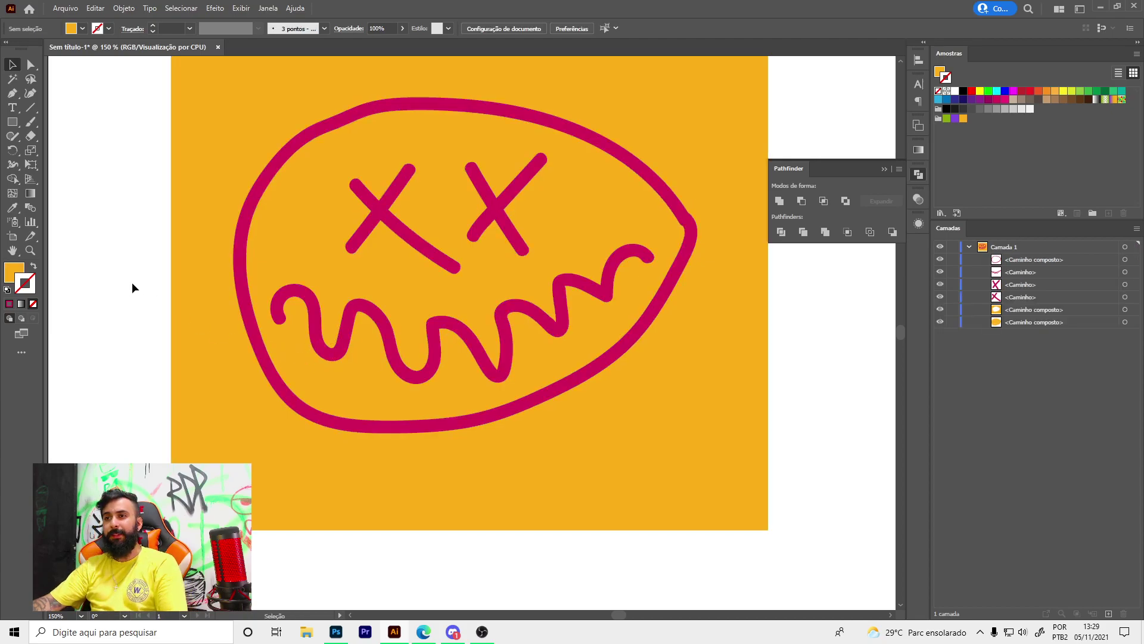
# Step: Delete the orange background rectangle around the face
pyautogui.scroll(1, 131, 282)
pyautogui.click(683, 415)
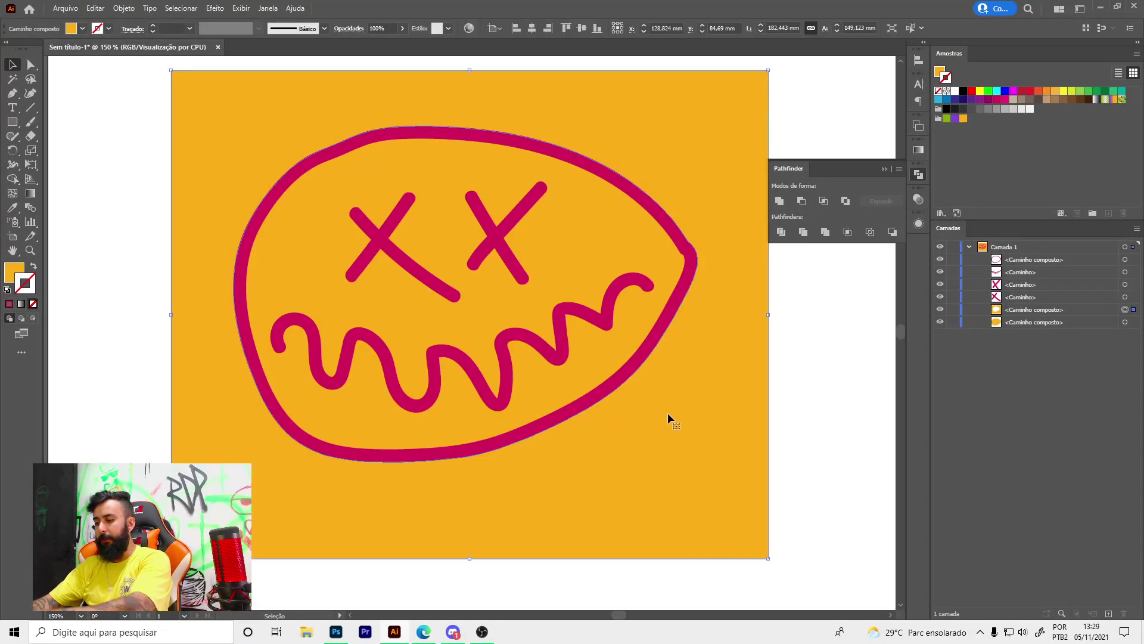
pyautogui.press('Delete')
# Step: Open the Pathfinder panel and paint a two-stroke orange X beside the face
pyautogui.click(884, 169)
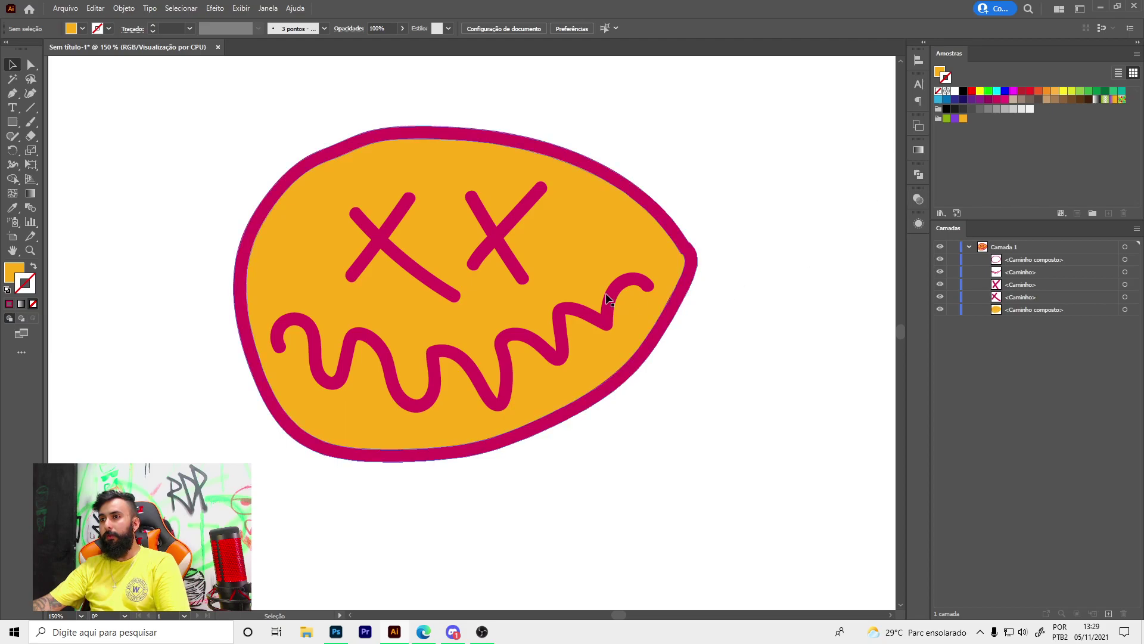
pyautogui.hotkey('ctrl', '-')
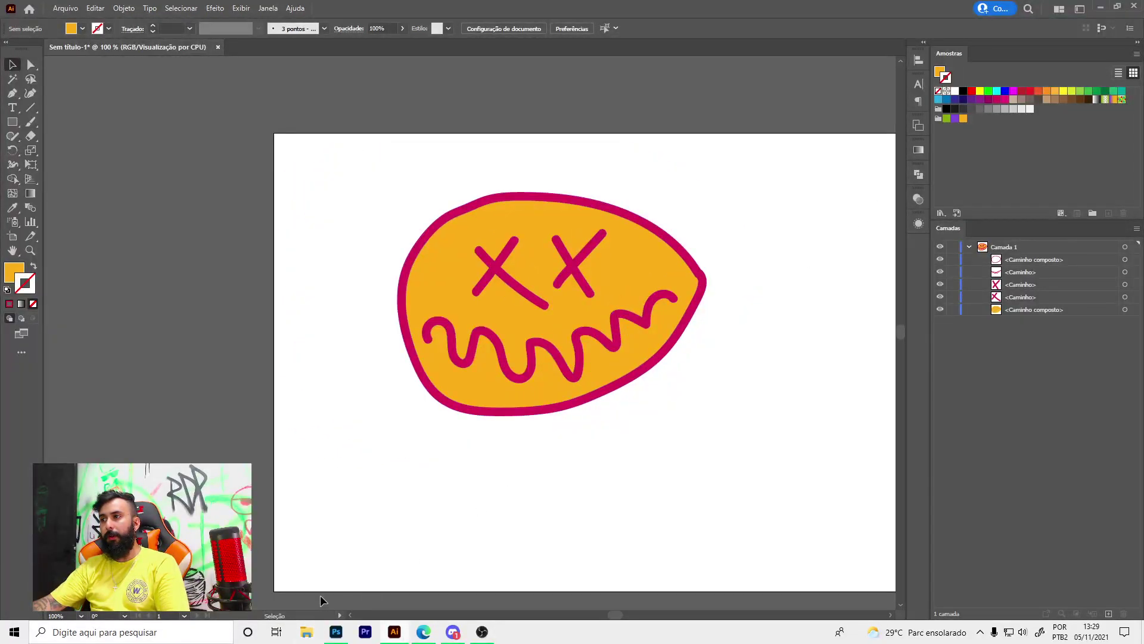
pyautogui.click(912, 179)
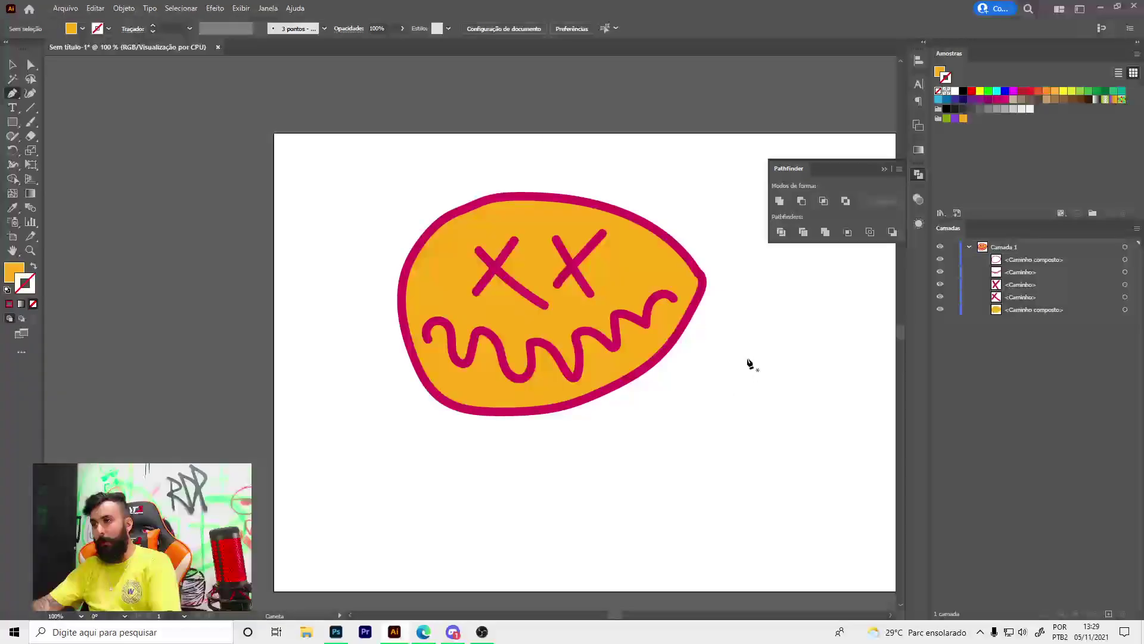
pyautogui.press('b')
pyautogui.moveTo(768, 367); pyautogui.dragTo(692, 476)
pyautogui.moveTo(718, 386); pyautogui.dragTo(794, 464)
pyautogui.press('v')
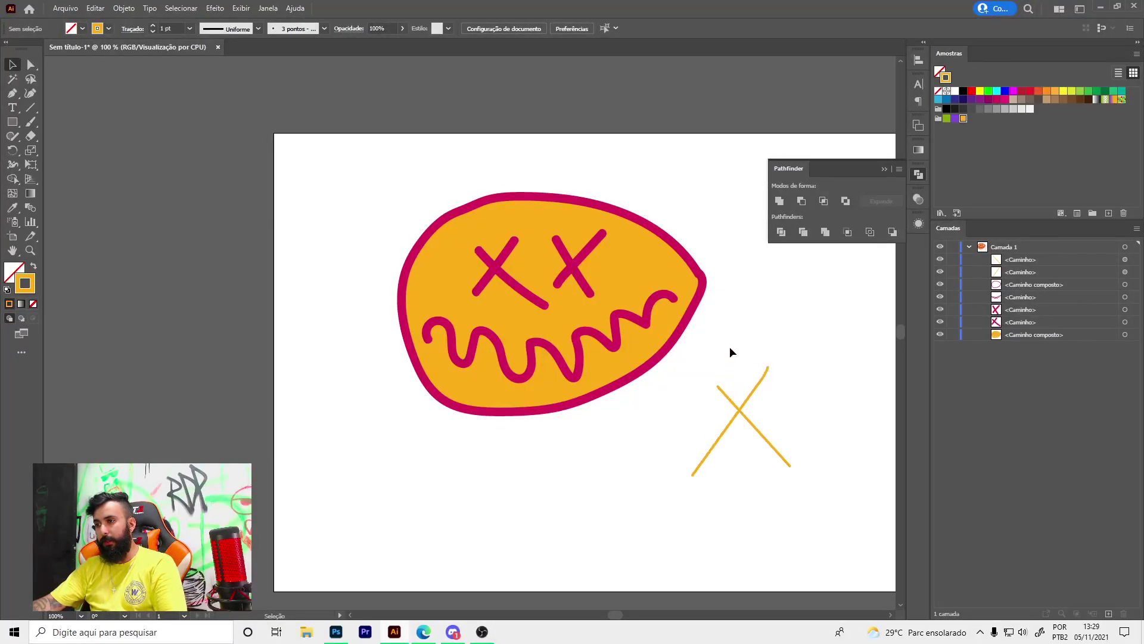
pyautogui.moveTo(730, 350); pyautogui.dragTo(784, 467)
# Step: Raise the orange X's stroke weight to 9 pt
pyautogui.scroll(3, 757, 421)
pyautogui.scroll(8, 173, 30)
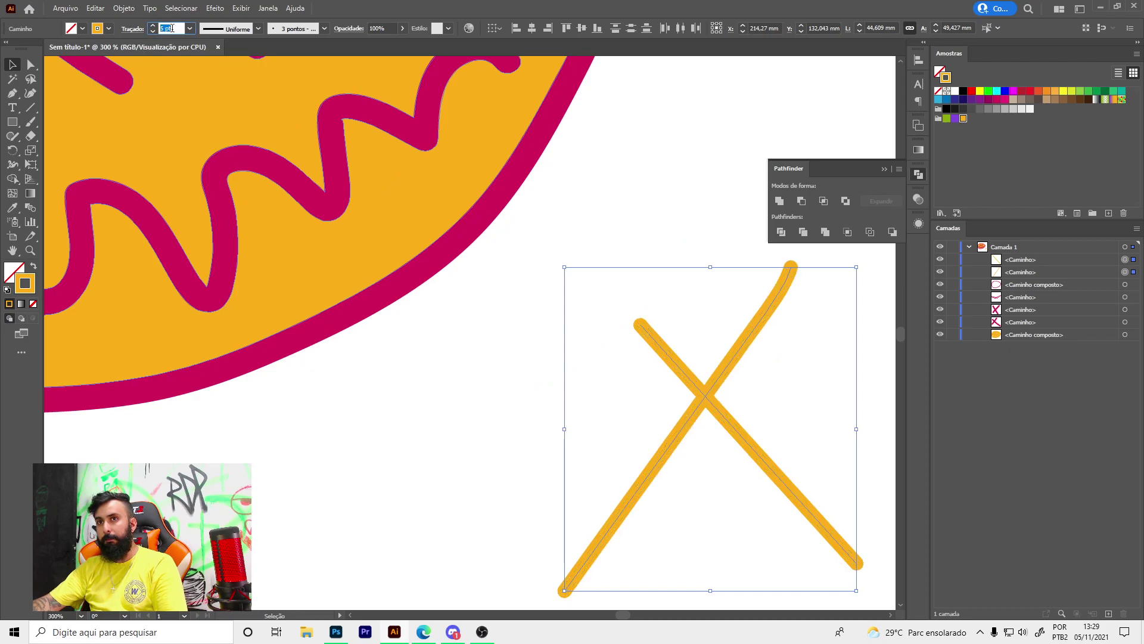
pyautogui.hotkey('ctrl', 'shift', 'a')
pyautogui.hotkey('ctrl', 'z')
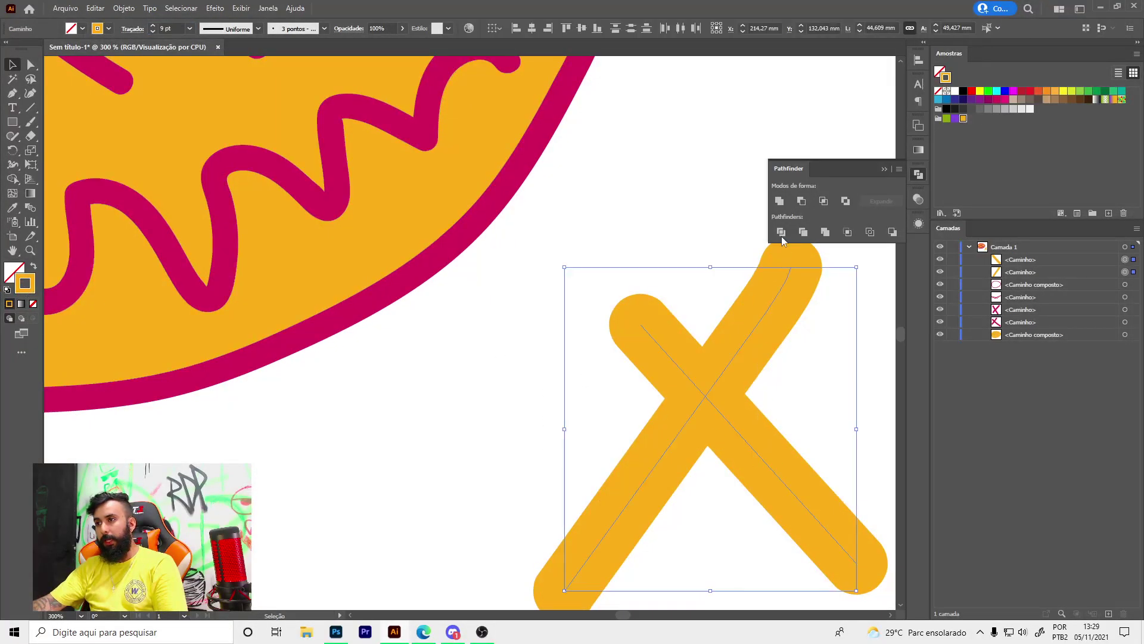
pyautogui.hotkey('ctrl', 'z')
pyautogui.hotkey('ctrl', 'shift', 'z')
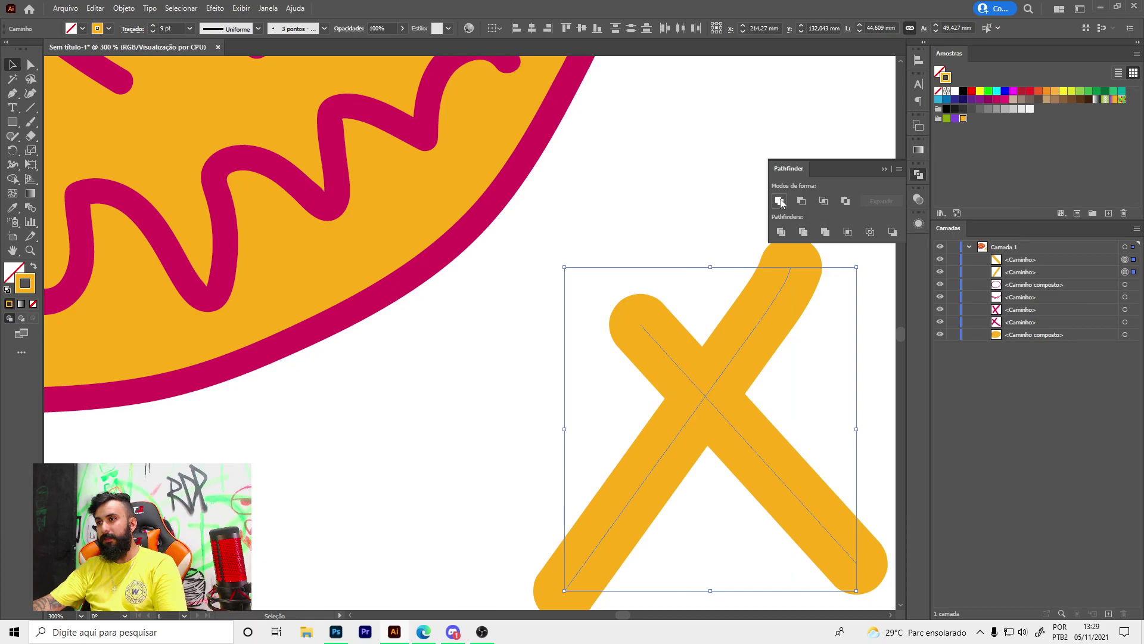
pyautogui.hotkey('ctrl', 'z')
pyautogui.hotkey('ctrl', 'shift', 'z')
pyautogui.hotkey('ctrl', 'z')
pyautogui.hotkey('ctrl', 'shift', 'z')
pyautogui.hotkey('ctrl', '-')
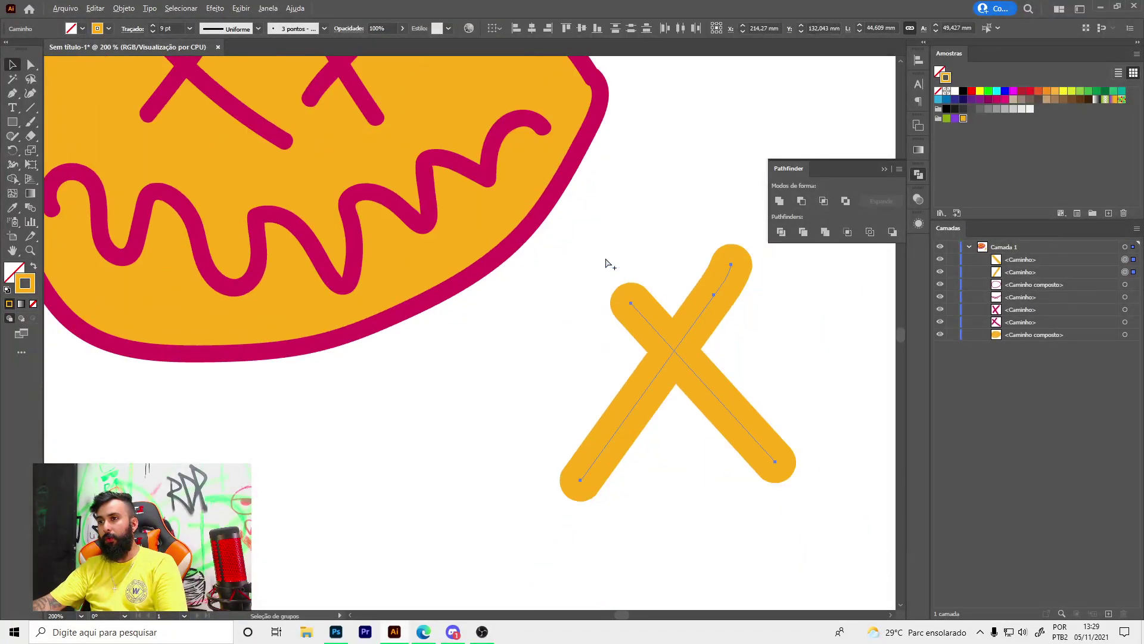
# Step: Outline the X strokes, unite them into one shape, then delete it
pyautogui.click(124, 8)
pyautogui.moveTo(191, 292)
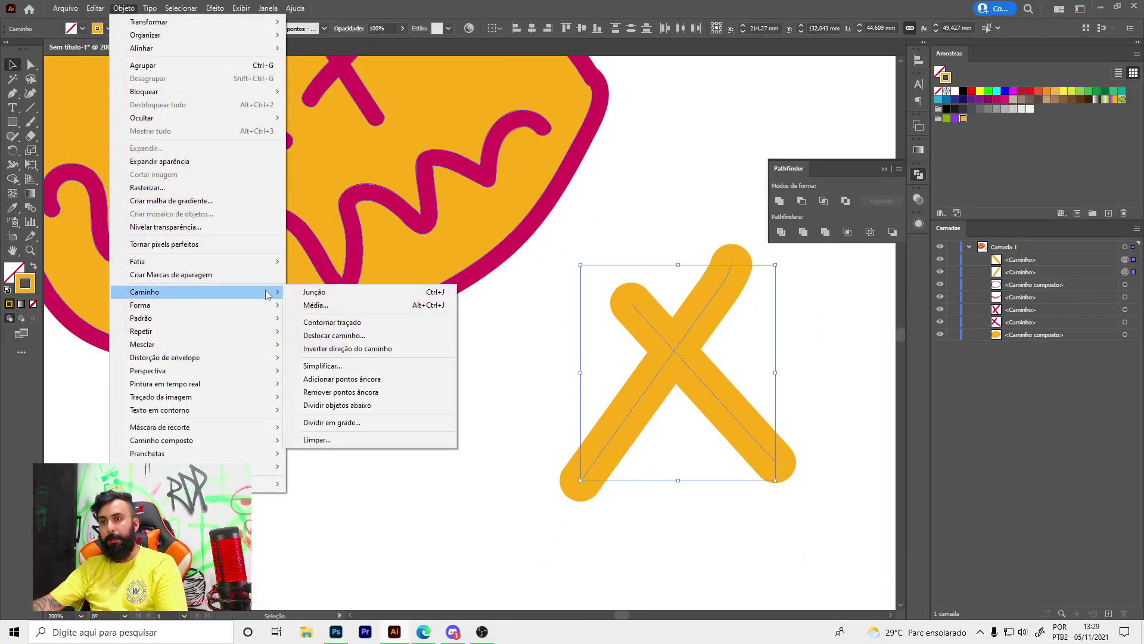
pyautogui.click(341, 319)
pyautogui.hotkey('ctrl', '+')
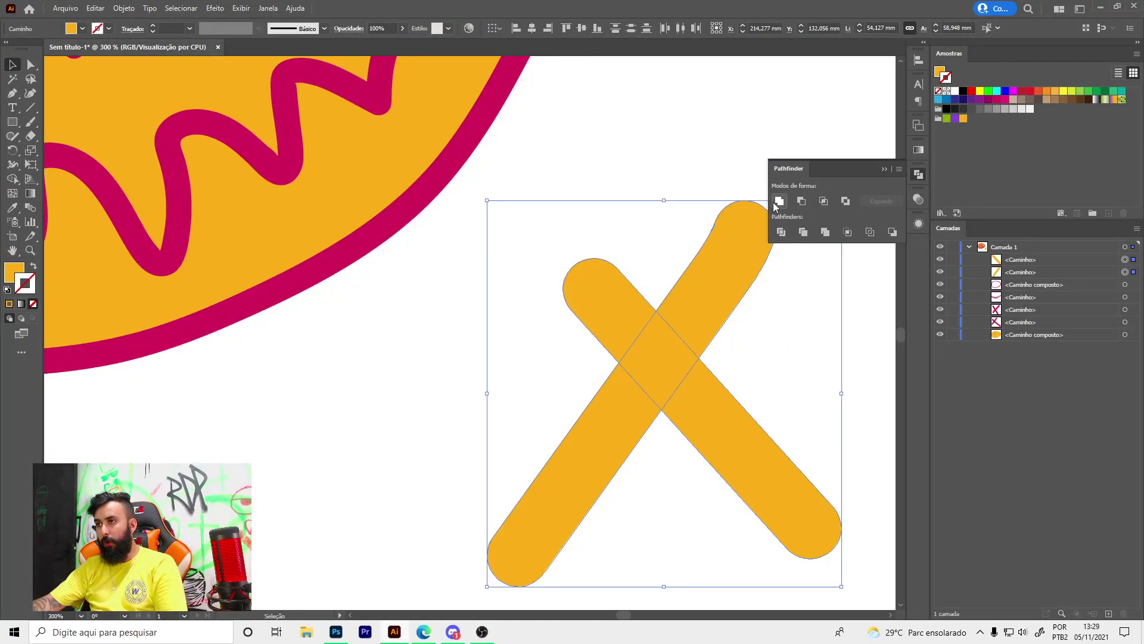
pyautogui.click(780, 201)
pyautogui.hotkey('ctrl', '1')
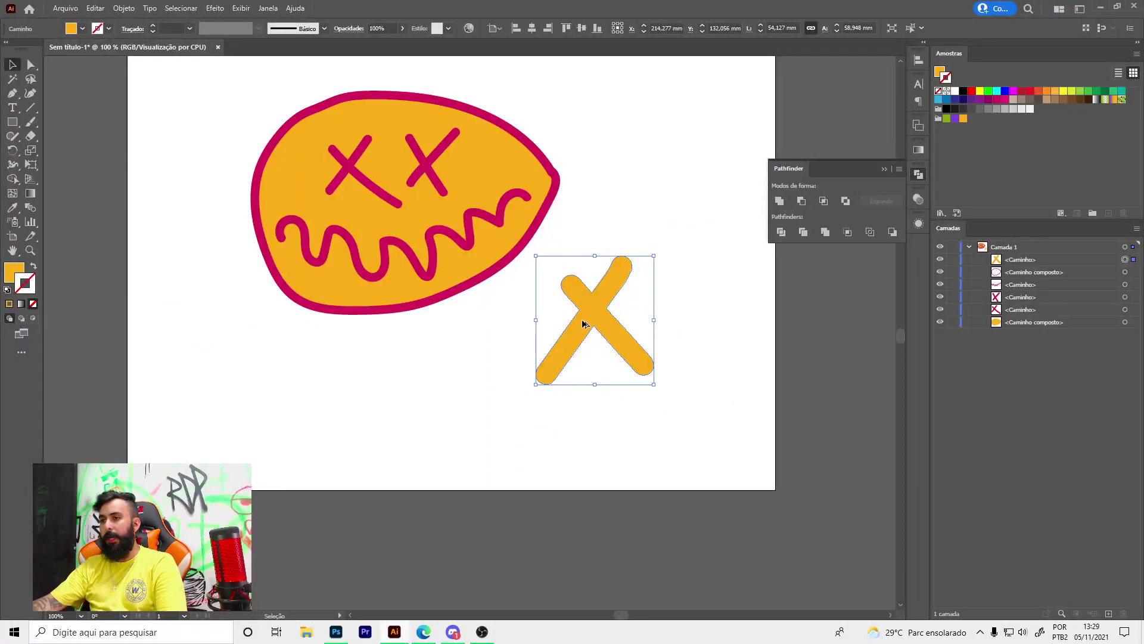
pyautogui.scroll(3, 584, 323)
pyautogui.press('Delete')
# Step: Draw a circle beside the face with a black 20 pt stroke and no fill
pyautogui.scroll(-3, 530, 307)
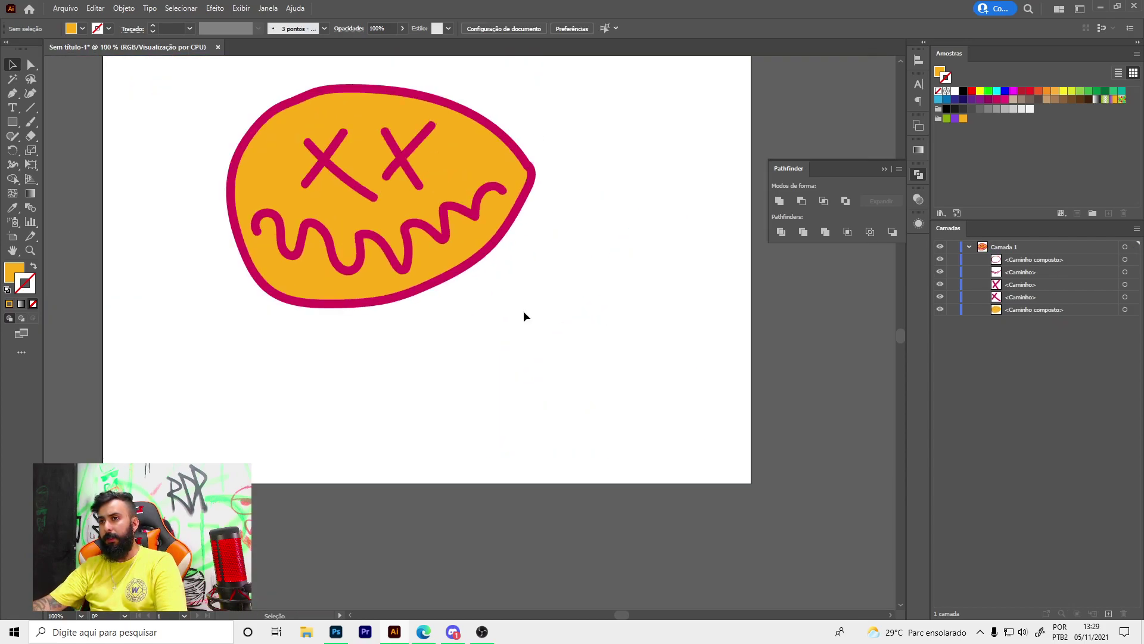
pyautogui.scroll(2, 489, 313)
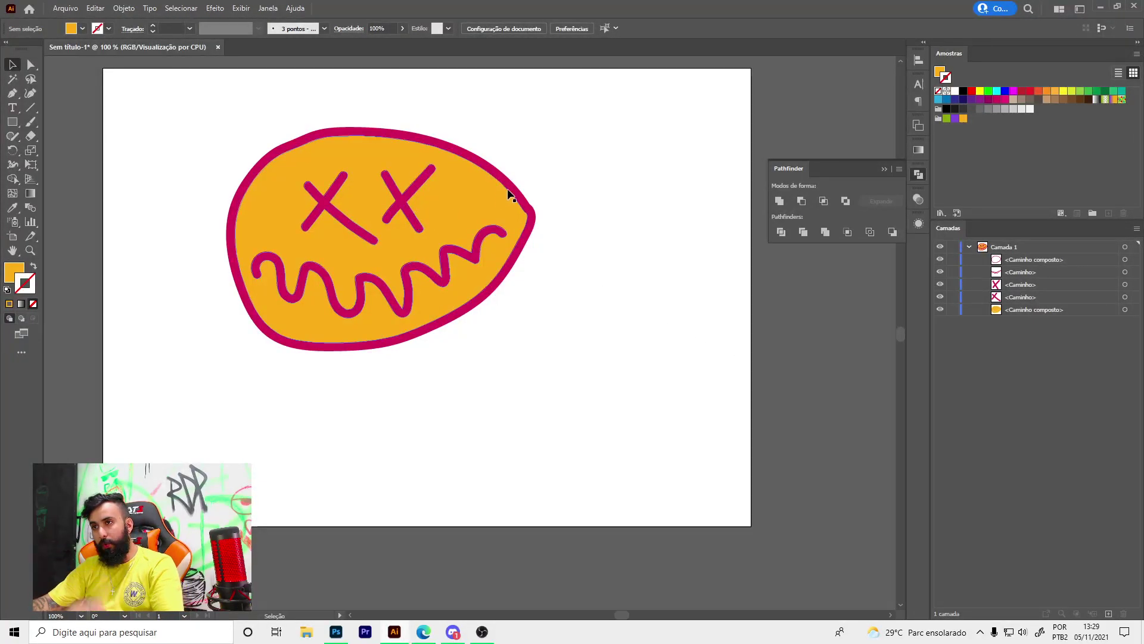
pyautogui.scroll(1, 601, 358)
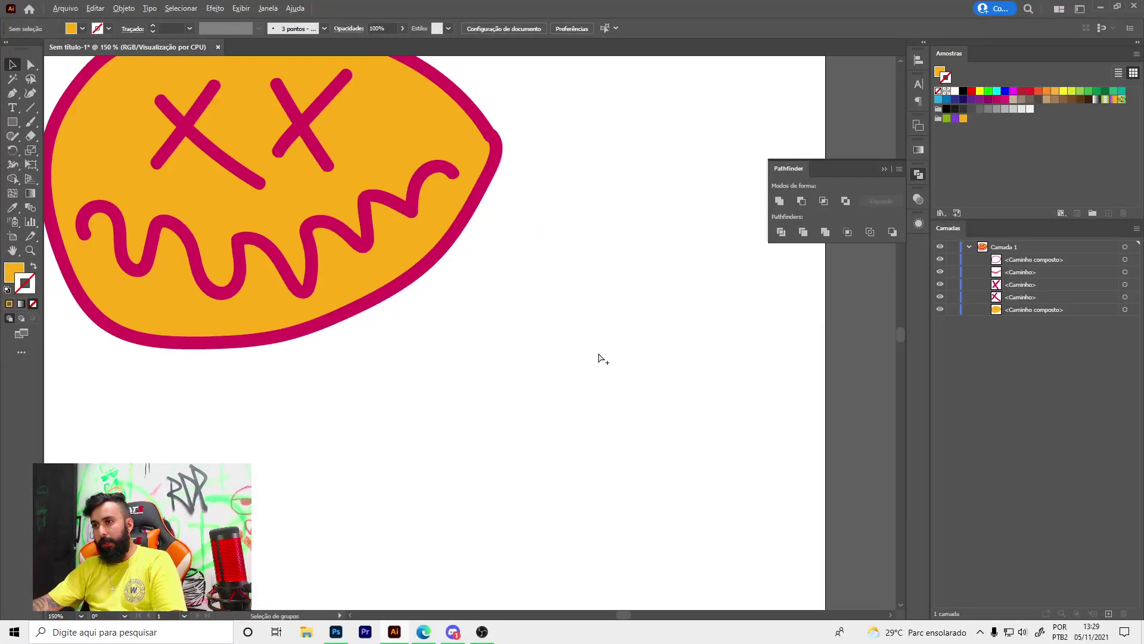
pyautogui.moveTo(594, 380); pyautogui.dragTo(700, 274)
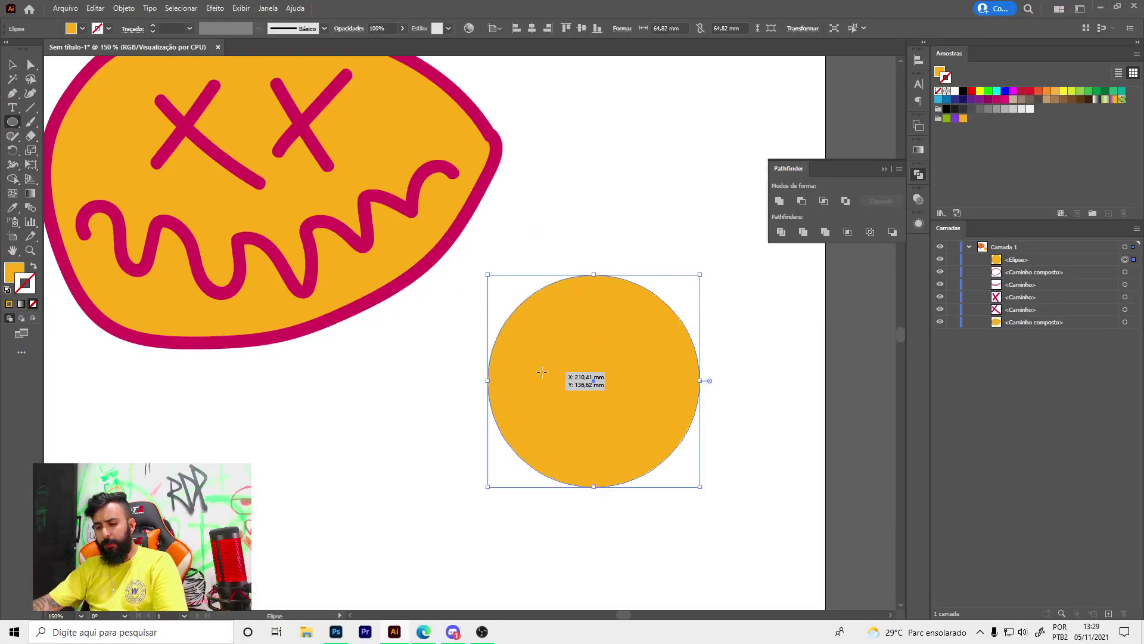
pyautogui.hotkey('shift', 'x')
pyautogui.press('v')
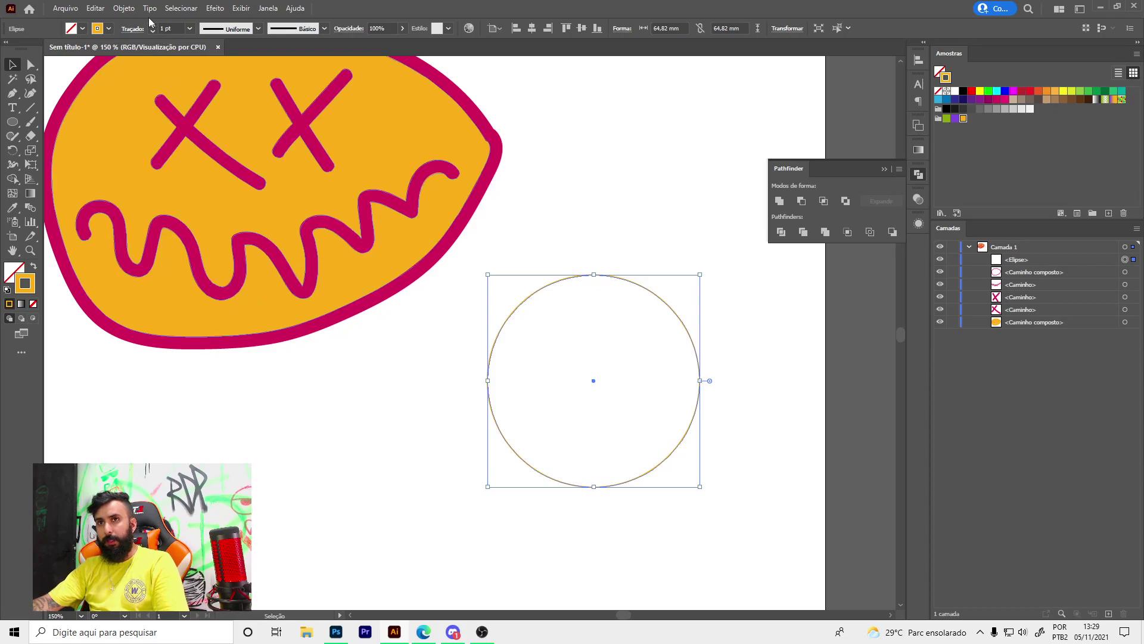
pyautogui.press('Up')
pyautogui.press('Up')
pyautogui.press('Up')
pyautogui.press('Up')
pyautogui.press('Up')
pyautogui.press('Up')
pyautogui.press('Up')
pyautogui.press('Up')
pyautogui.press('Up')
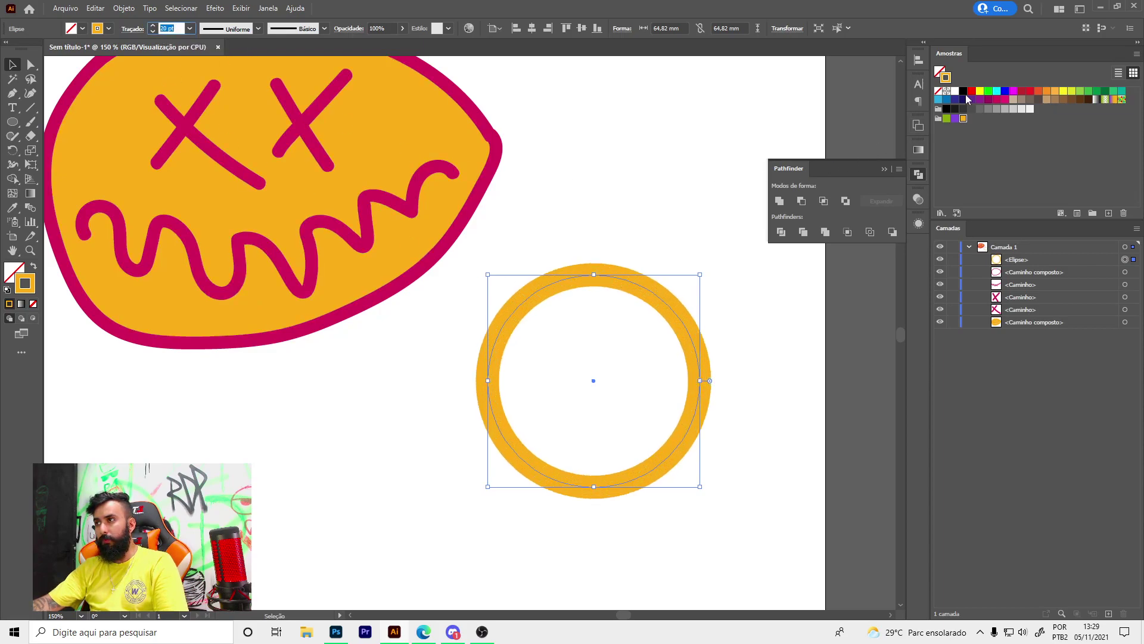
pyautogui.click(946, 109)
# Step: Add an anchor on the ring's upper right and delete that segment to open a gap
pyautogui.click(716, 271)
pyautogui.scroll(1, 715, 298)
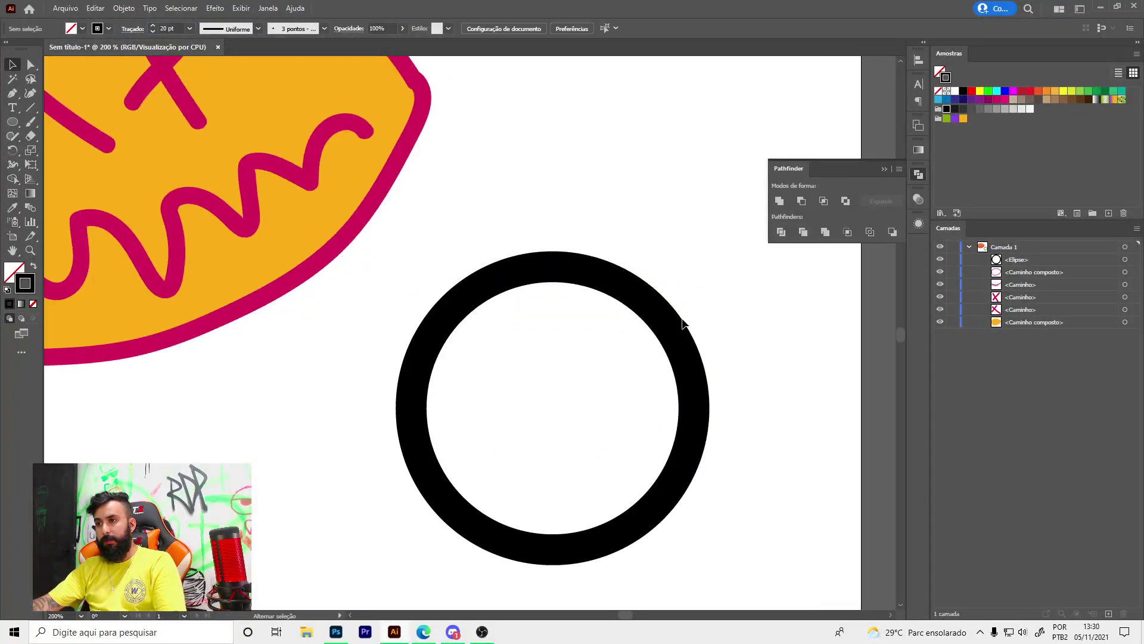
pyautogui.press('v')
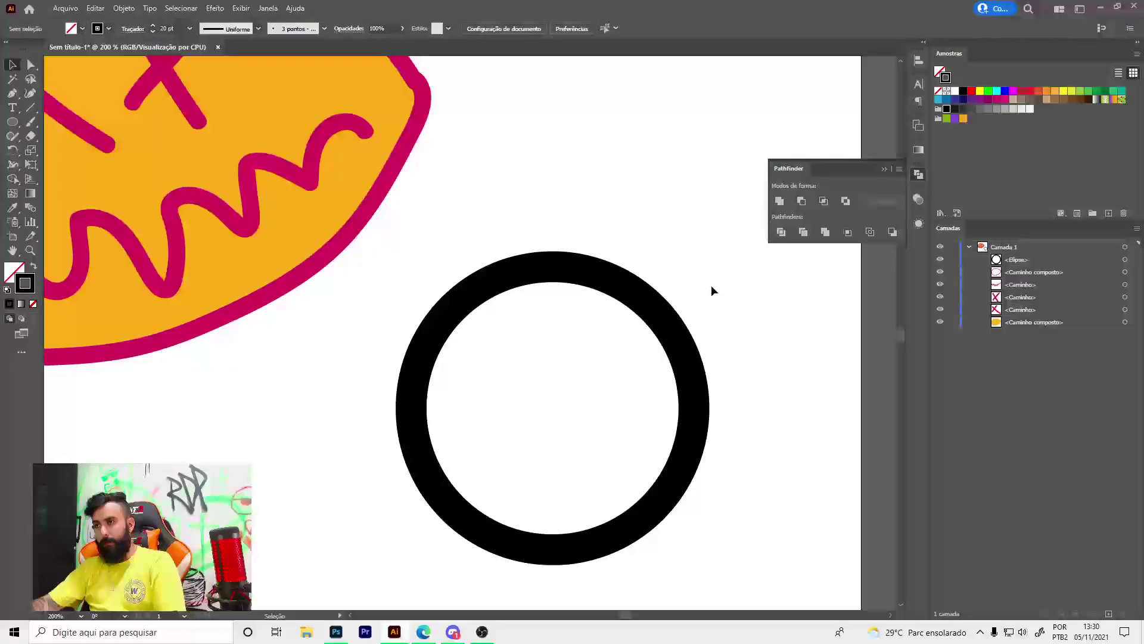
pyautogui.hotkey('ctrl', 'z')
pyautogui.press('a')
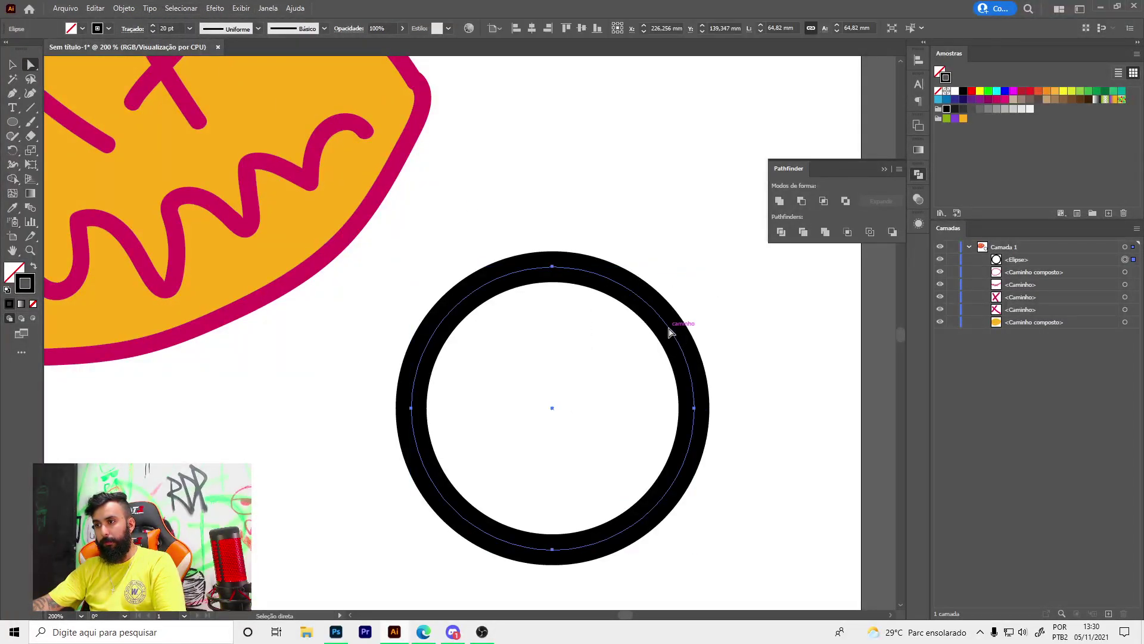
pyautogui.press('+')
pyautogui.click(669, 327)
pyautogui.press('a')
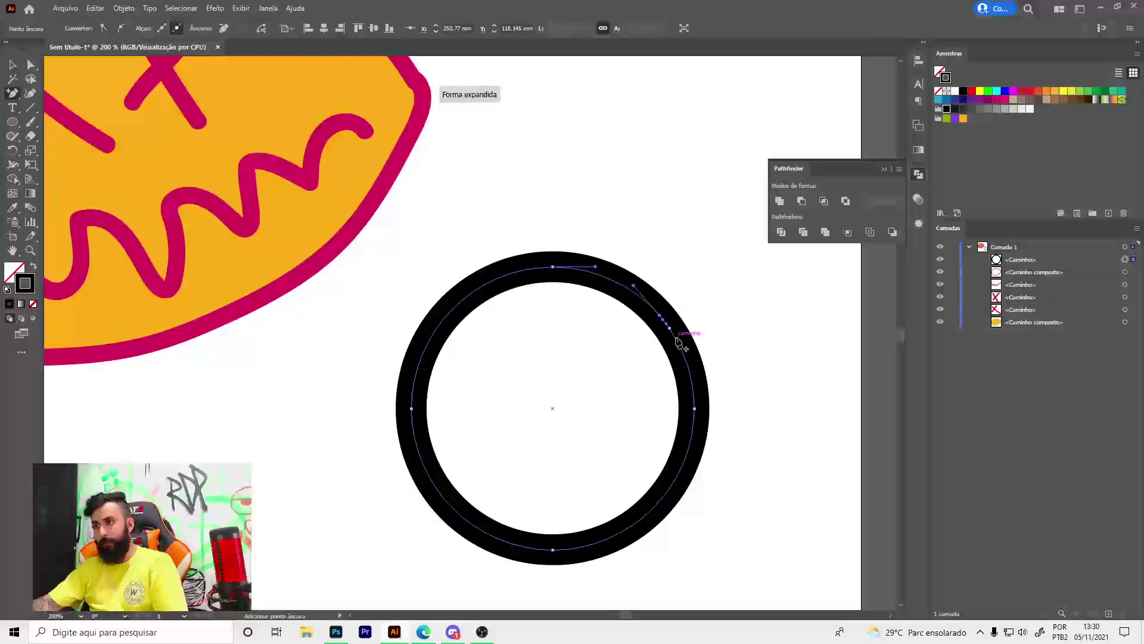
pyautogui.click(668, 327)
pyautogui.press('Delete')
# Step: Paint two X eyes and a smile inside the ring with the Paintbrush
pyautogui.press('v')
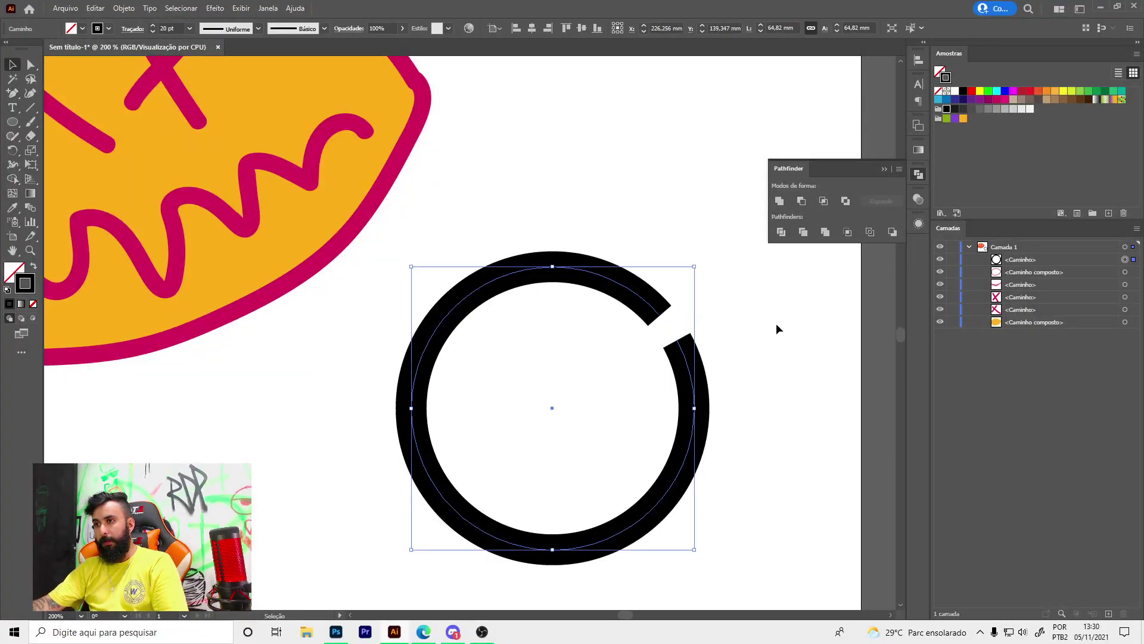
pyautogui.click(556, 359)
pyautogui.scroll(1, 557, 359)
pyautogui.moveTo(508, 338); pyautogui.dragTo(441, 405)
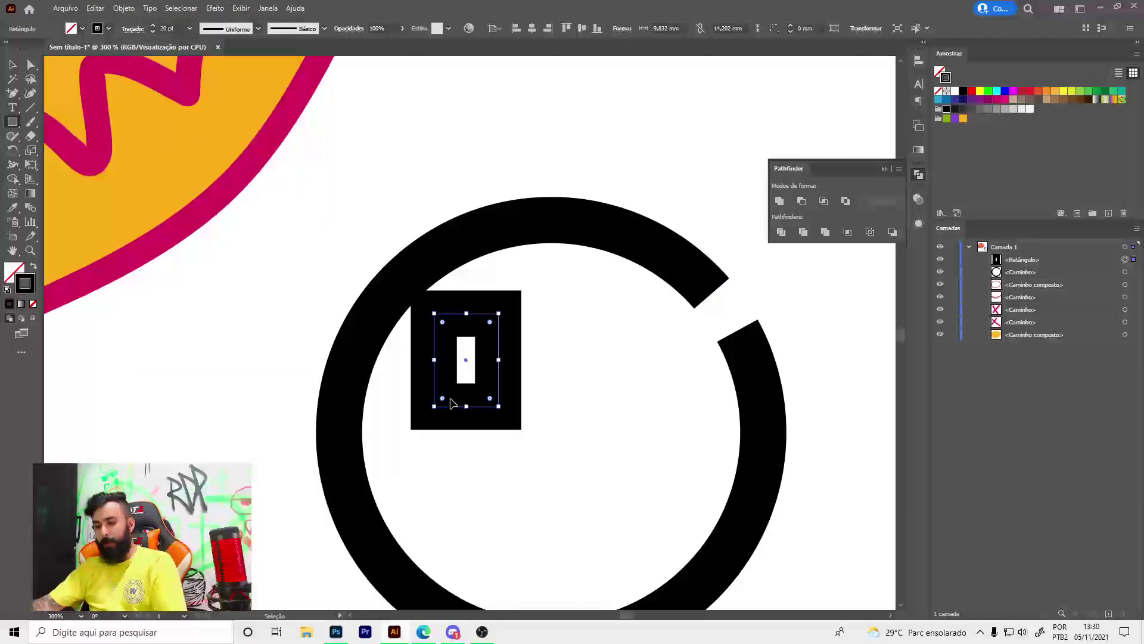
pyautogui.hotkey('ctrl', 'z')
pyautogui.press('b')
pyautogui.moveTo(487, 335); pyautogui.dragTo(410, 438)
pyautogui.moveTo(431, 343); pyautogui.dragTo(561, 418)
pyautogui.moveTo(624, 319); pyautogui.dragTo(538, 422)
pyautogui.moveTo(538, 338); pyautogui.dragTo(652, 439)
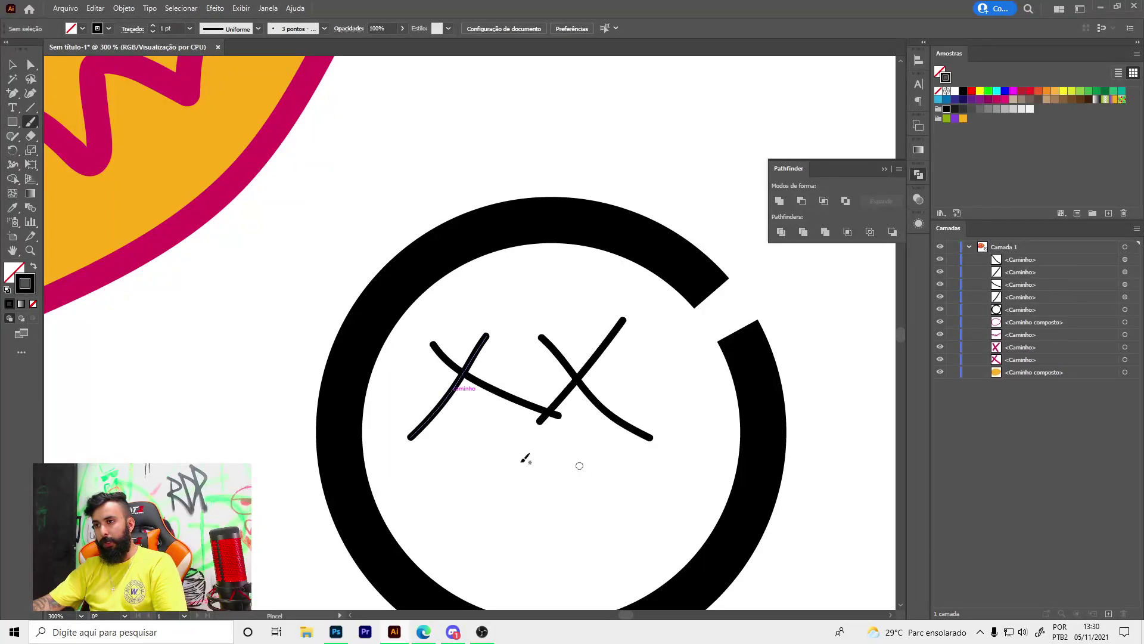
pyautogui.moveTo(466, 438); pyautogui.dragTo(628, 474)
pyautogui.scroll(-1, 543, 337)
# Step: Outline the strokes, unite them with the ring, and draw a large square over the face
pyautogui.press('v')
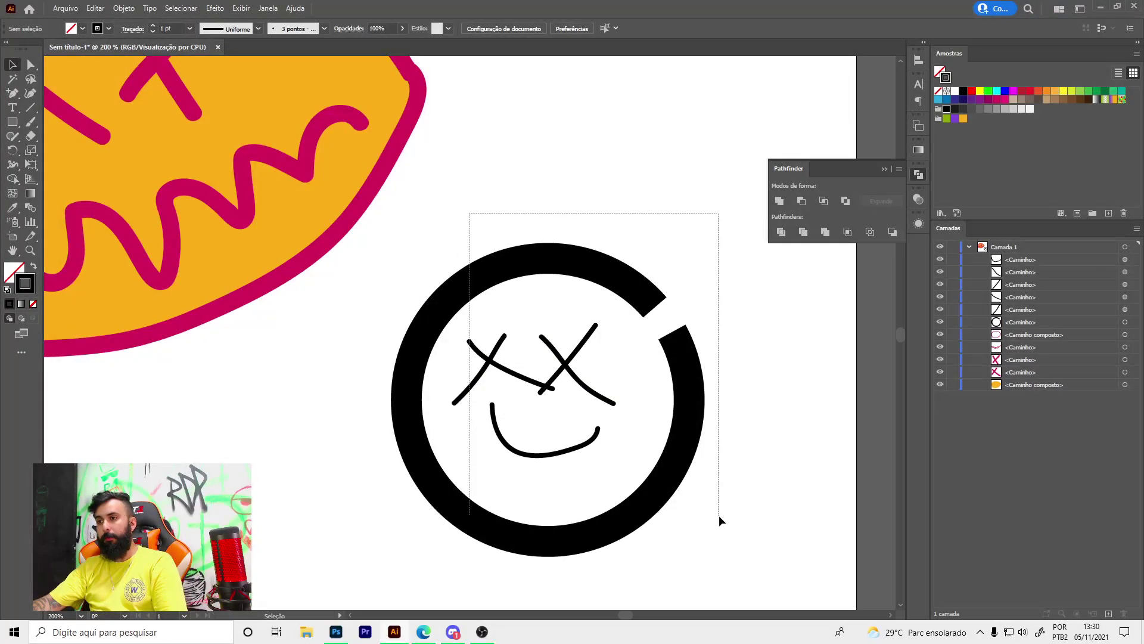
pyautogui.moveTo(720, 503); pyautogui.dragTo(723, 513)
pyautogui.click(123, 8)
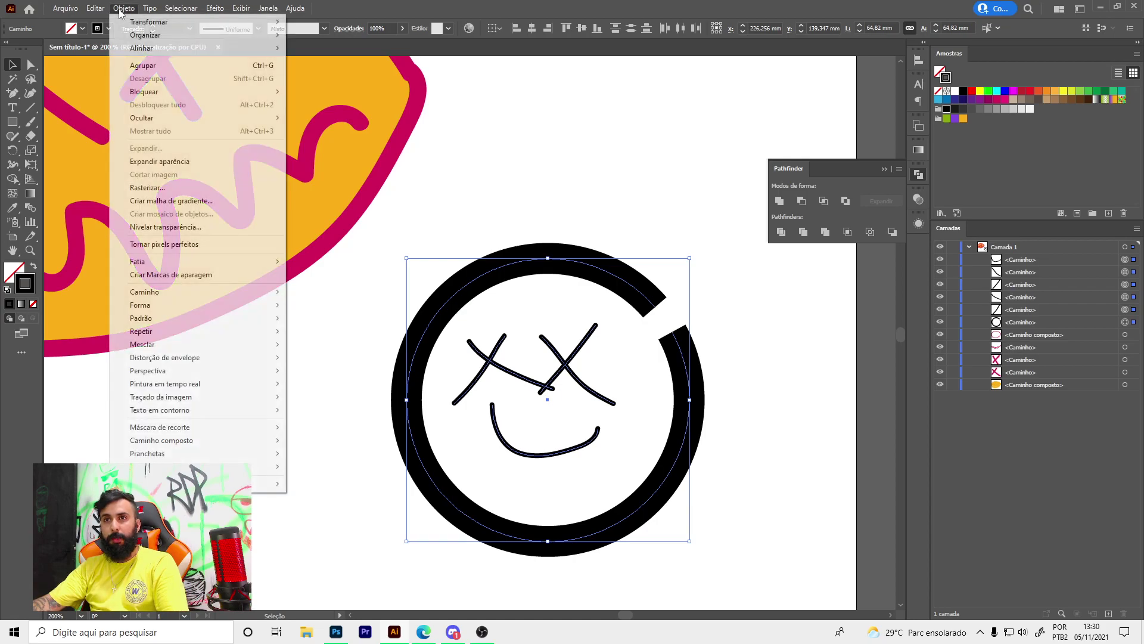
pyautogui.click(352, 322)
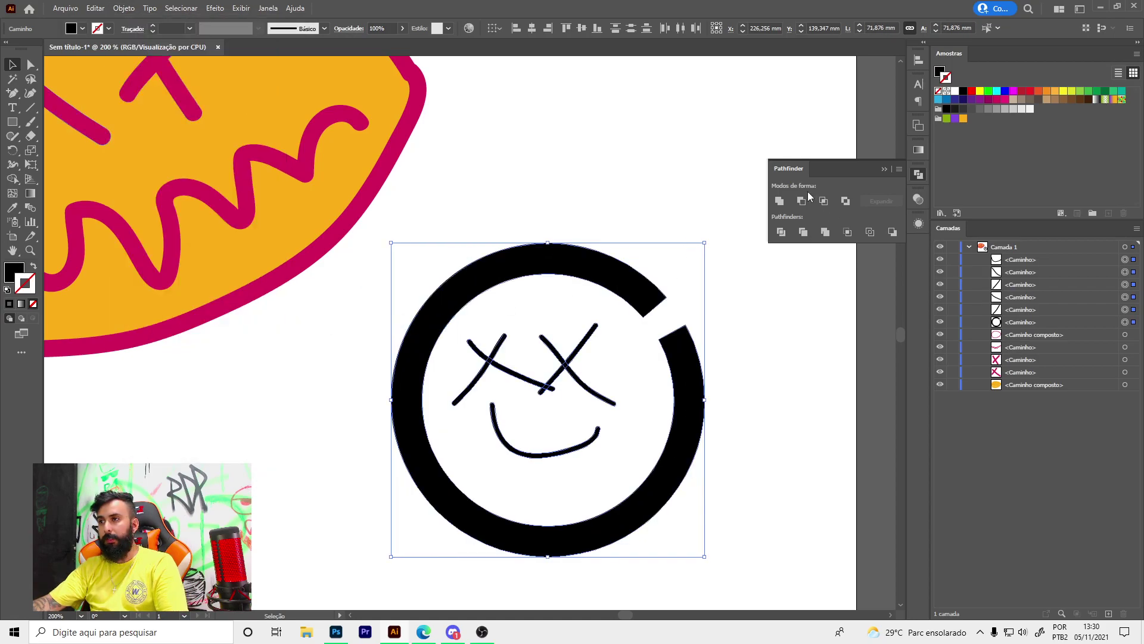
pyautogui.click(779, 201)
pyautogui.click(632, 434)
pyautogui.scroll(-2, 602, 405)
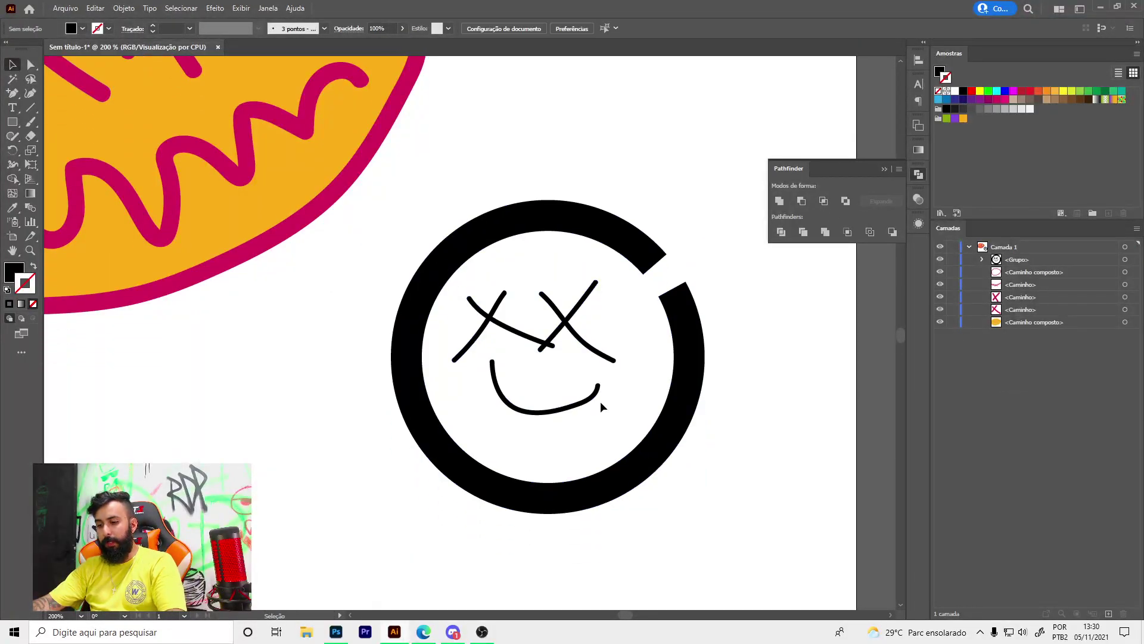
pyautogui.moveTo(369, 176)
pyautogui.mouseDown()
pyautogui.moveTo(761, 542)
pyautogui.moveTo(771, 569)
pyautogui.mouseUp()
# Step: Send the square behind the face and give it an orange outline and fill
pyautogui.press('v')
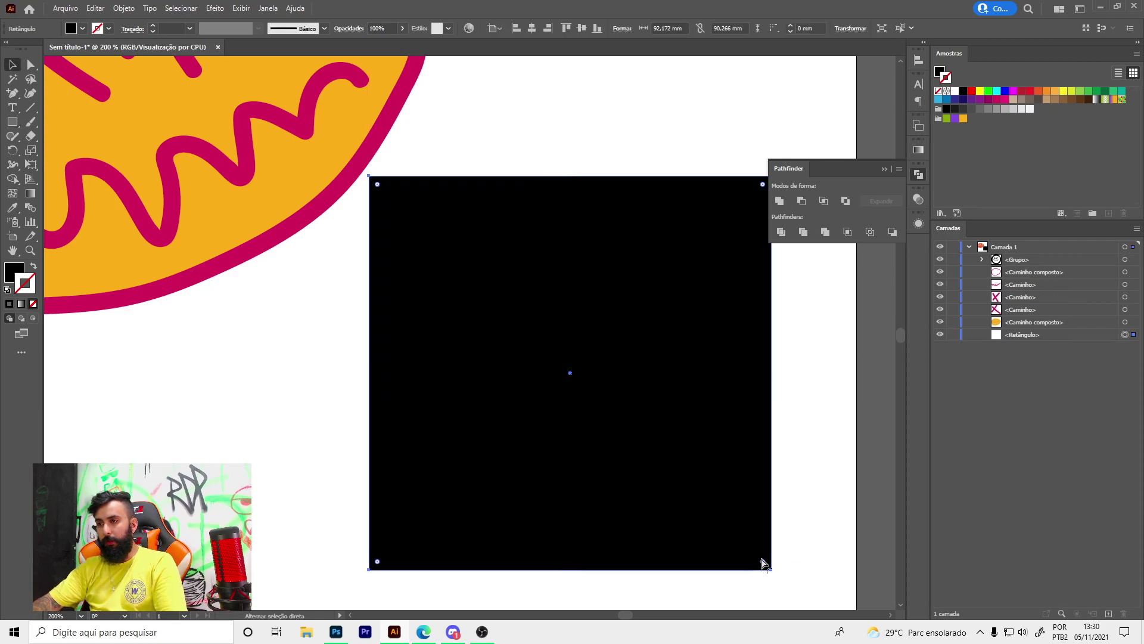
pyautogui.hotkey('ctrl', 'shift', '[')
pyautogui.click(964, 119)
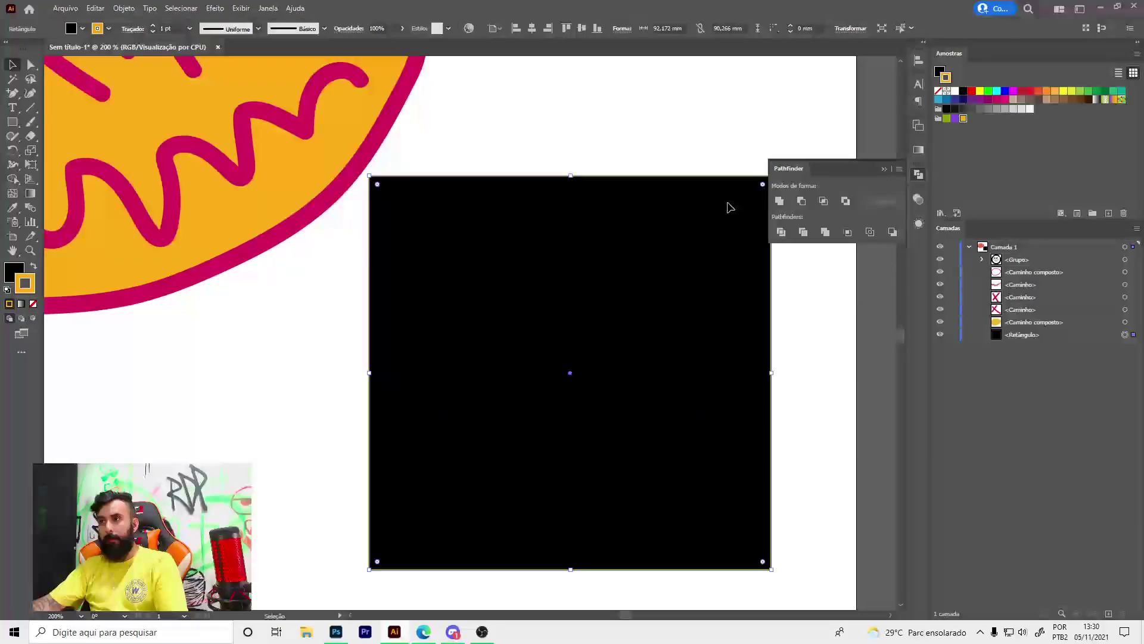
pyautogui.click(32, 266)
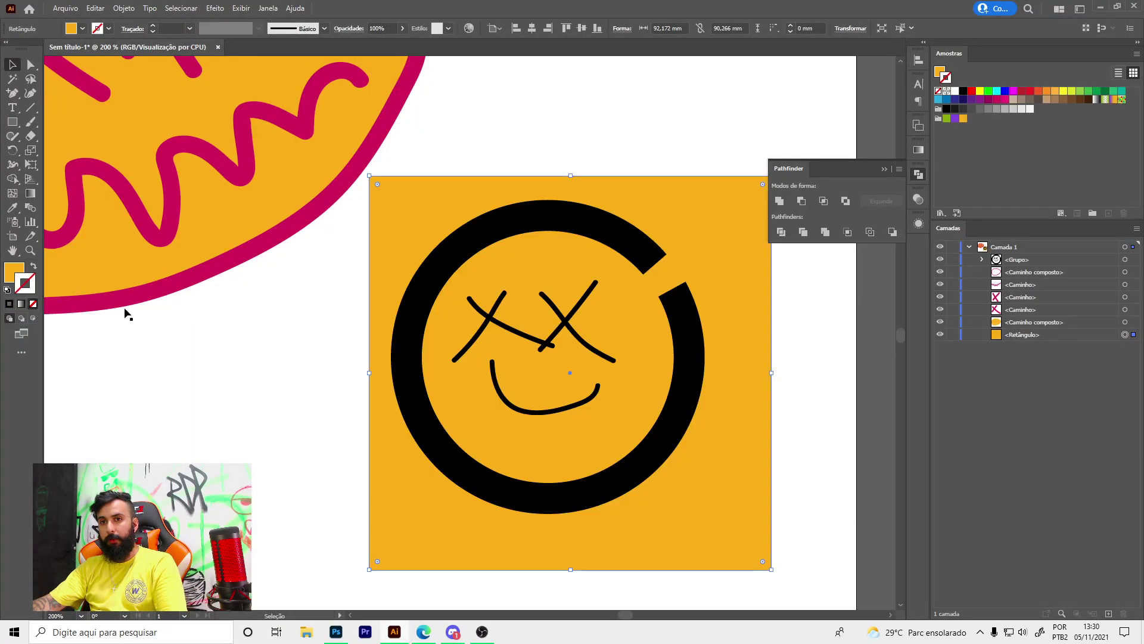
# Step: Divide the orange square with the face group and test-move the cut piece, then undo
pyautogui.keyDown('shift'); pyautogui.click(688, 348); pyautogui.keyUp('shift')
pyautogui.click(781, 232)
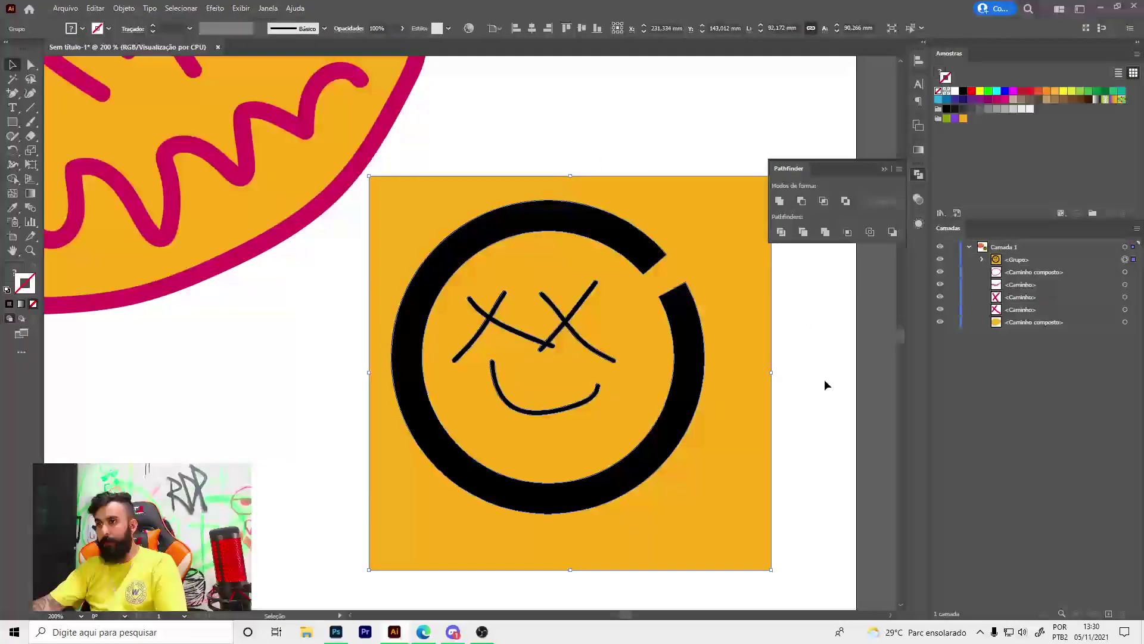
pyautogui.press('a')
pyautogui.moveTo(632, 446); pyautogui.dragTo(551, 544)
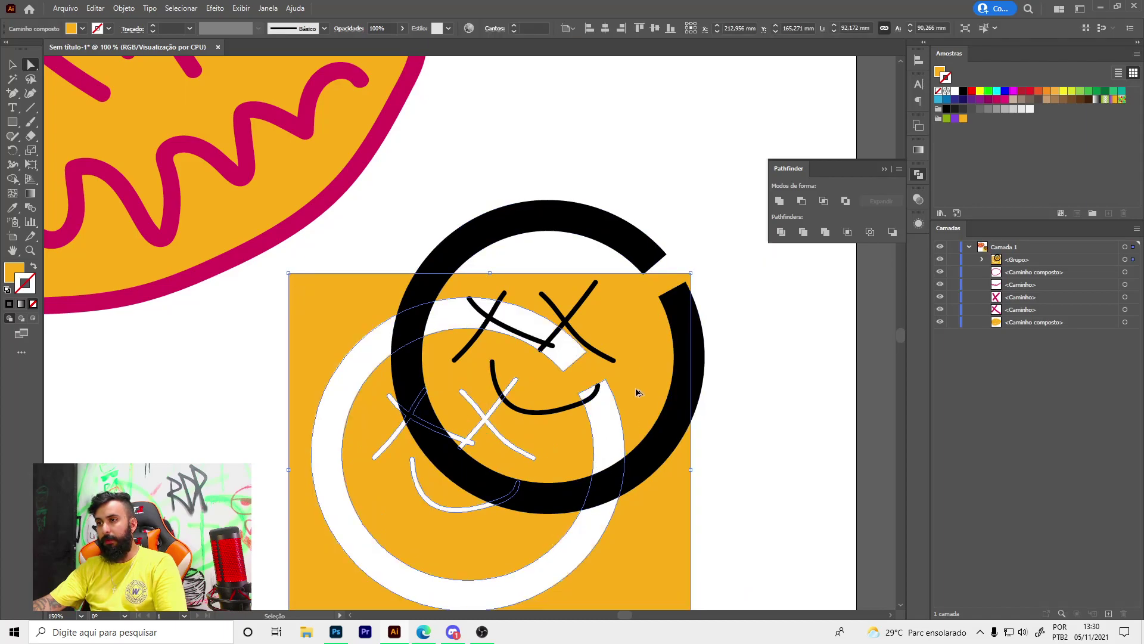
pyautogui.scroll(-2, 636, 391)
pyautogui.hotkey('ctrl', 'z')
pyautogui.moveTo(659, 404); pyautogui.dragTo(557, 503)
pyautogui.hotkey('ctrl', 'z')
# Step: Scroll around to inspect the divided artwork and clear the selection
pyautogui.scroll(3, 655, 364)
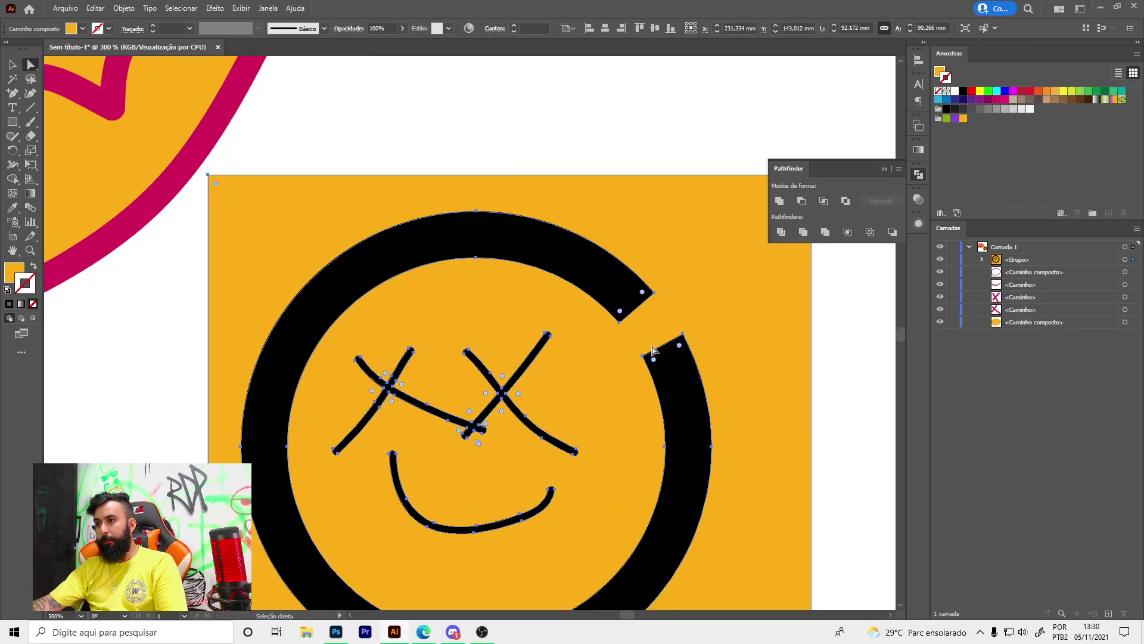
pyautogui.scroll(-2, 666, 286)
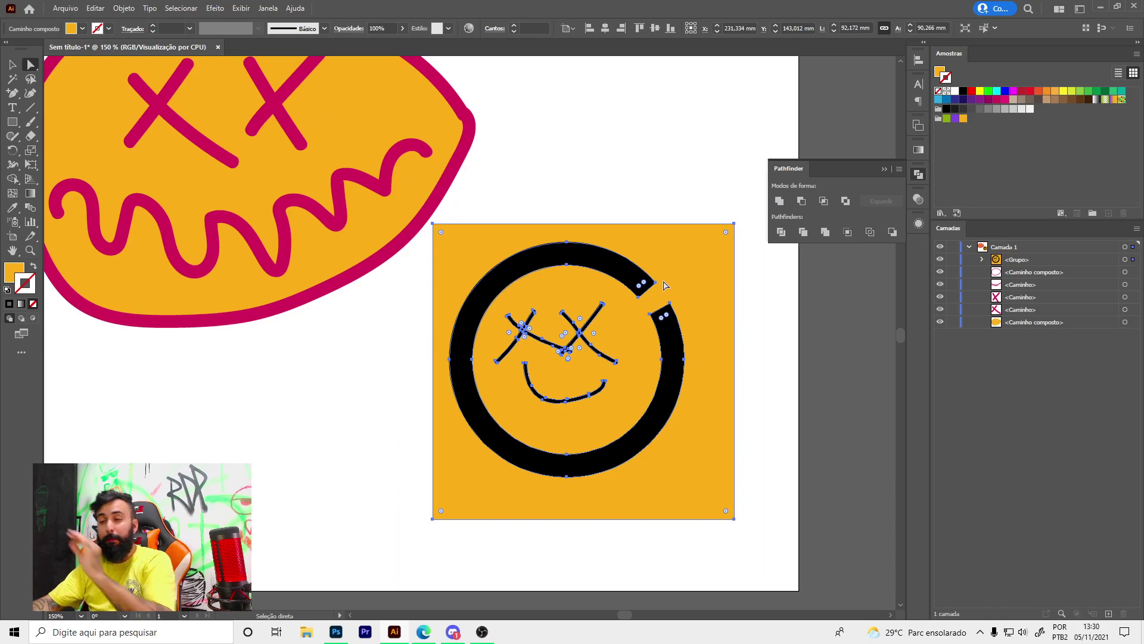
pyautogui.scroll(1, 483, 376)
pyautogui.scroll(1, 596, 358)
pyautogui.scroll(1, 587, 369)
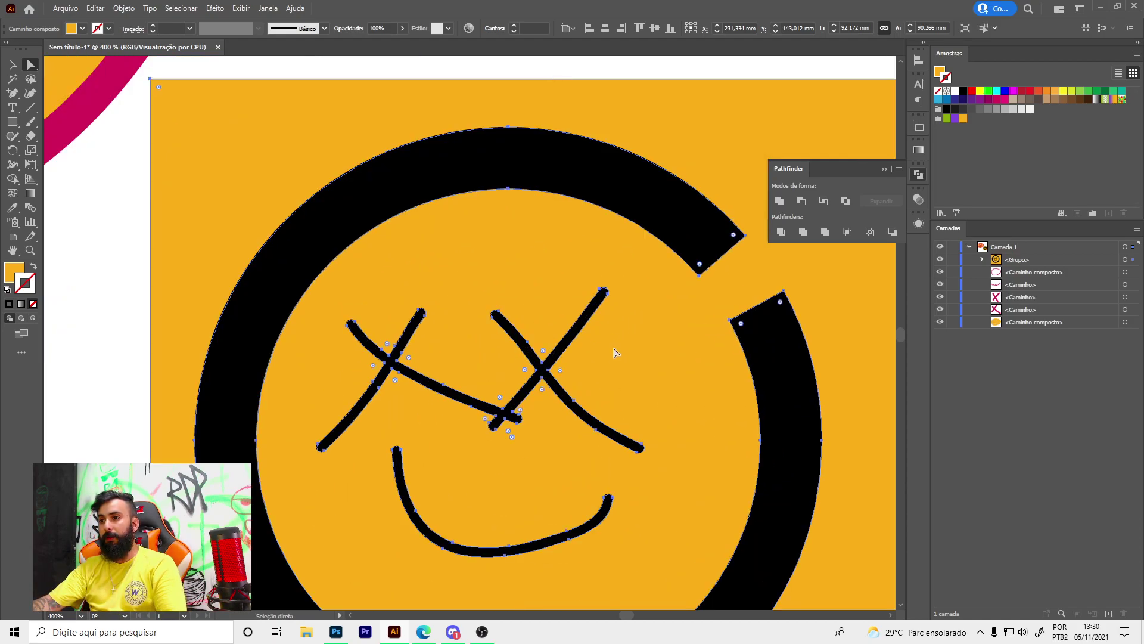
pyautogui.scroll(2, 553, 303)
pyautogui.press('b')
pyautogui.scroll(2, 412, 262)
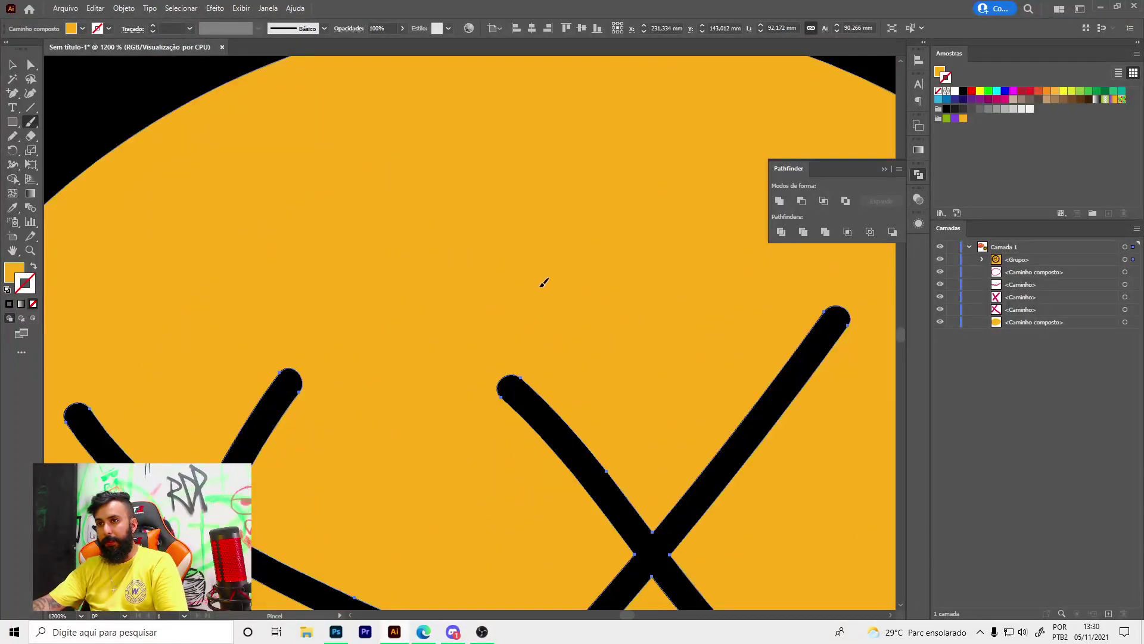
pyautogui.press('a')
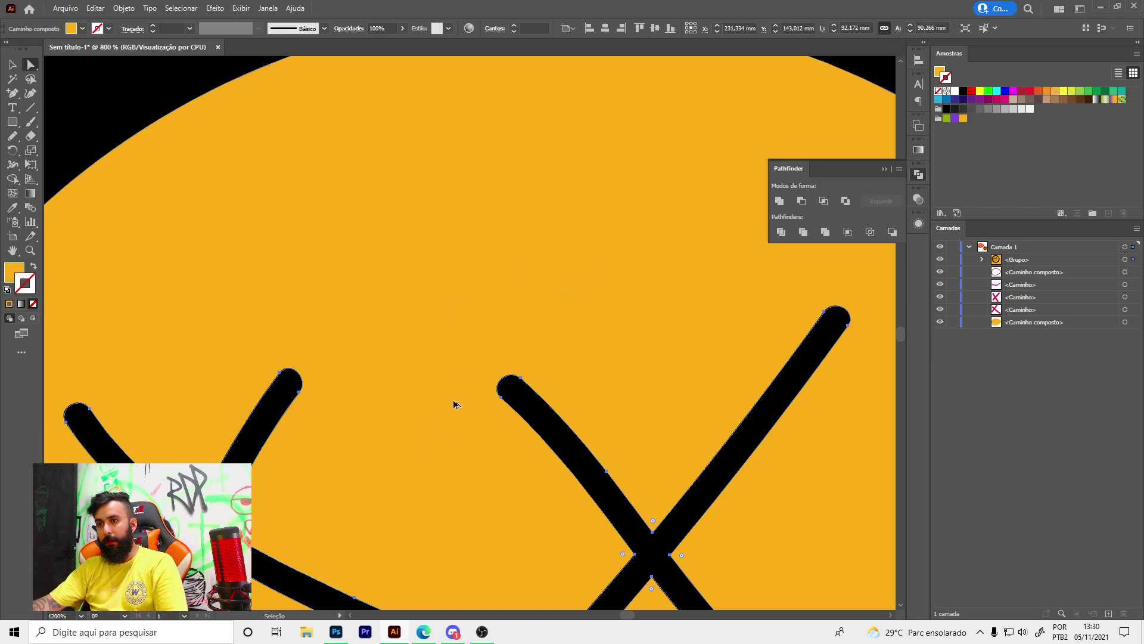
pyautogui.scroll(-2, 455, 401)
pyautogui.click(409, 212)
pyautogui.press('n')
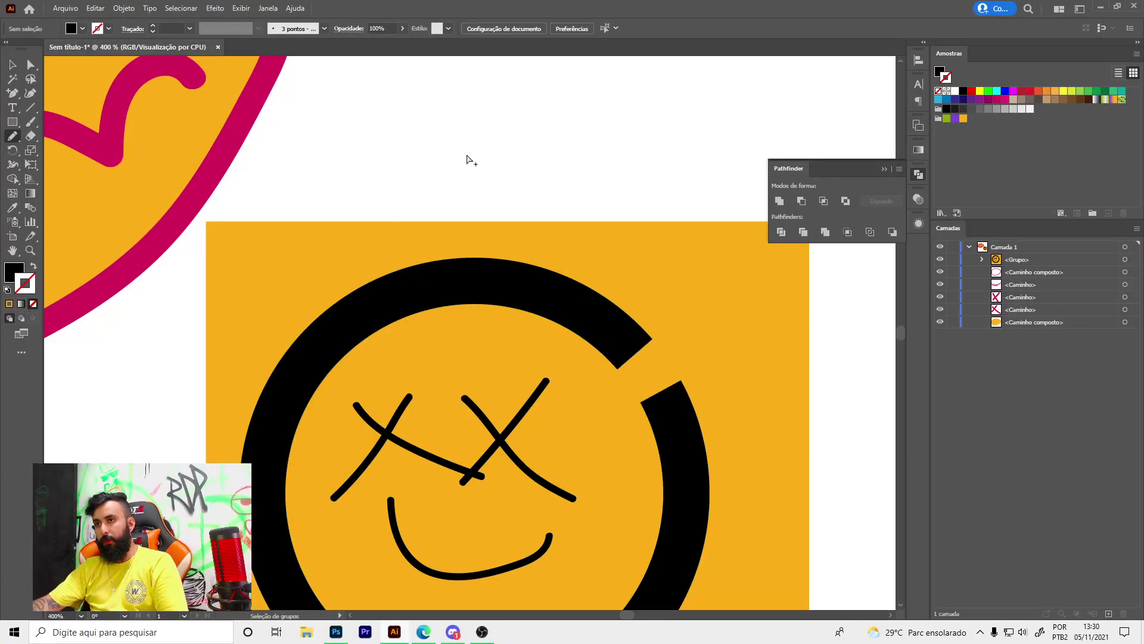
pyautogui.scroll(2, 468, 158)
pyautogui.press('b')
pyautogui.moveTo(388, 157); pyautogui.dragTo(463, 146)
pyautogui.scroll(4, 369, 154)
pyautogui.scroll(-4, 301, 237)
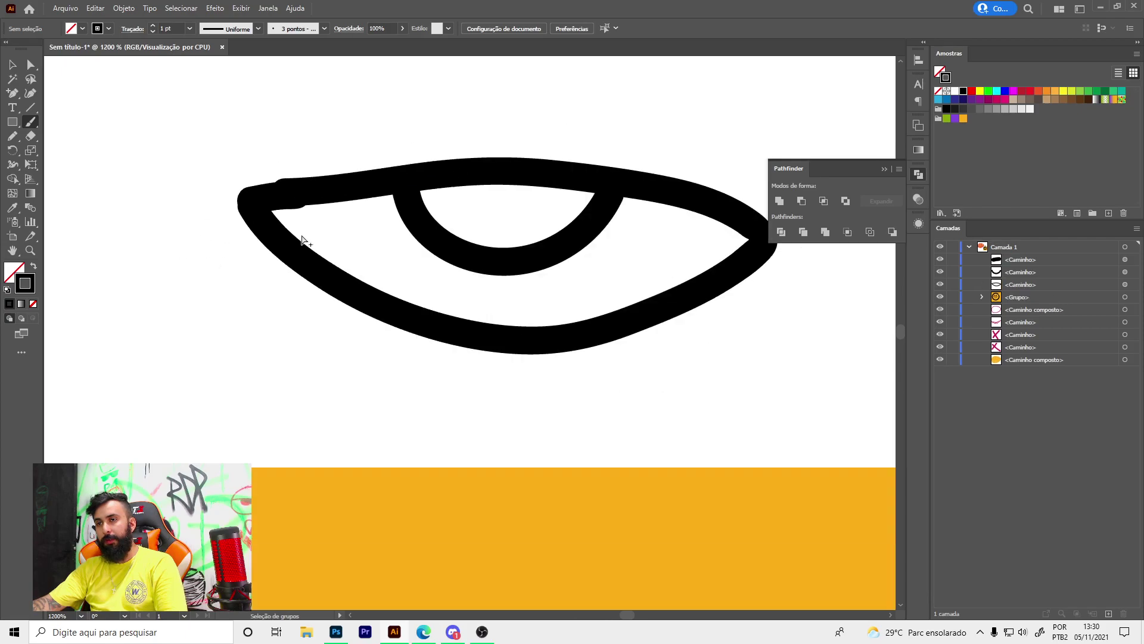
pyautogui.scroll(4, 379, 199)
pyautogui.press('a')
pyautogui.click(391, 130)
pyautogui.press('Delete')
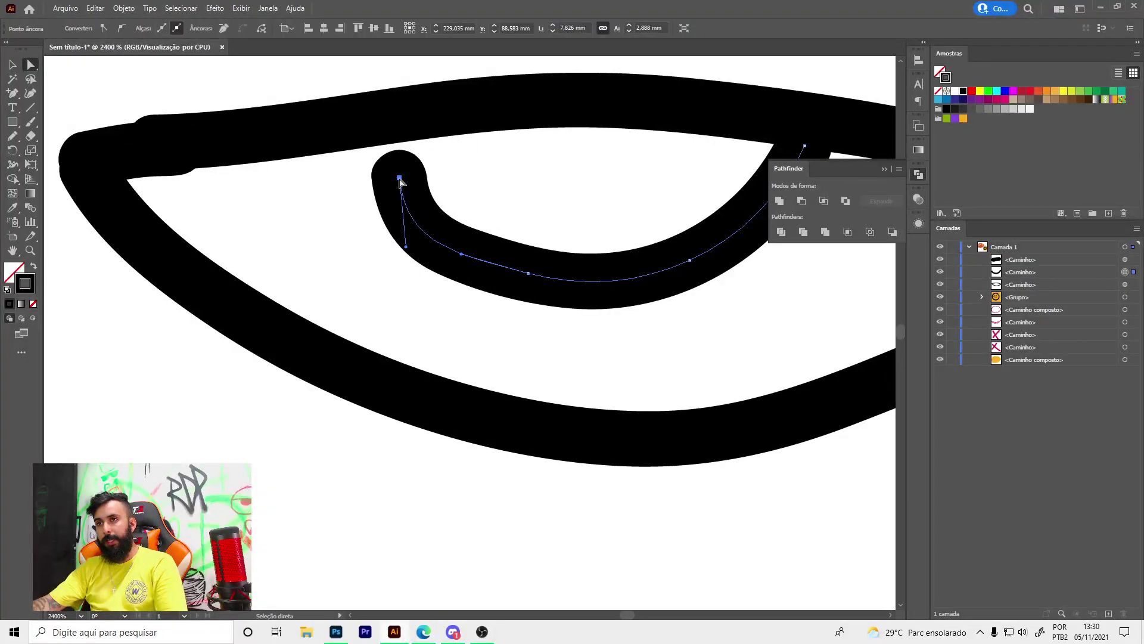
pyautogui.scroll(-2, 465, 197)
pyautogui.scroll(-2, 506, 253)
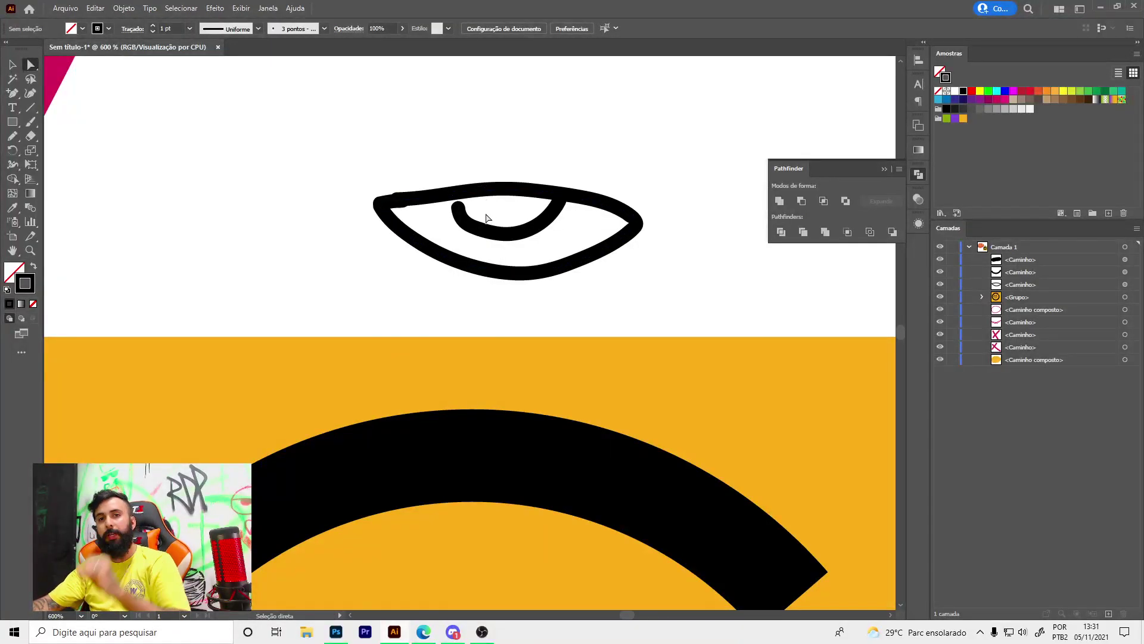
pyautogui.scroll(-2, 425, 213)
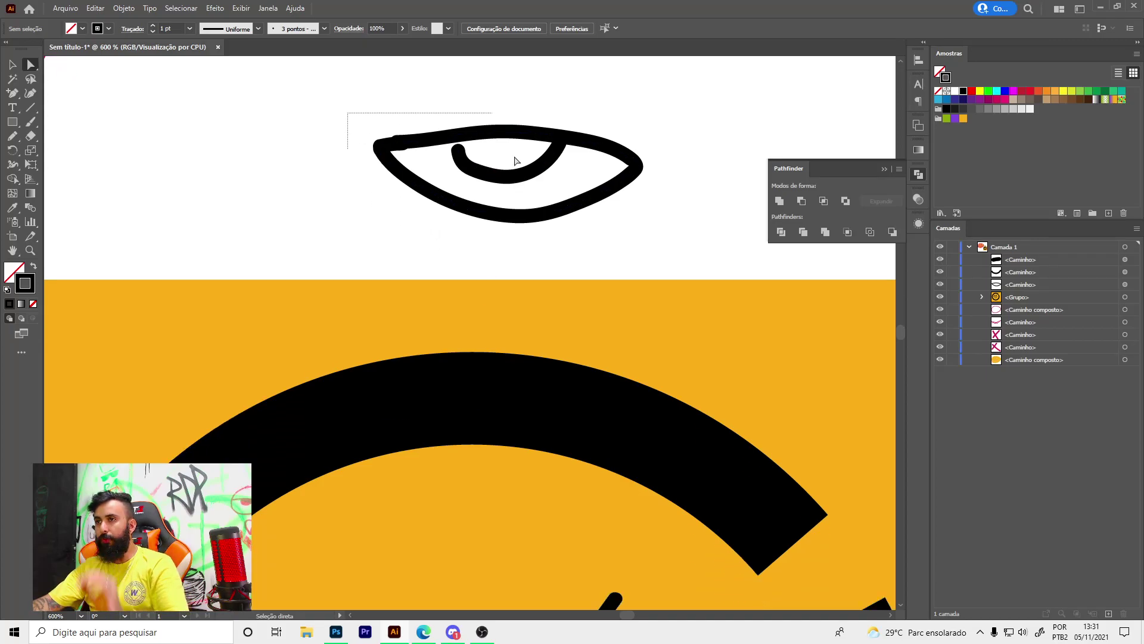
pyautogui.scroll(-4, 594, 239)
pyautogui.press('Delete')
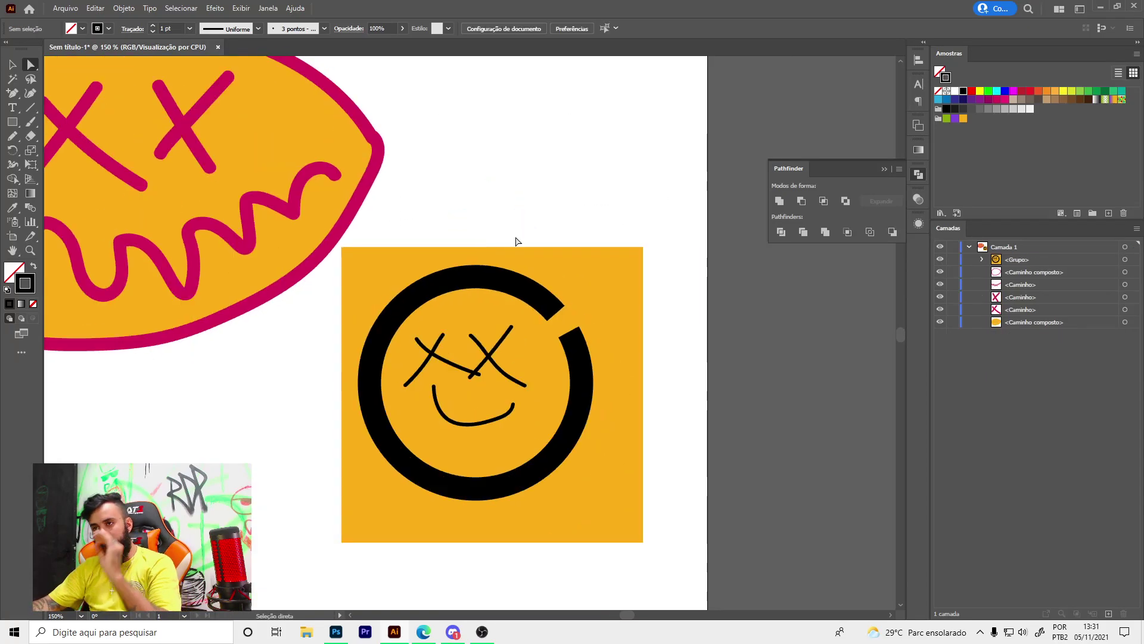
# Step: Delete the orange square and the black ring face
pyautogui.moveTo(460, 209); pyautogui.dragTo(649, 544)
pyautogui.press('Delete')
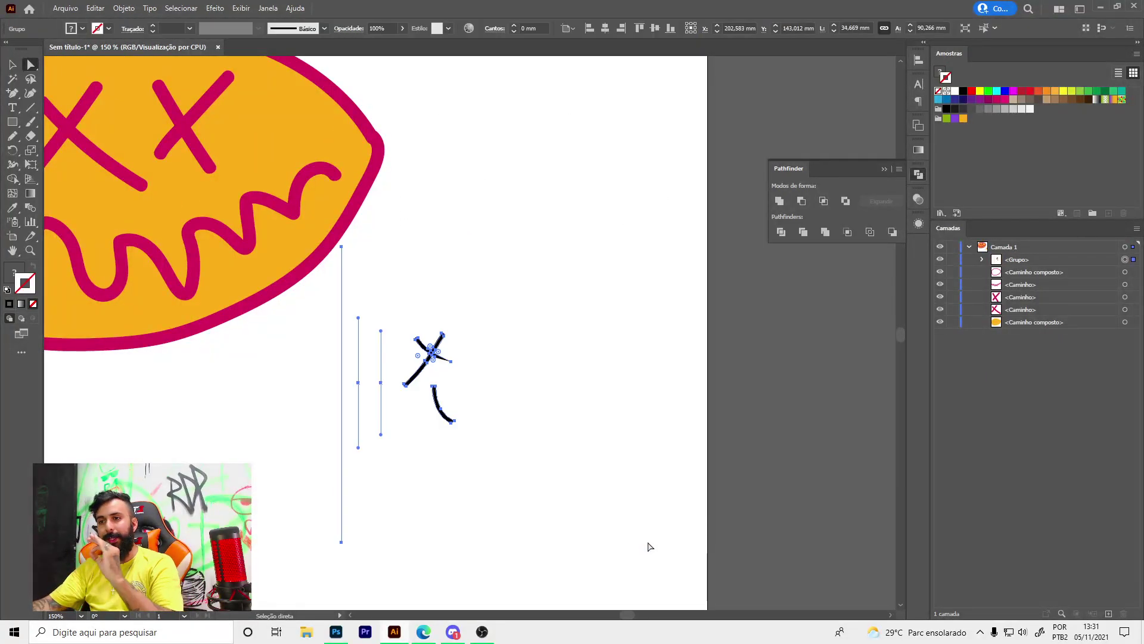
pyautogui.press('Delete')
# Step: Nudge the magenta face's orange fill up and right so white gaps show beside the strokes
pyautogui.scroll(-3, 685, 450)
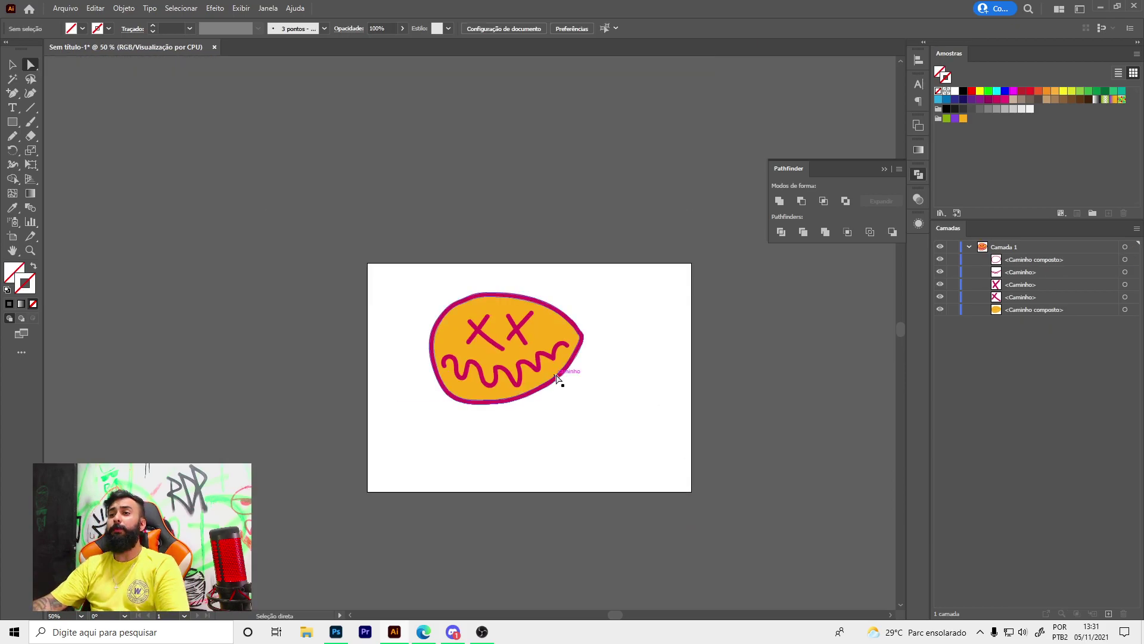
pyautogui.scroll(3, 540, 332)
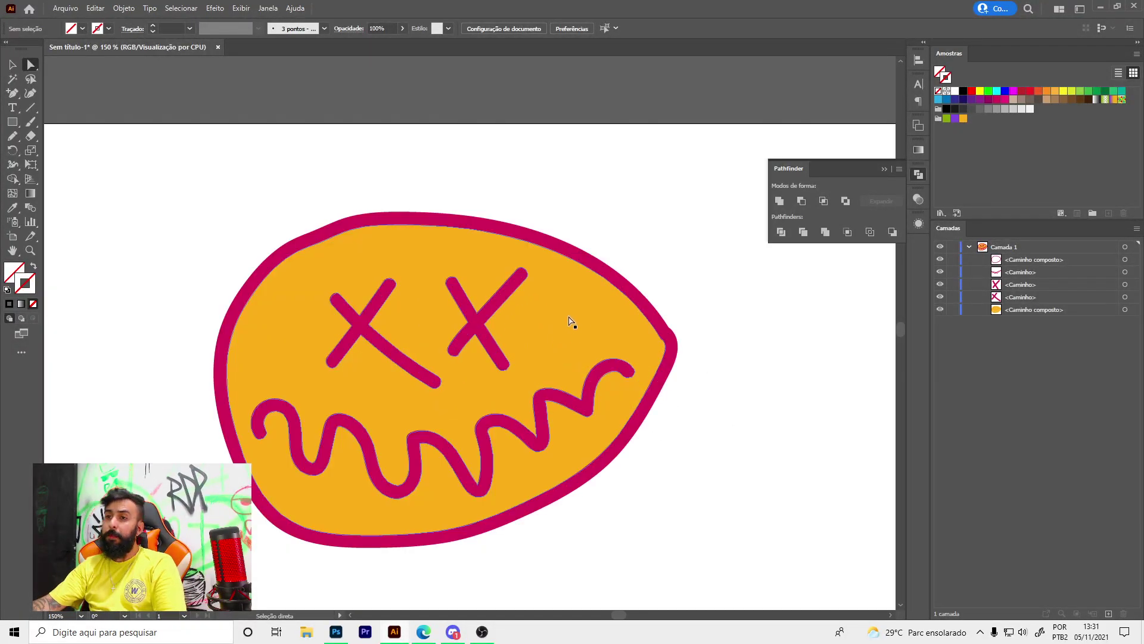
pyautogui.moveTo(576, 307)
pyautogui.mouseDown()
pyautogui.moveTo(577, 363)
pyautogui.moveTo(544, 378)
pyautogui.mouseUp()
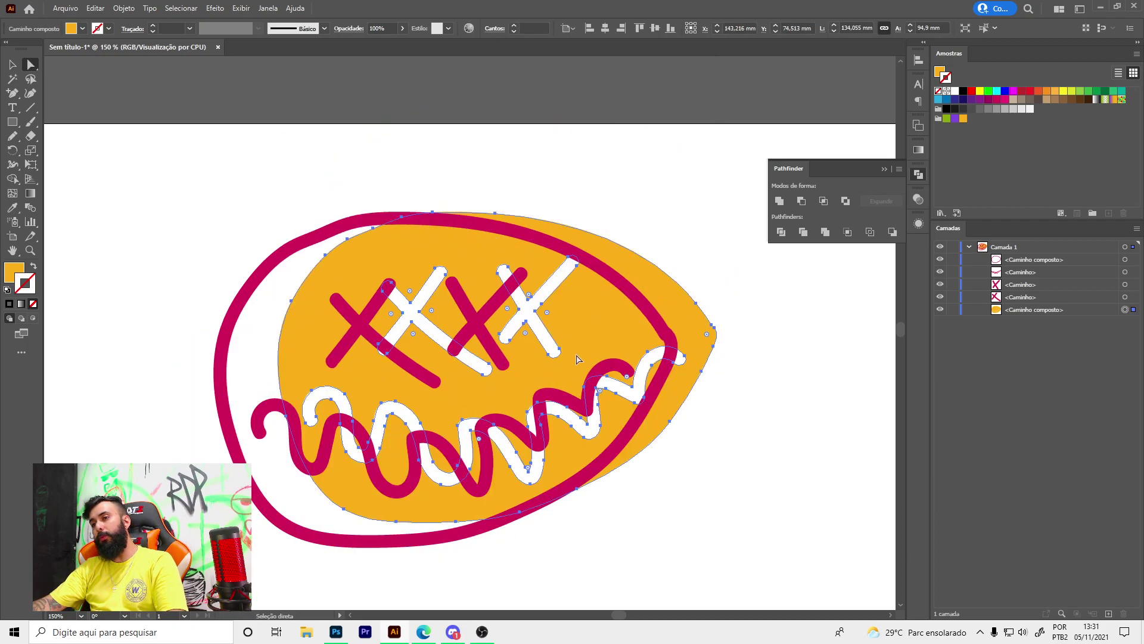
pyautogui.hotkey('ctrl', '0')
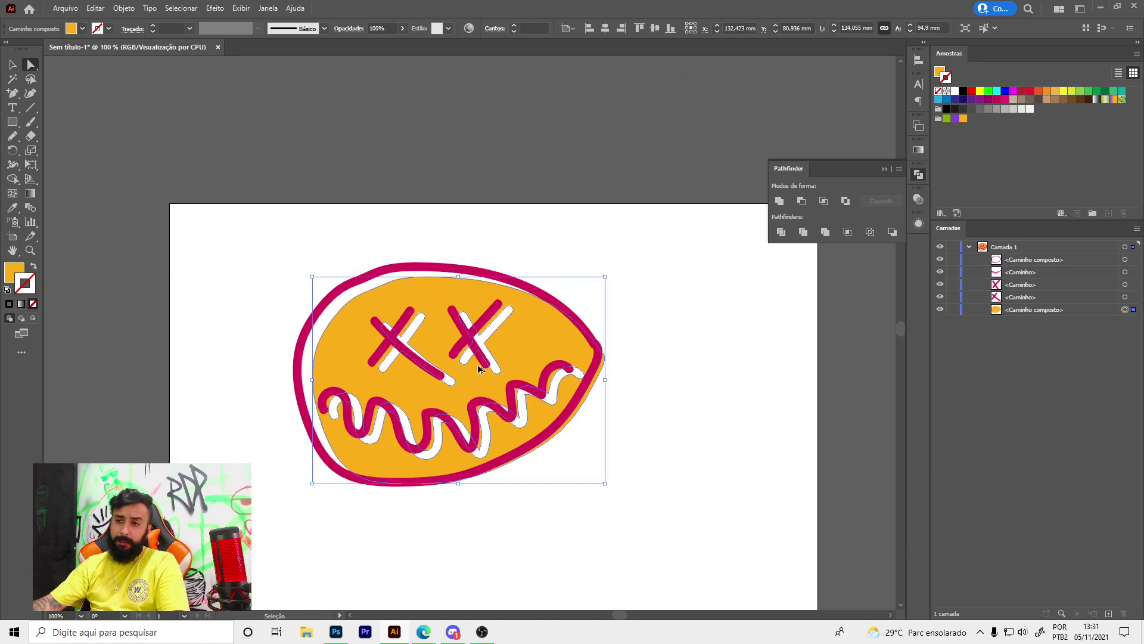